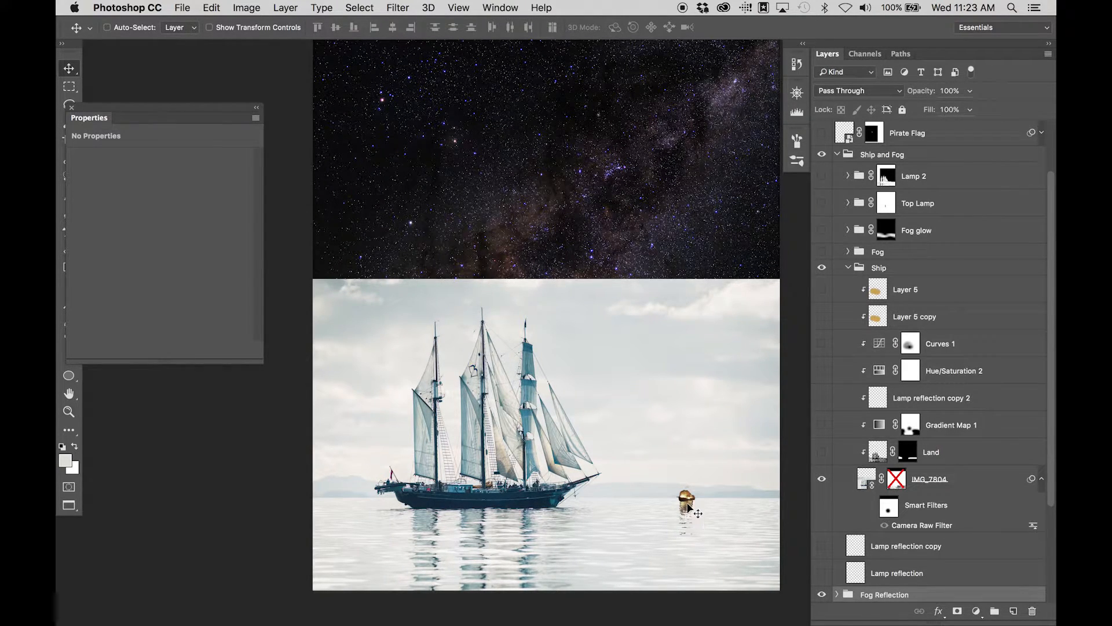
Open the contents of the ship smart object IMG_7804 and move the Properties panel clear of the image
key(super)
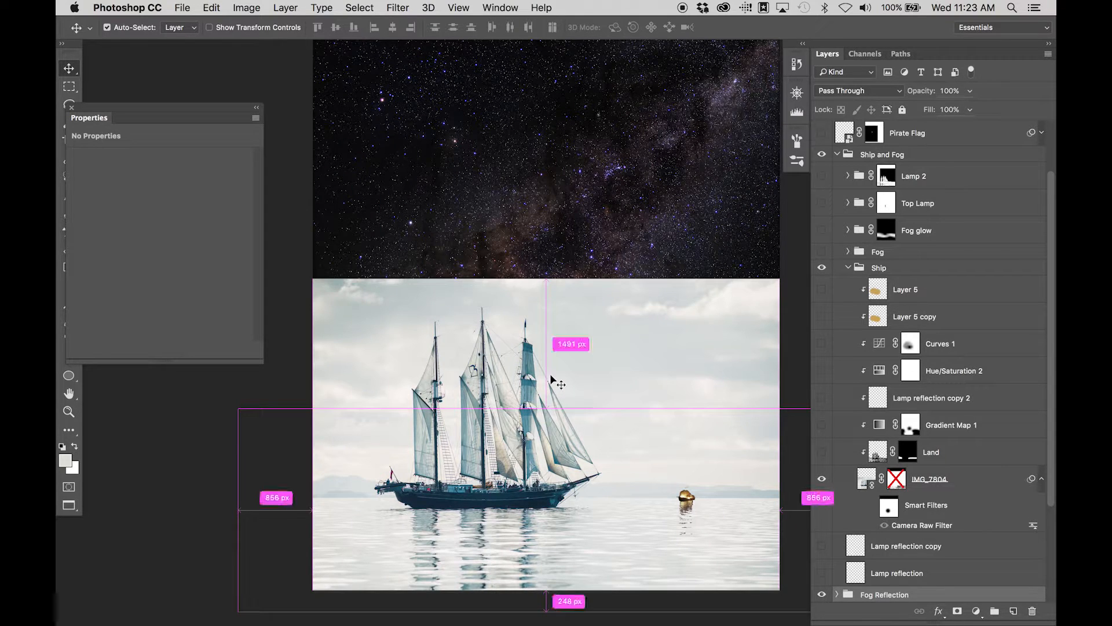
super+click(552, 380)
double_click(873, 486)
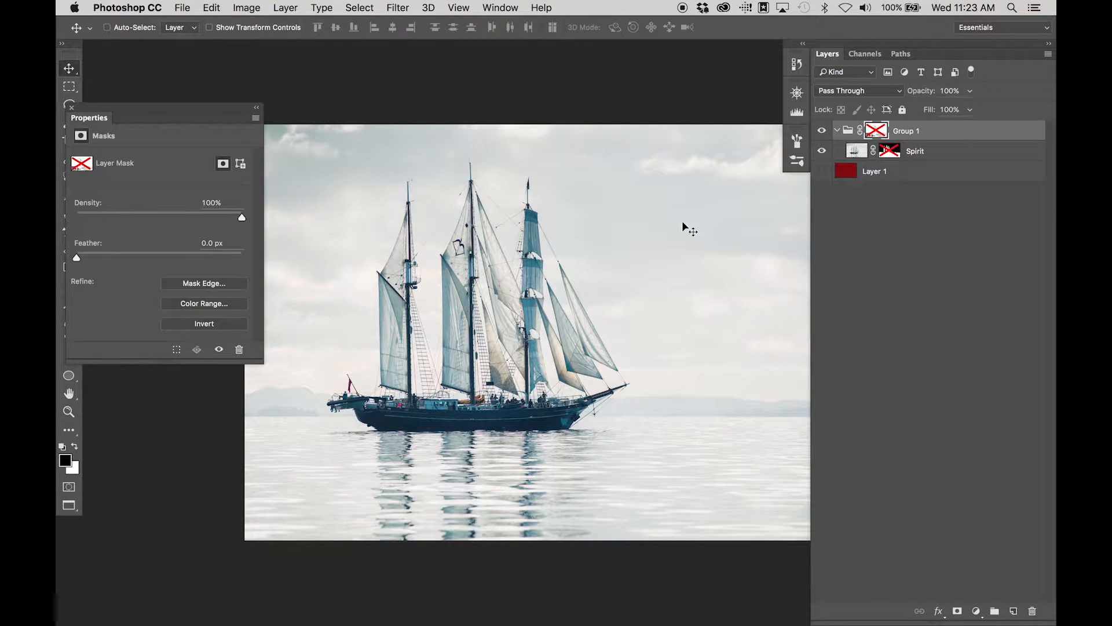
drag(631, 192, 645, 247)
drag(102, 117, 889, 332)
drag(629, 292, 484, 228)
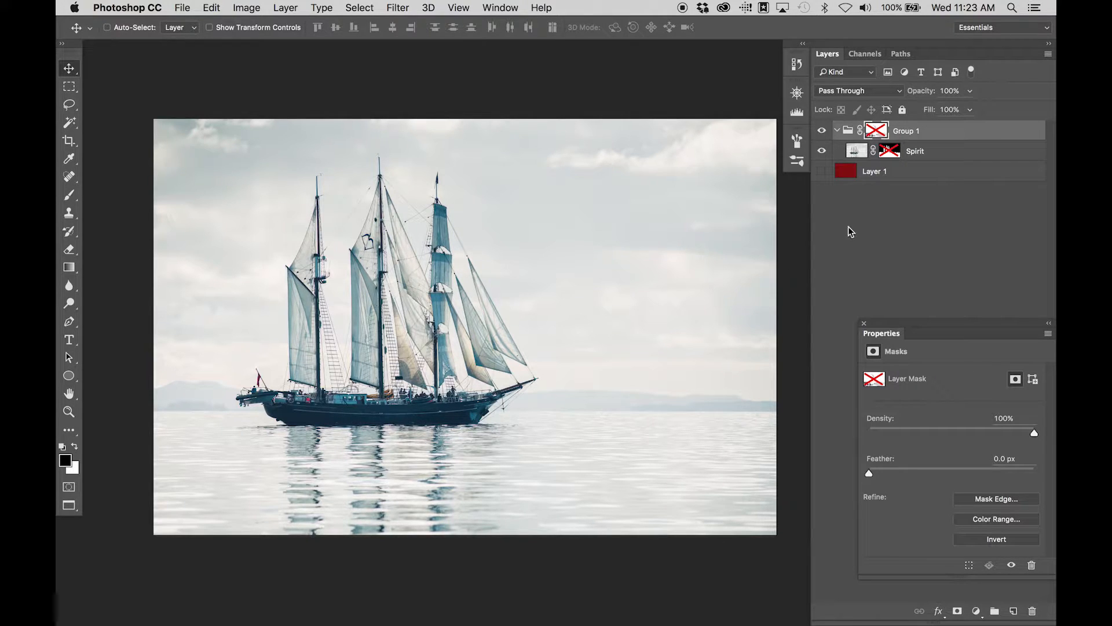
Enable the Spirit layer's mask and show the red Layer 1 behind the ship
shift+click(889, 157)
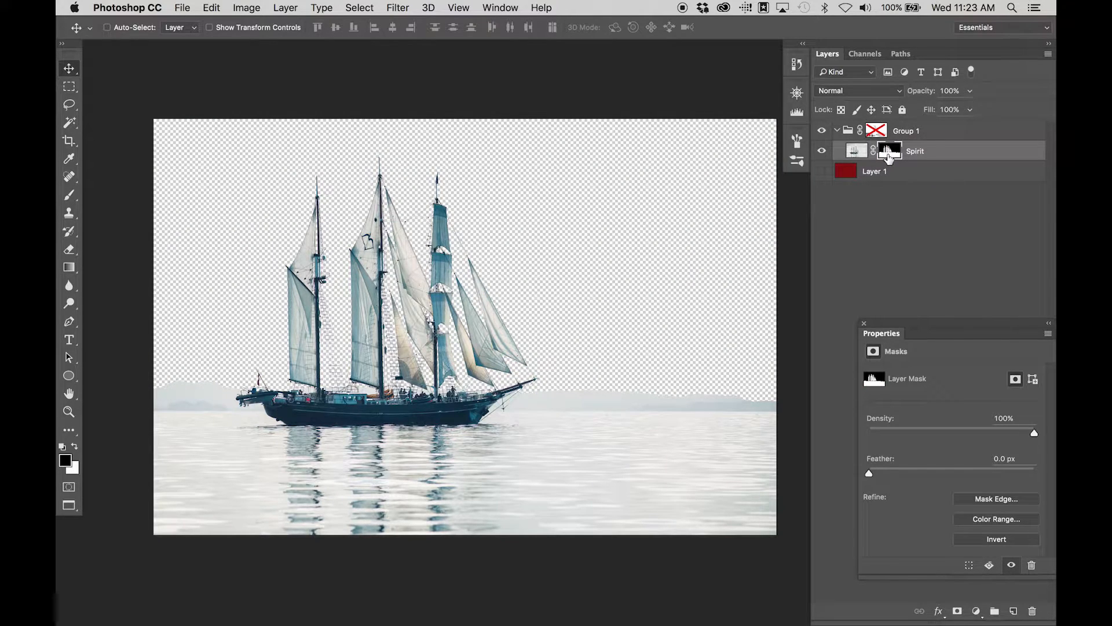
click(821, 171)
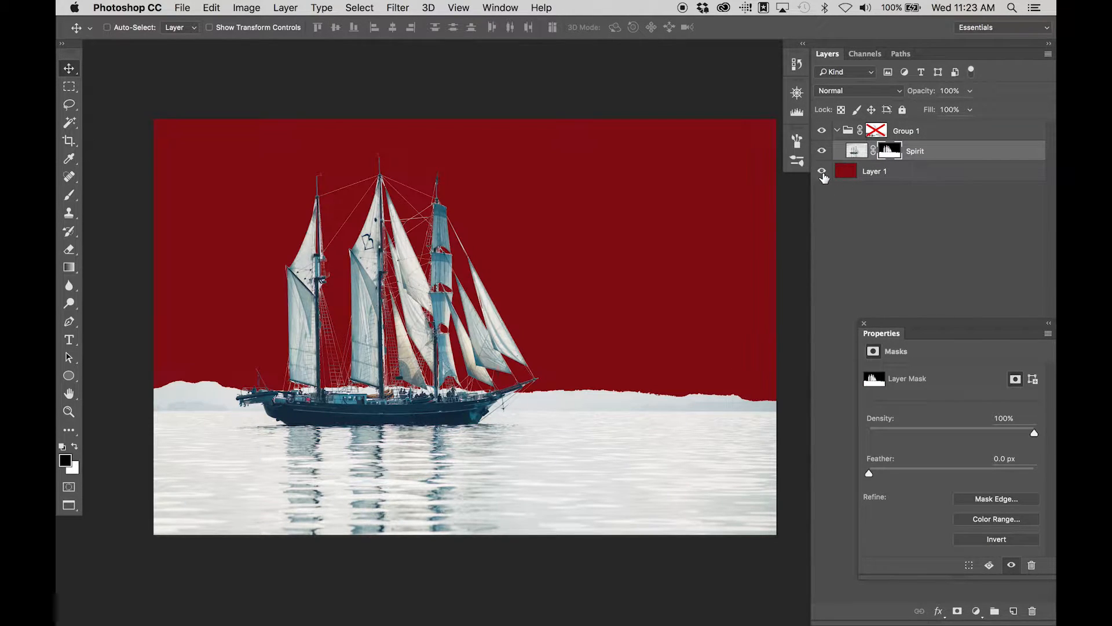
click(870, 176)
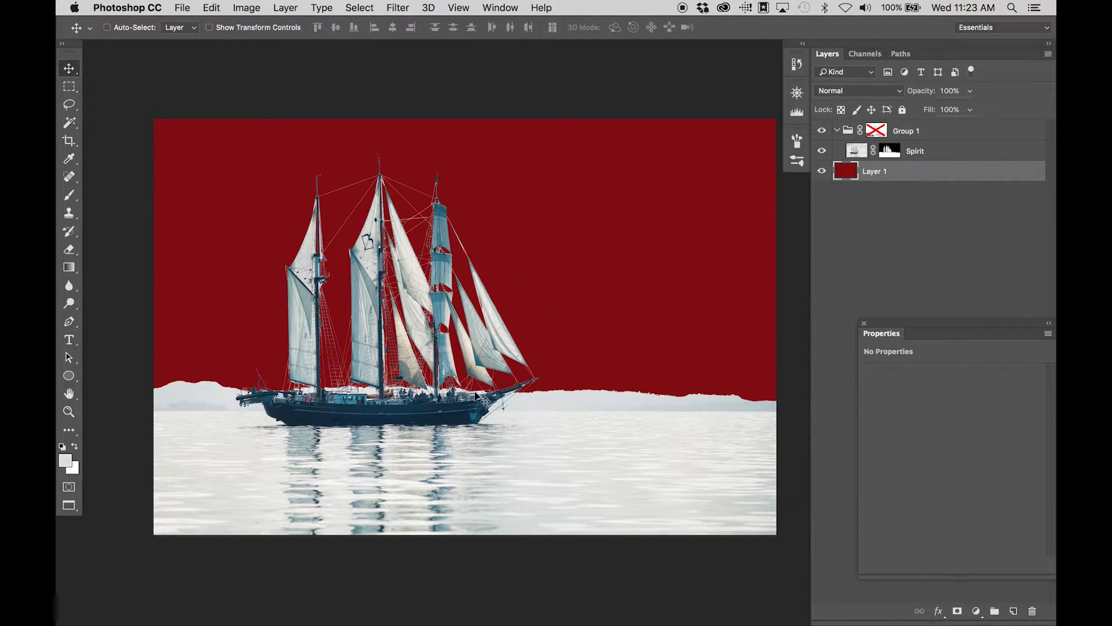
drag(521, 396, 558, 401)
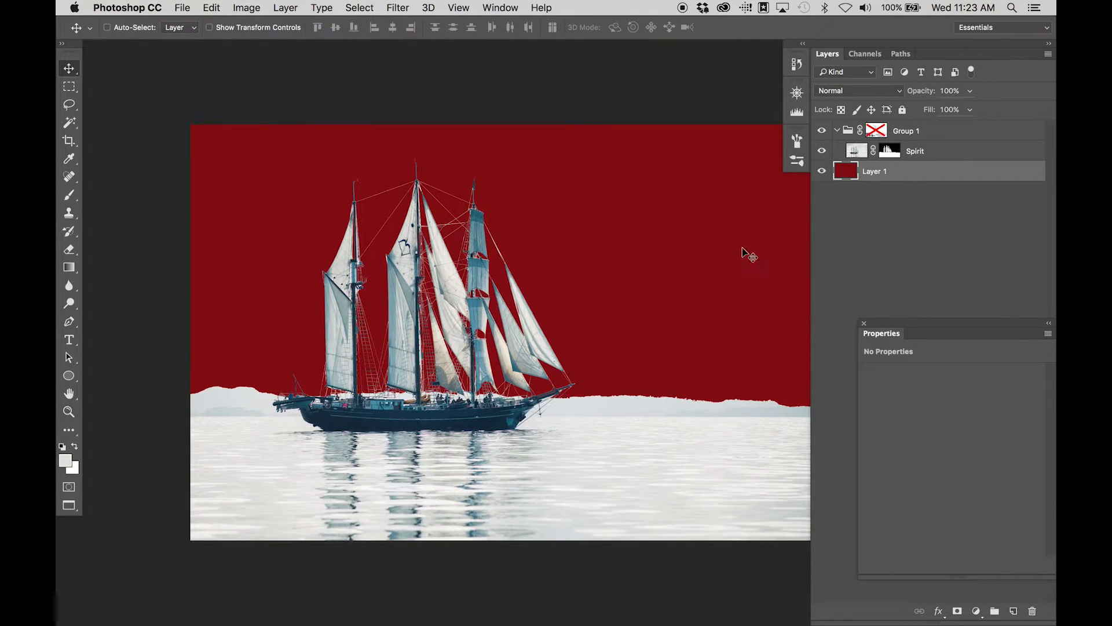
Enable the layer mask of Group 1 and inspect the ship and water against the red background
click(888, 153)
drag(888, 155, 887, 132)
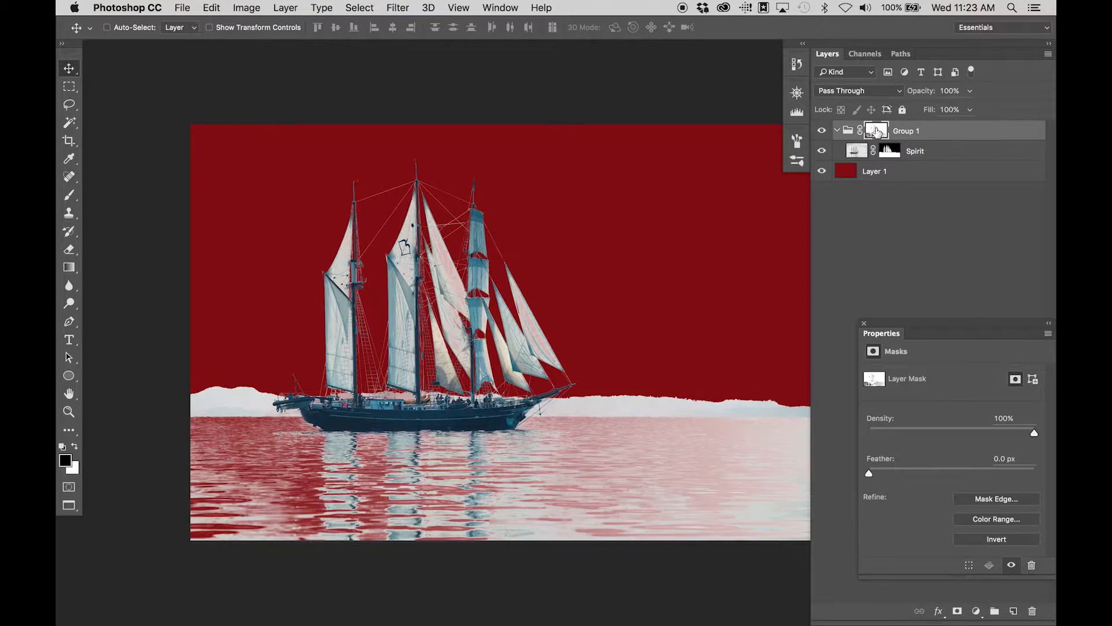
drag(670, 303, 623, 303)
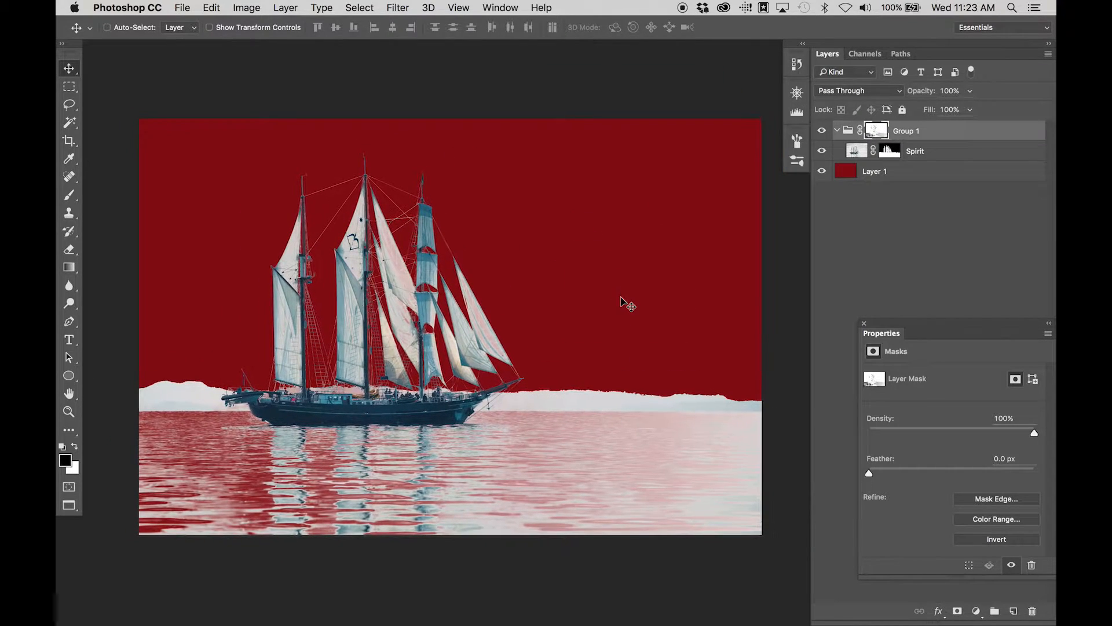
drag(414, 429, 514, 425)
drag(614, 415, 530, 412)
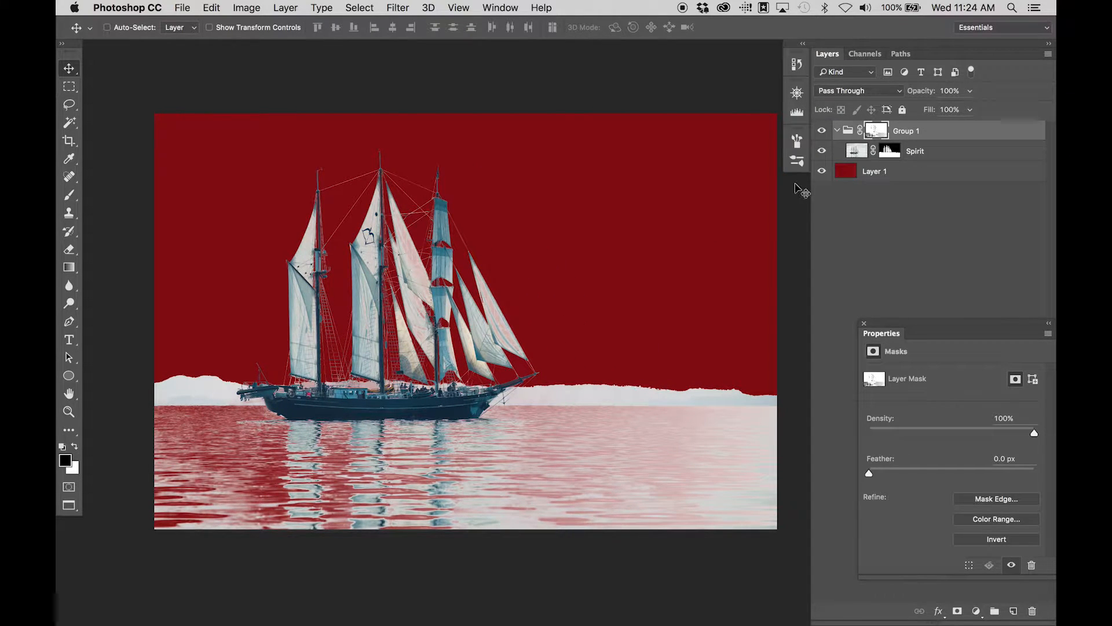
Disable the layer masks of both the Spirit layer and Group 1 so the original photo shows
click(857, 152)
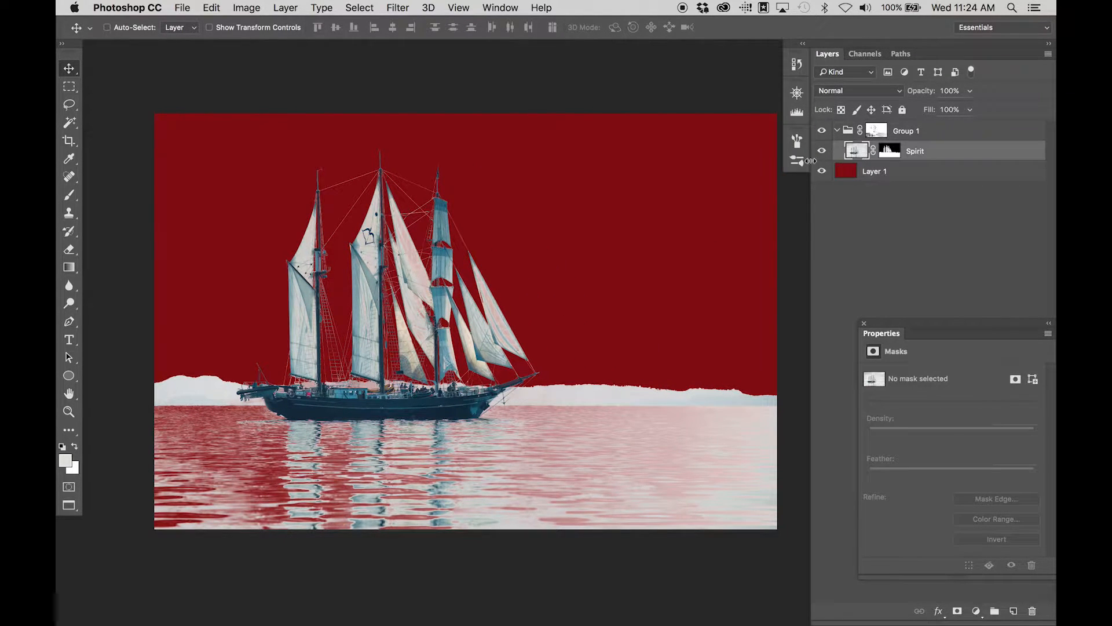
click(885, 152)
right_click(889, 155)
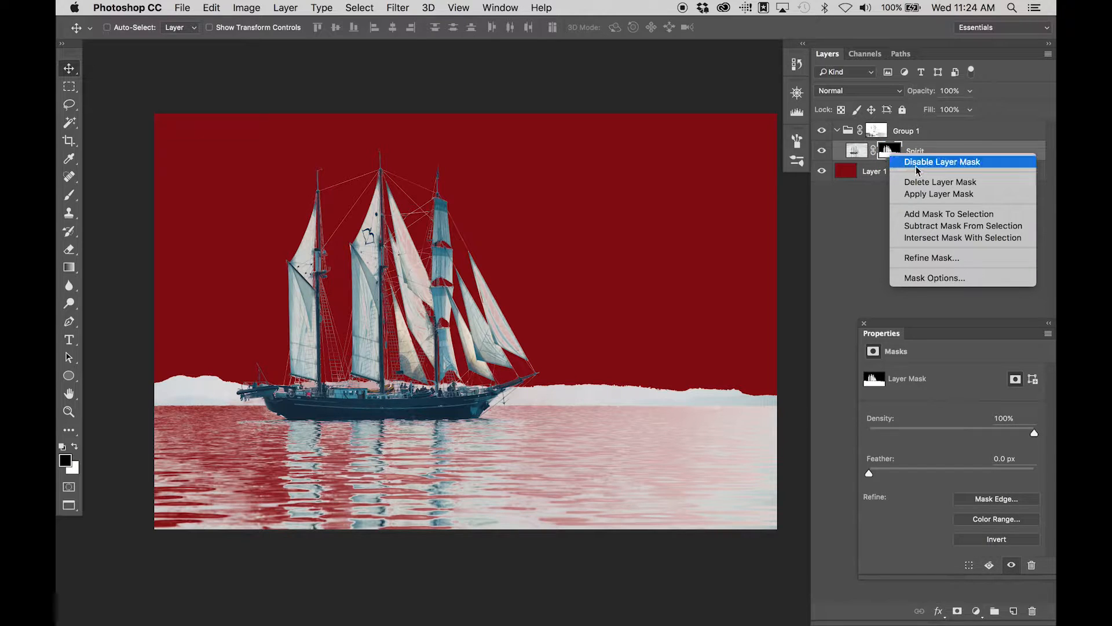
click(917, 164)
click(872, 128)
right_click(872, 128)
click(886, 135)
Try Color Range on the Spirit layer, sampling the dark hull, the ship's reflection and the pale area near the horizon, and cancel it
click(856, 152)
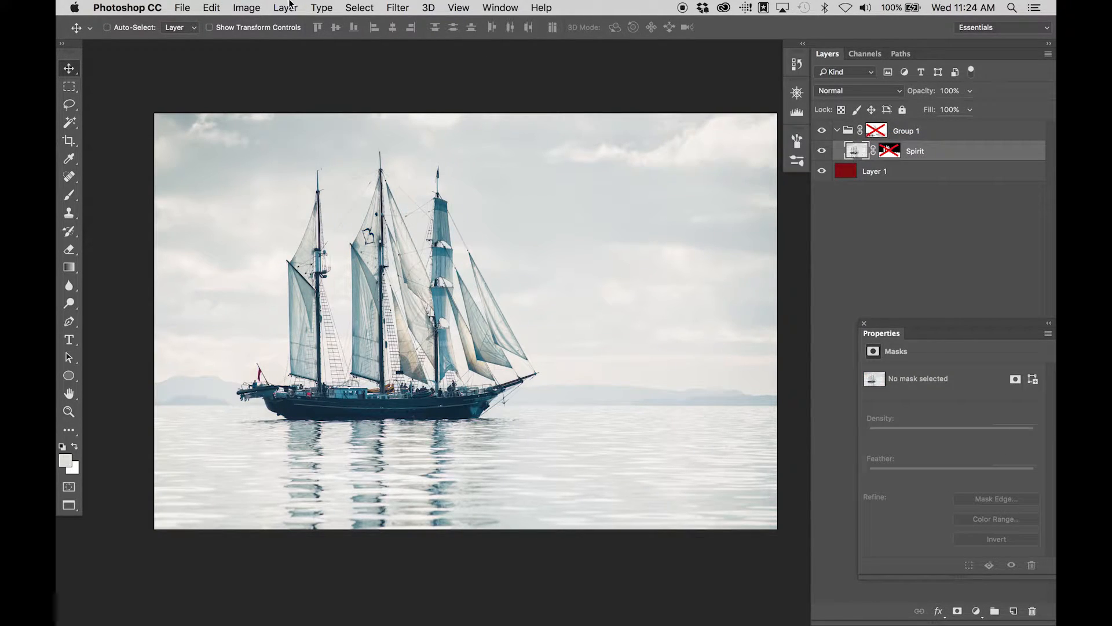
click(364, 7)
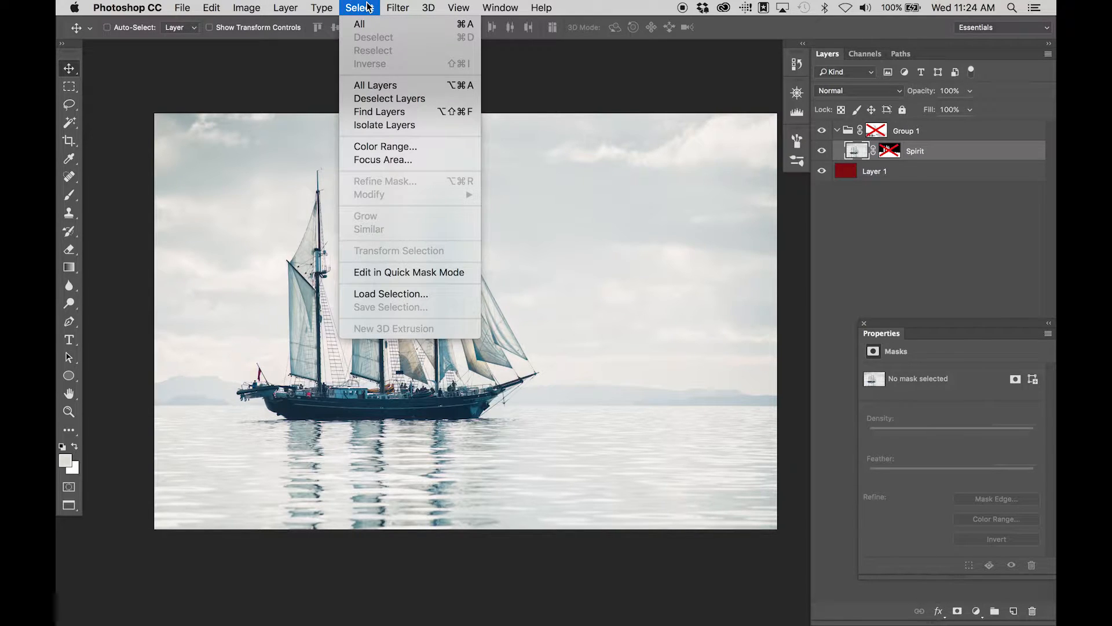
click(385, 147)
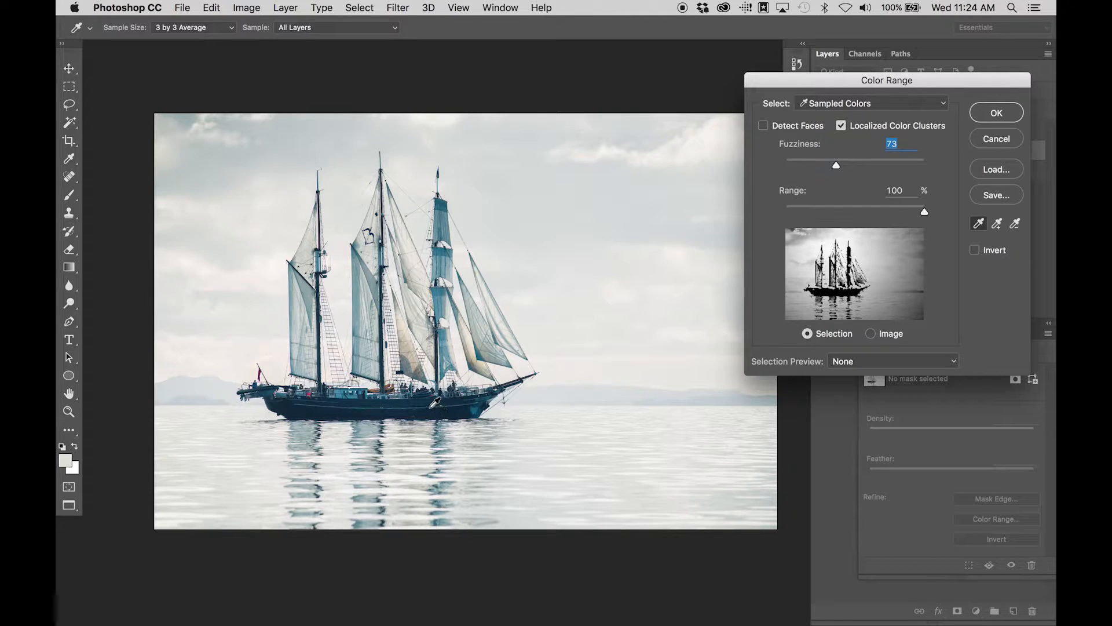
click(426, 405)
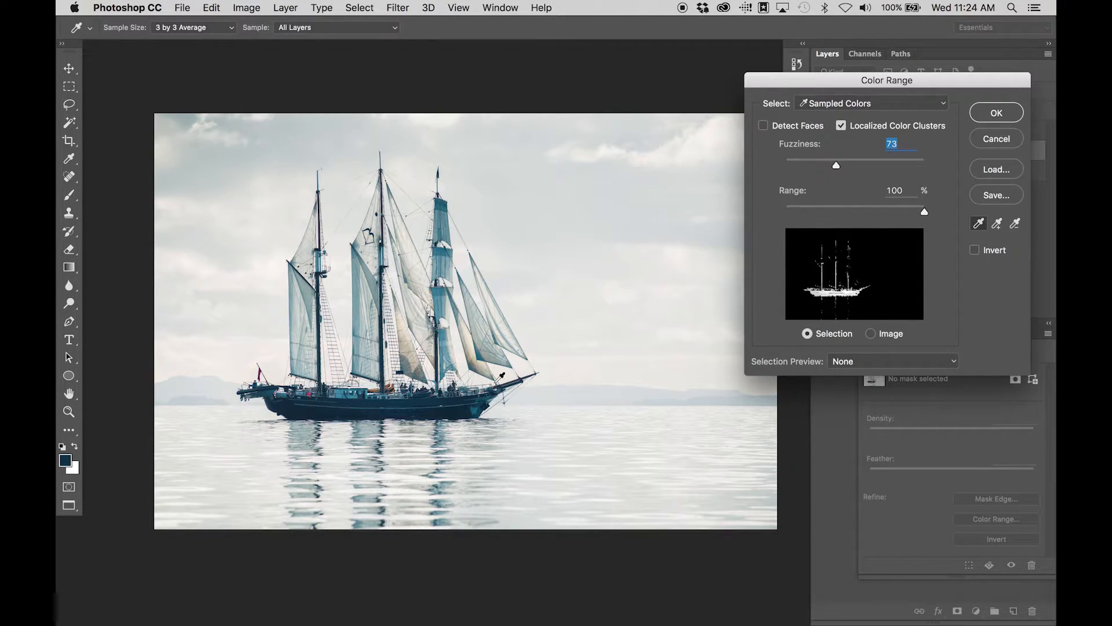
mouse_move(446, 409)
mouse_down()
mouse_move(442, 398)
mouse_move(441, 427)
mouse_up()
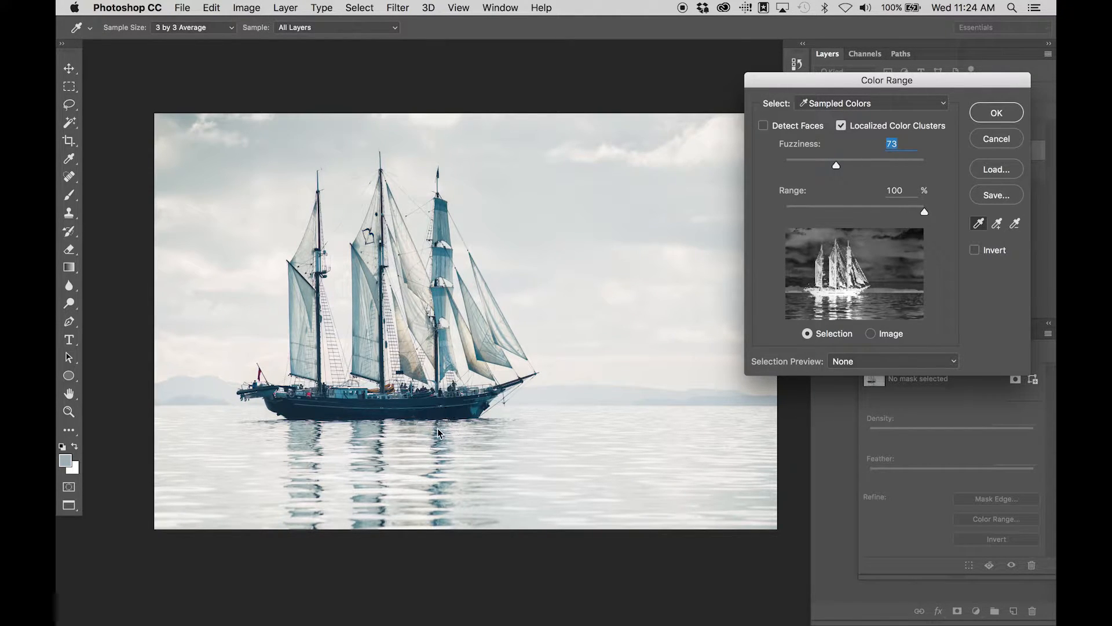
click(443, 411)
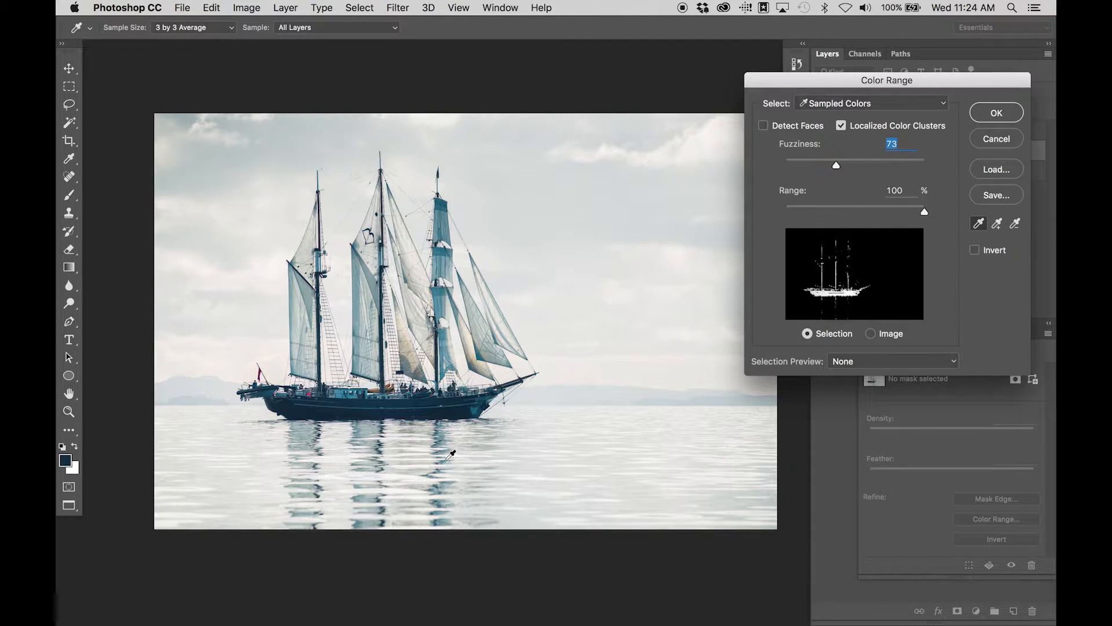
click(442, 462)
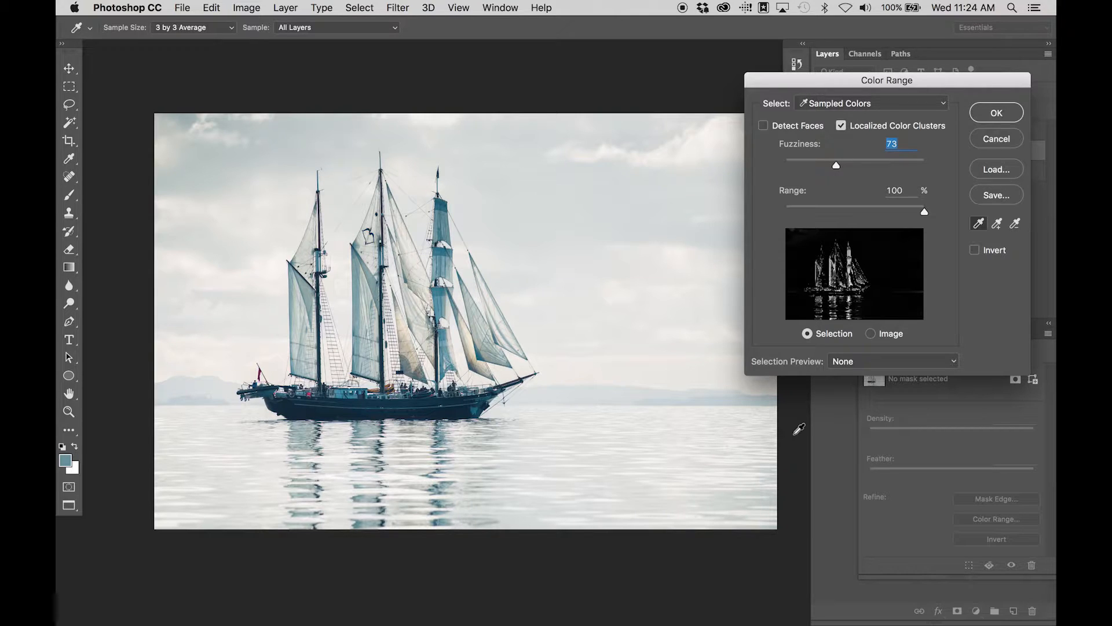
click(701, 400)
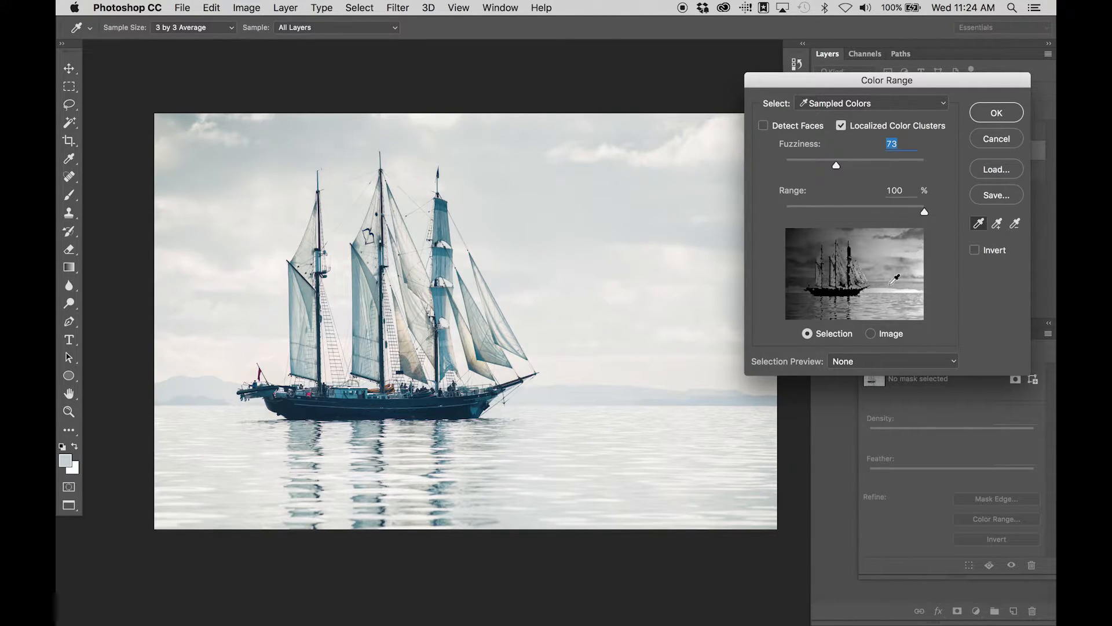
click(989, 140)
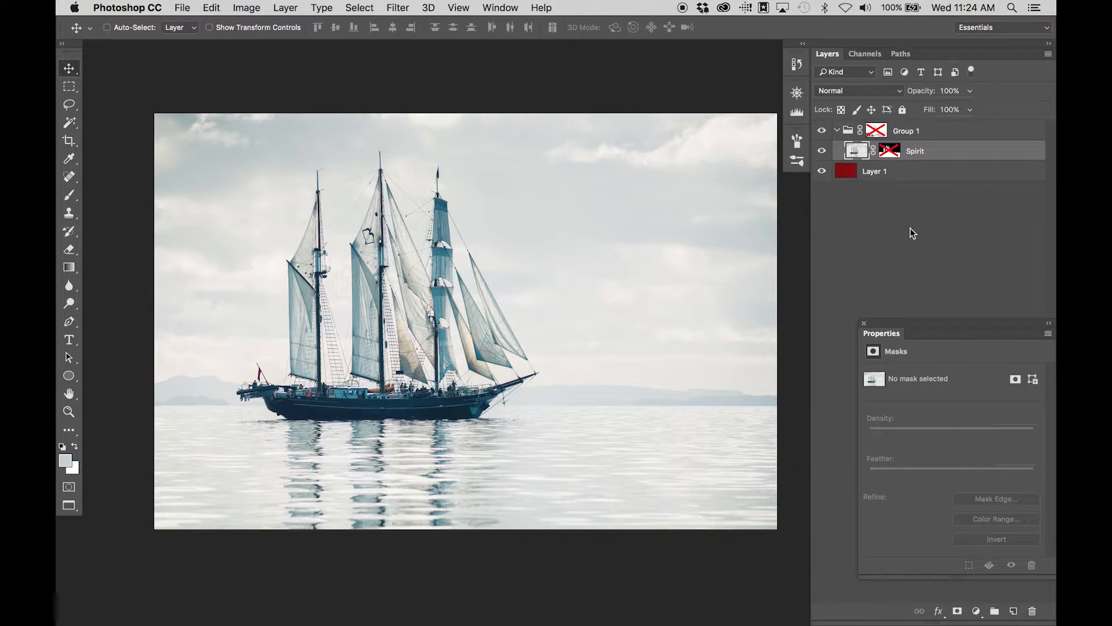
Re-enable the layer masks of Group 1 and the Spirit layer
click(875, 133)
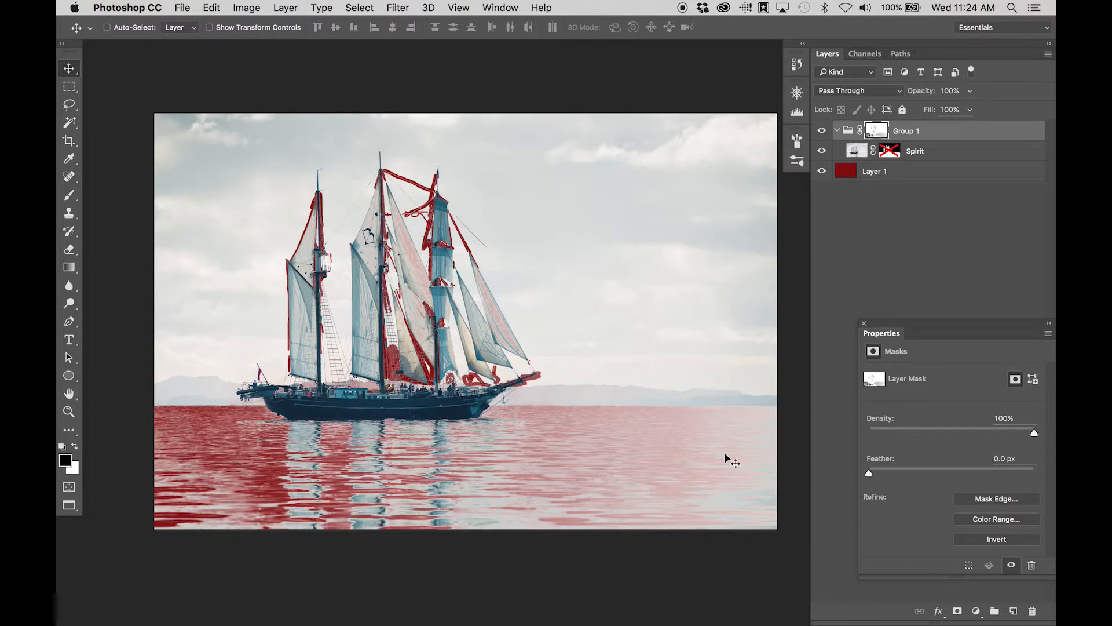
shift+click(889, 152)
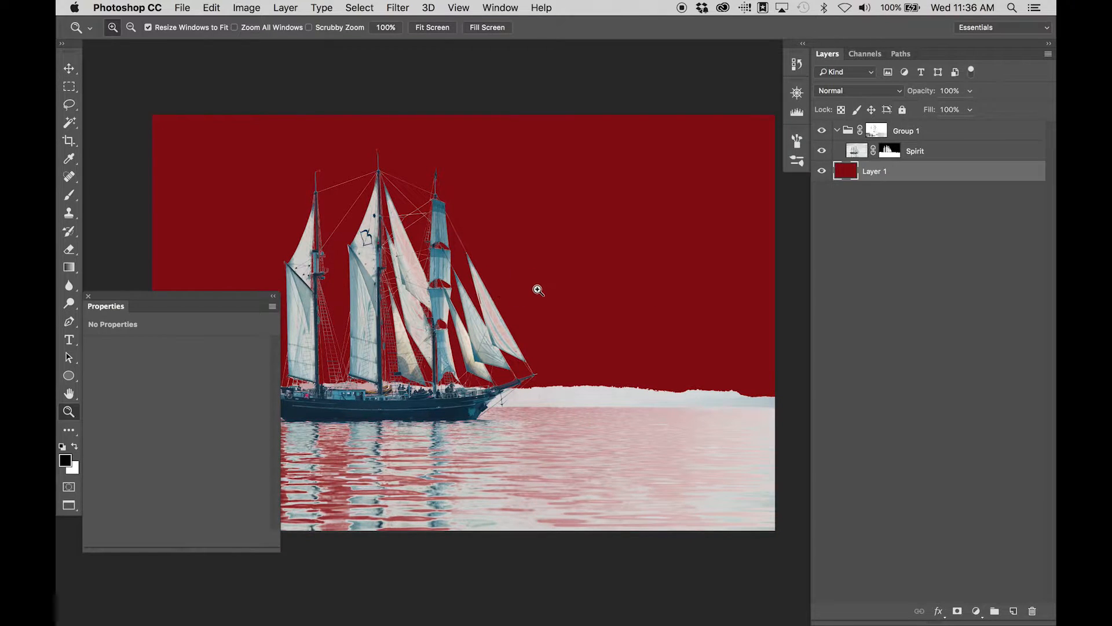
Examine the Group 1 mask as a red overlay around the ship's masts and rigging
drag(395, 201, 587, 270)
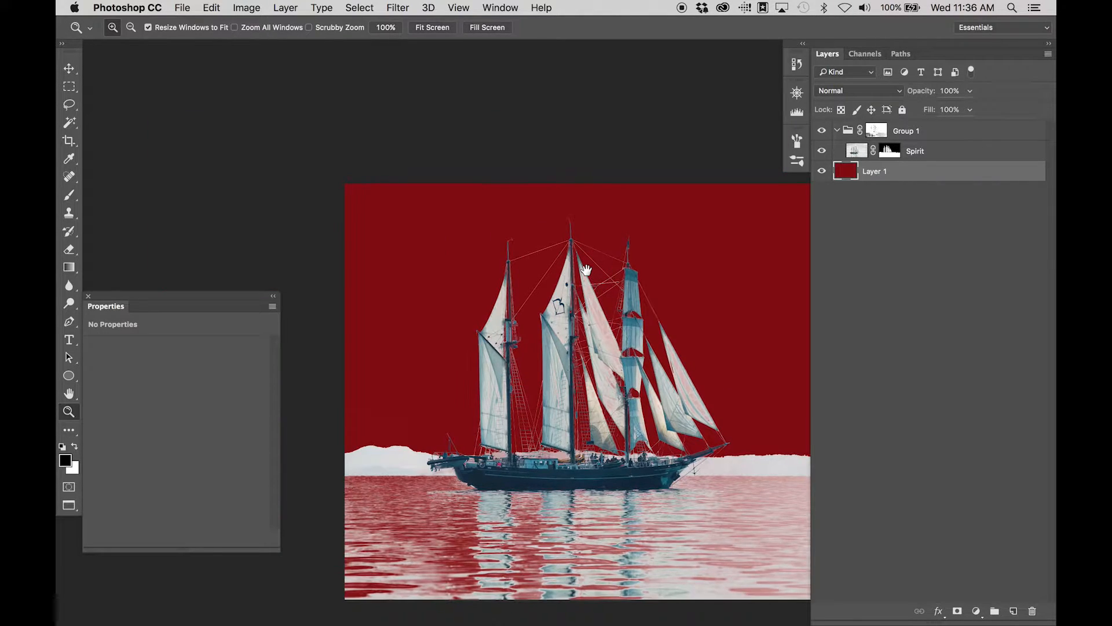
drag(473, 197, 702, 375)
scroll(658, 278, down, 3)
scroll(658, 278, left, 2)
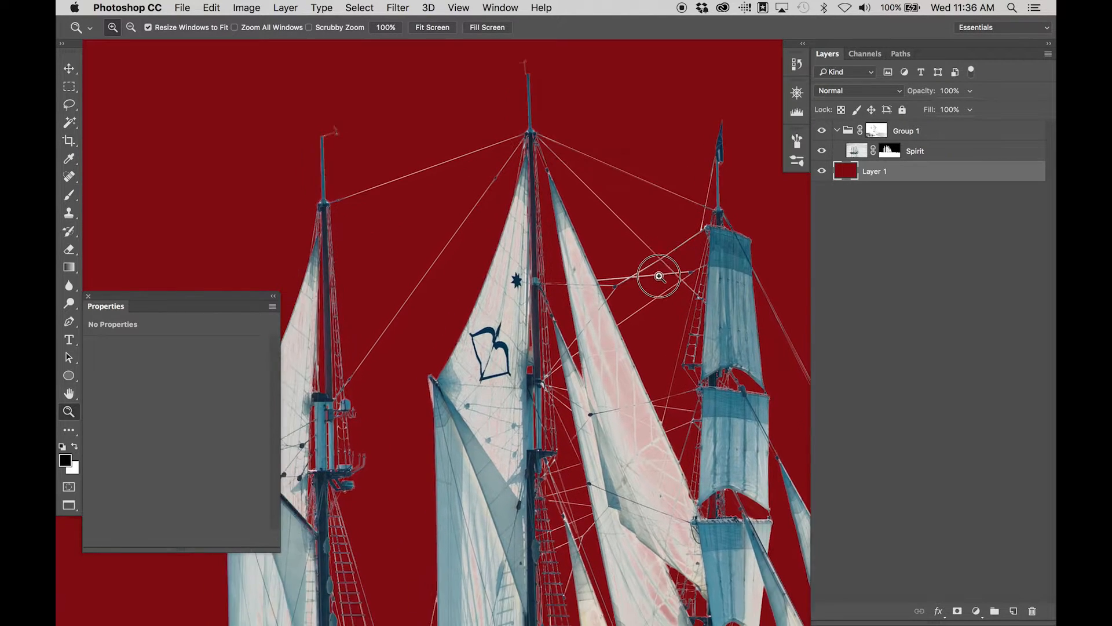
scroll(498, 382, right, 2)
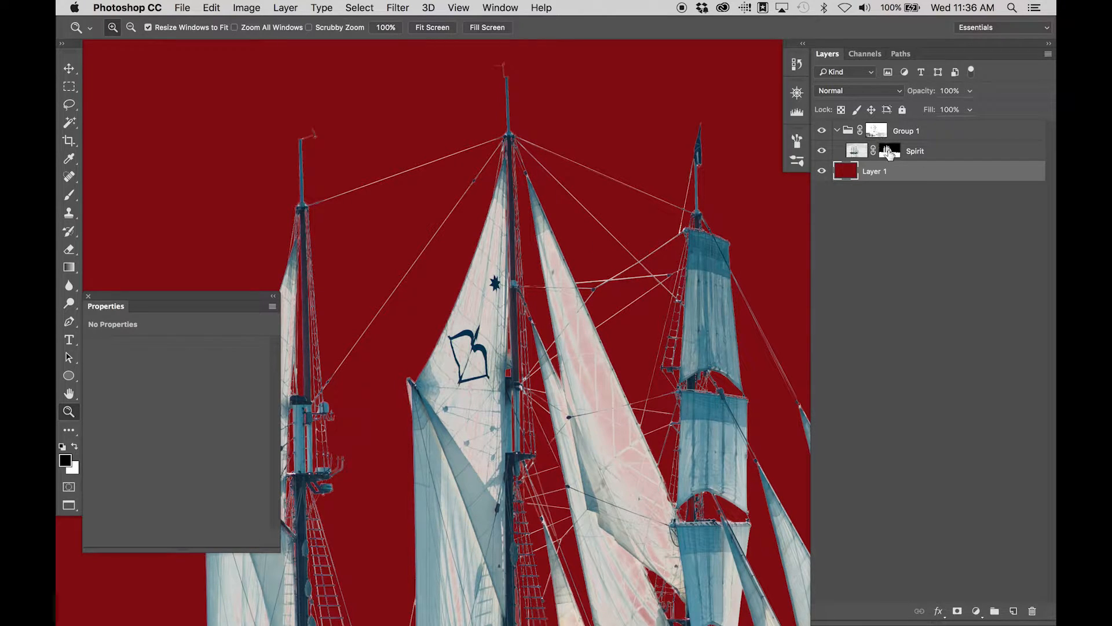
click(874, 131)
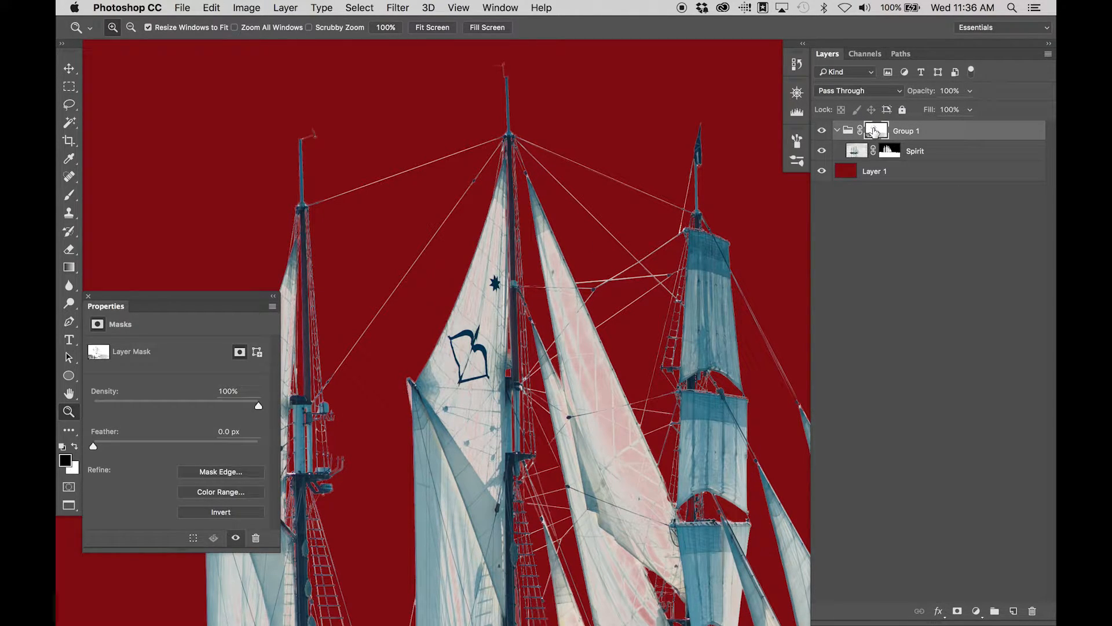
key(backslash)
key(x)
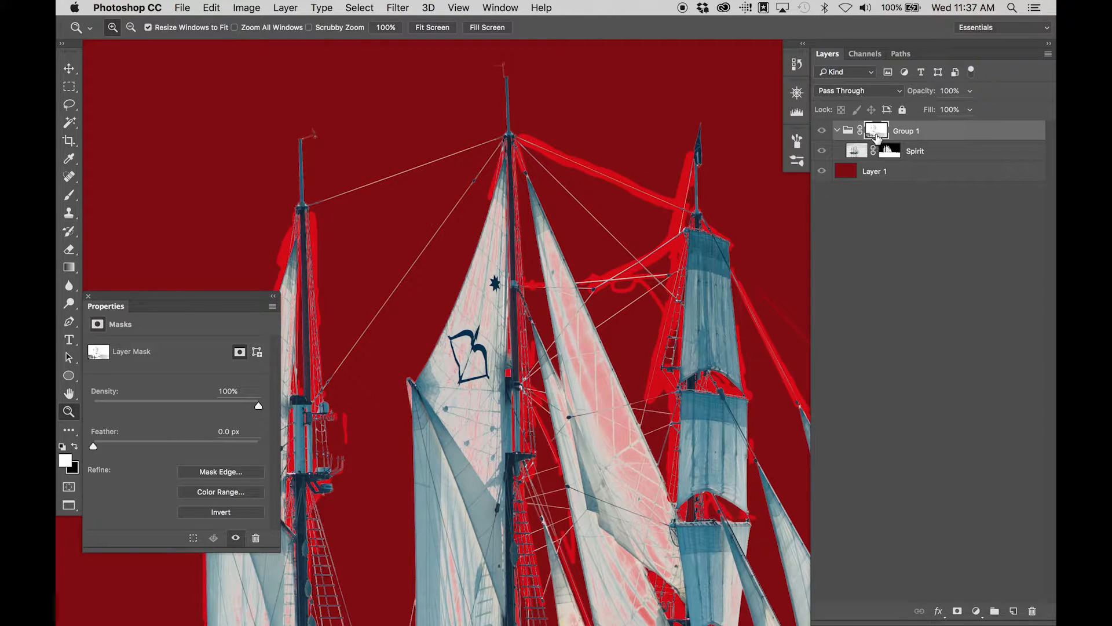
Examine the Spirit layer's mask as a red overlay around the masts, and turn the overlay off again
click(889, 151)
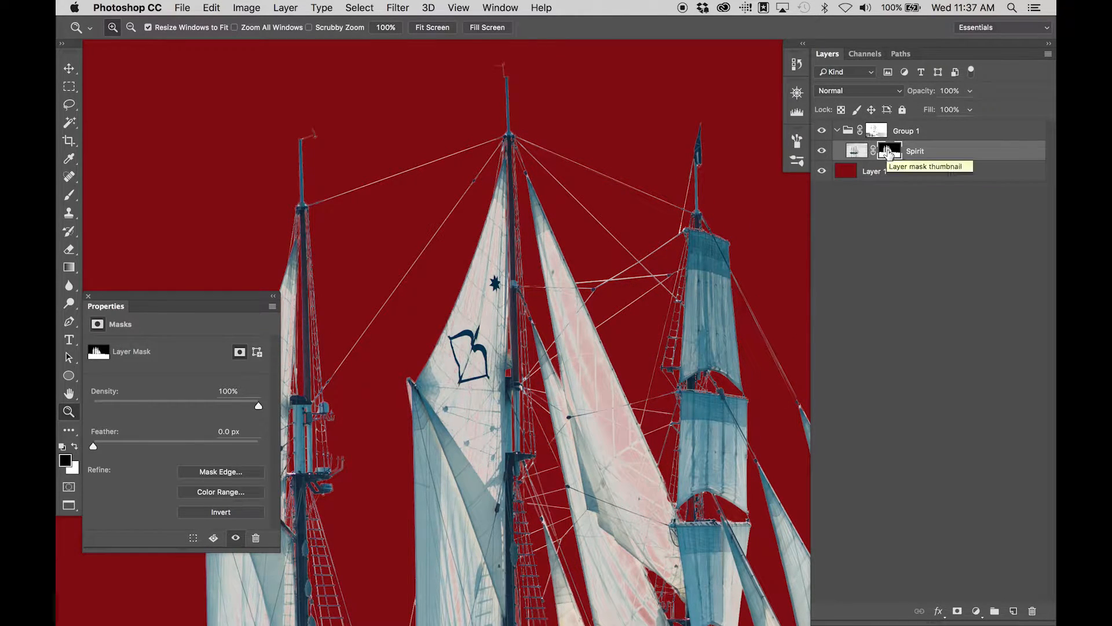
key(backslash)
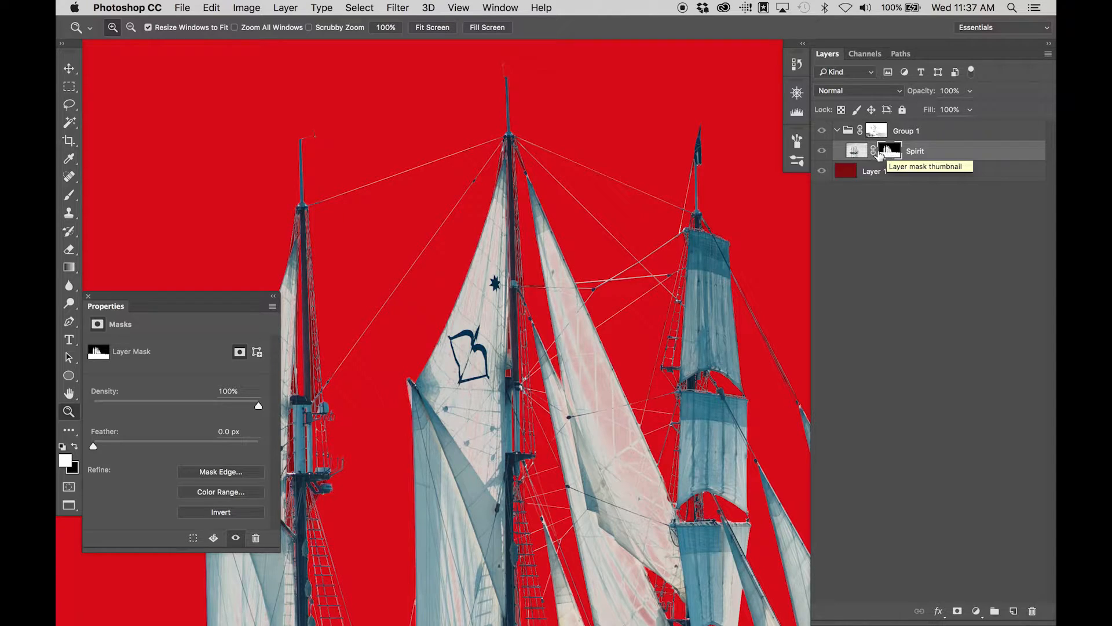
key(backslash)
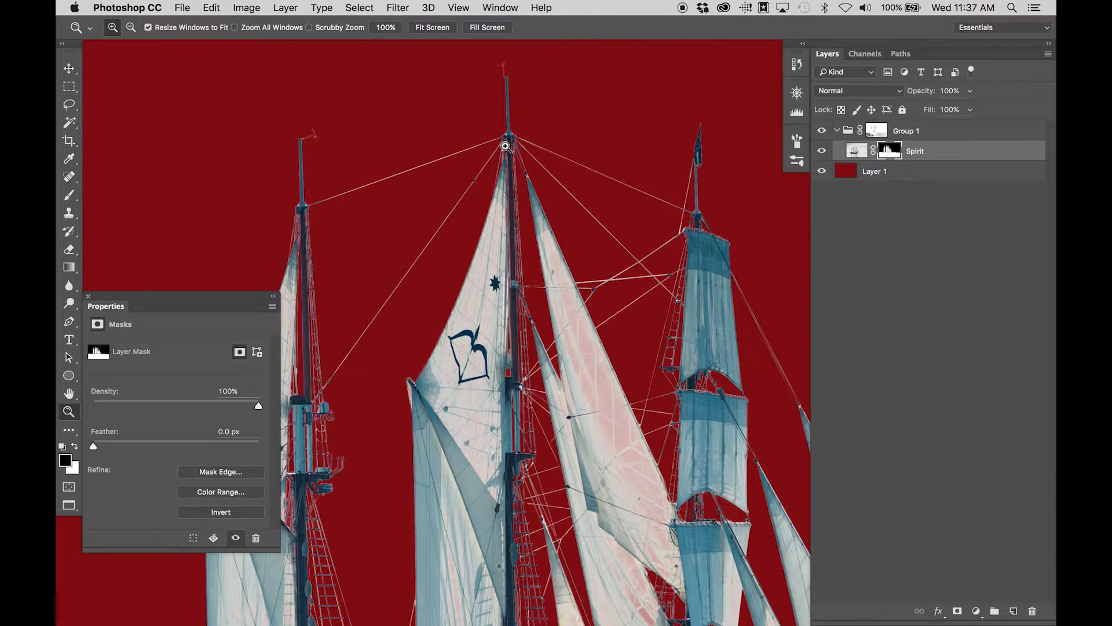
Set up the Brush tool with a 1 px tip and white as the foreground colour for painting on the Spirit mask
key(b)
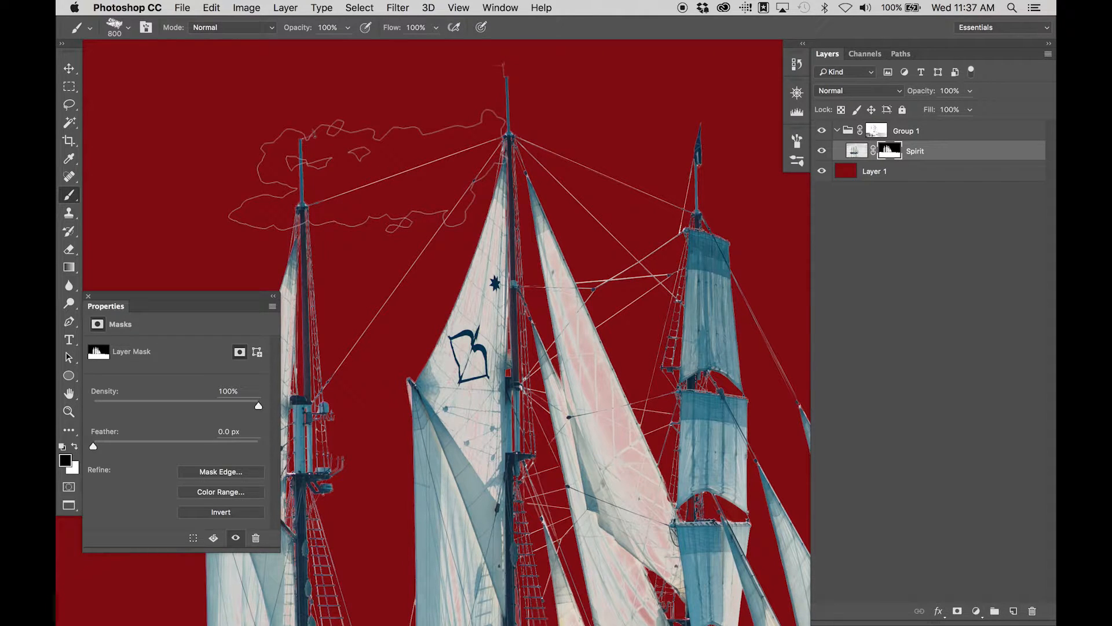
right_click(375, 176)
click(400, 270)
drag(462, 204, 450, 212)
key(Return)
key(x)
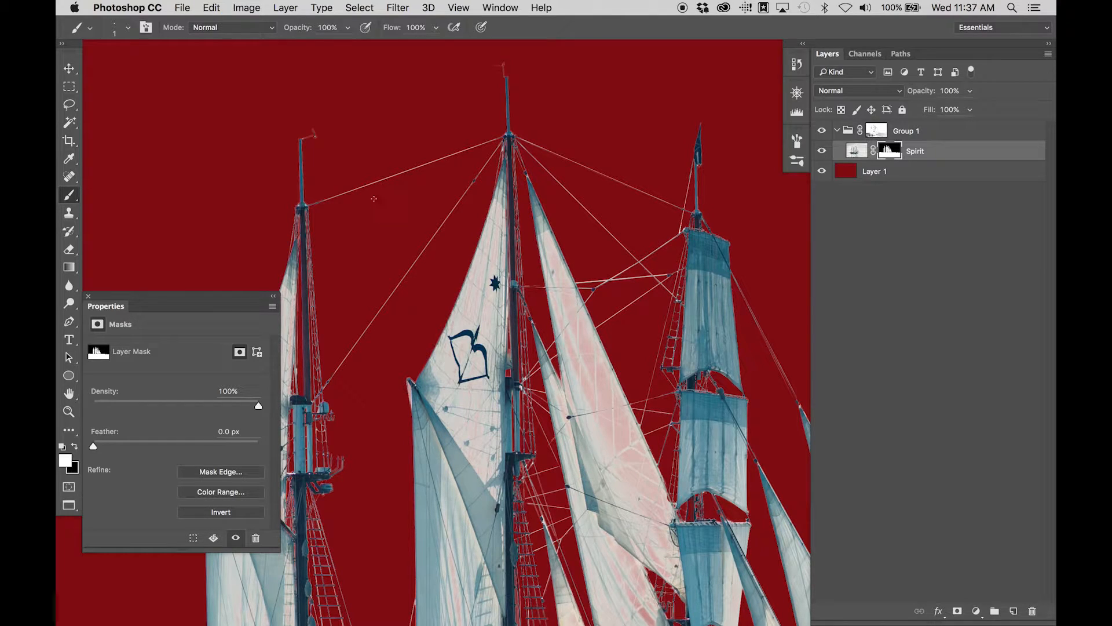
Paint a straight thin white line on the Spirit mask between the first and middle masts, just above the existing rope, undoing the first stroke
drag(304, 181, 508, 107)
key(super+z)
shift+click(502, 120)
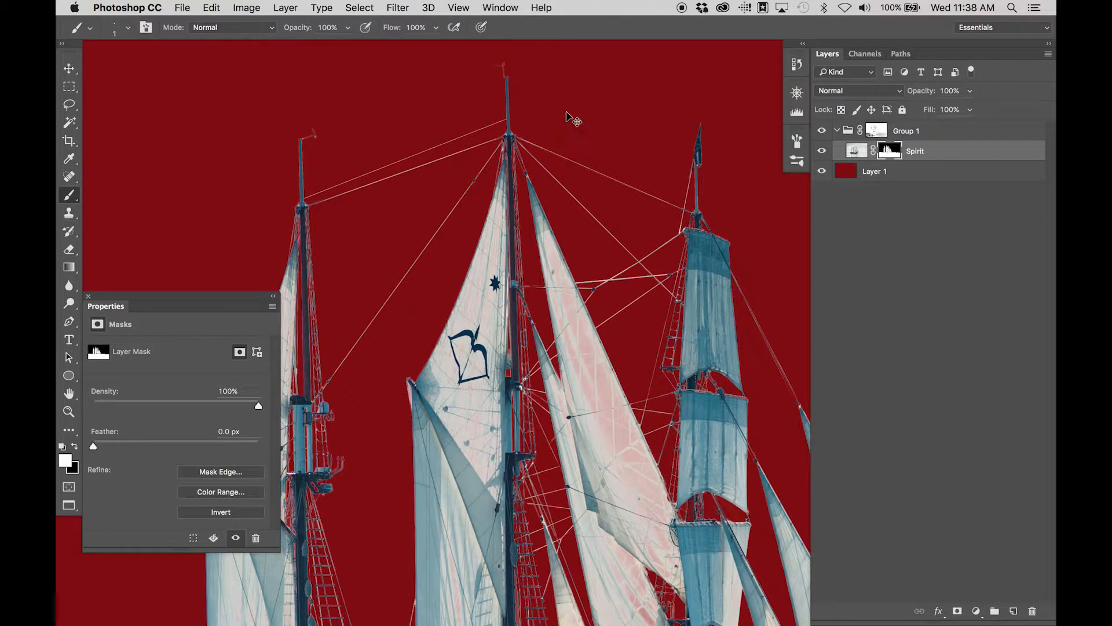
key(super+minus)
key(super+minus)
key(super+minus)
key(super+minus)
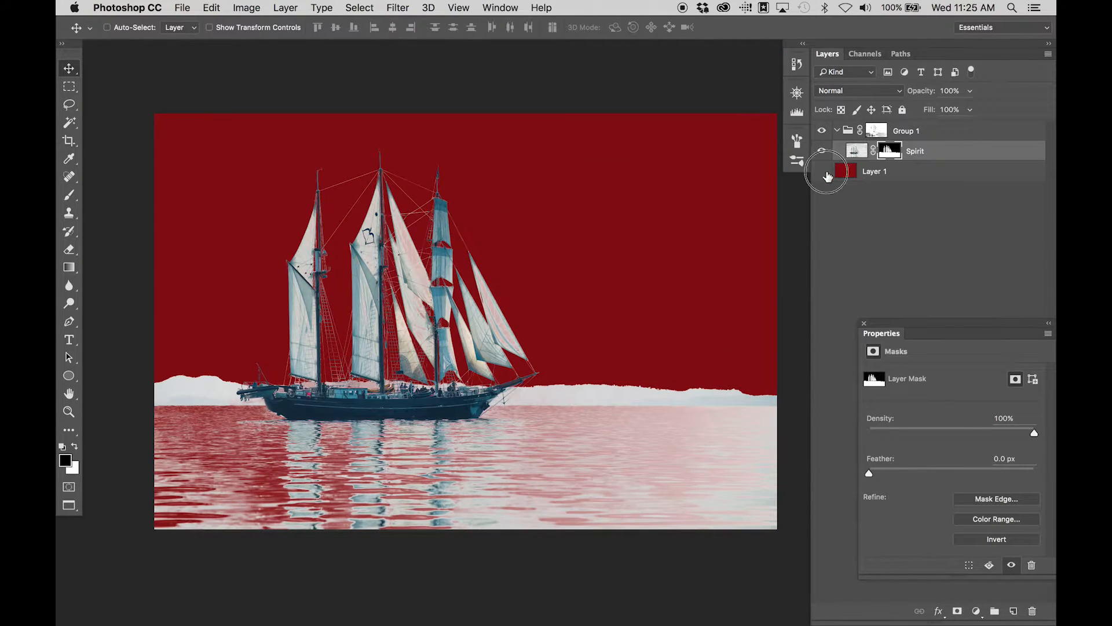
Hide the red Layer 1 behind the cut-out ship and switch to the Night Fury Working.psd document
click(822, 171)
click(868, 174)
key(super)
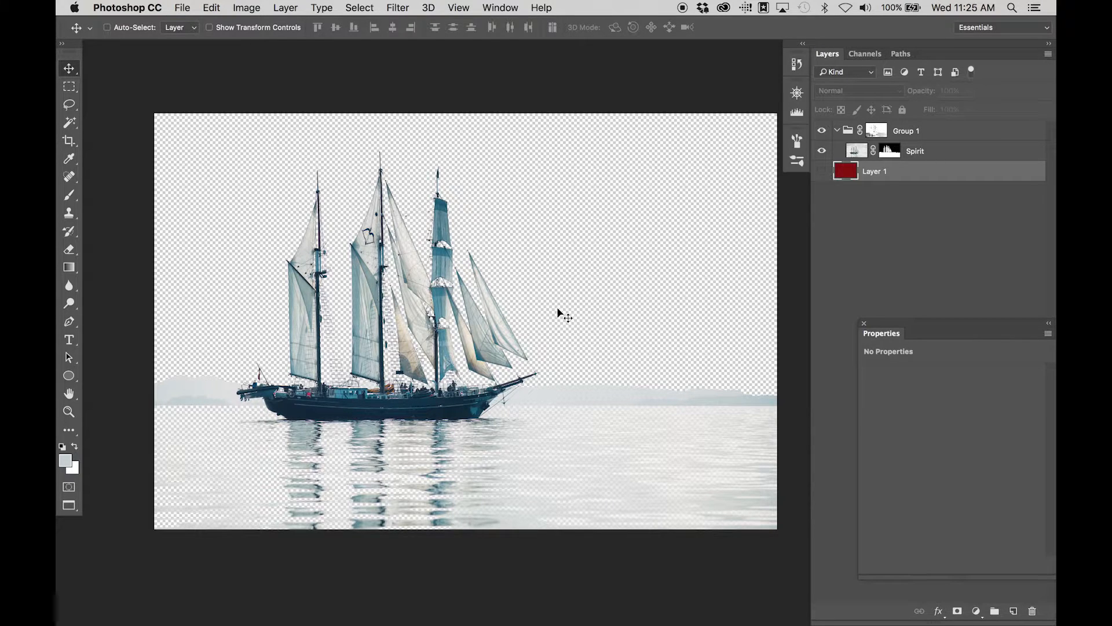
click(497, 8)
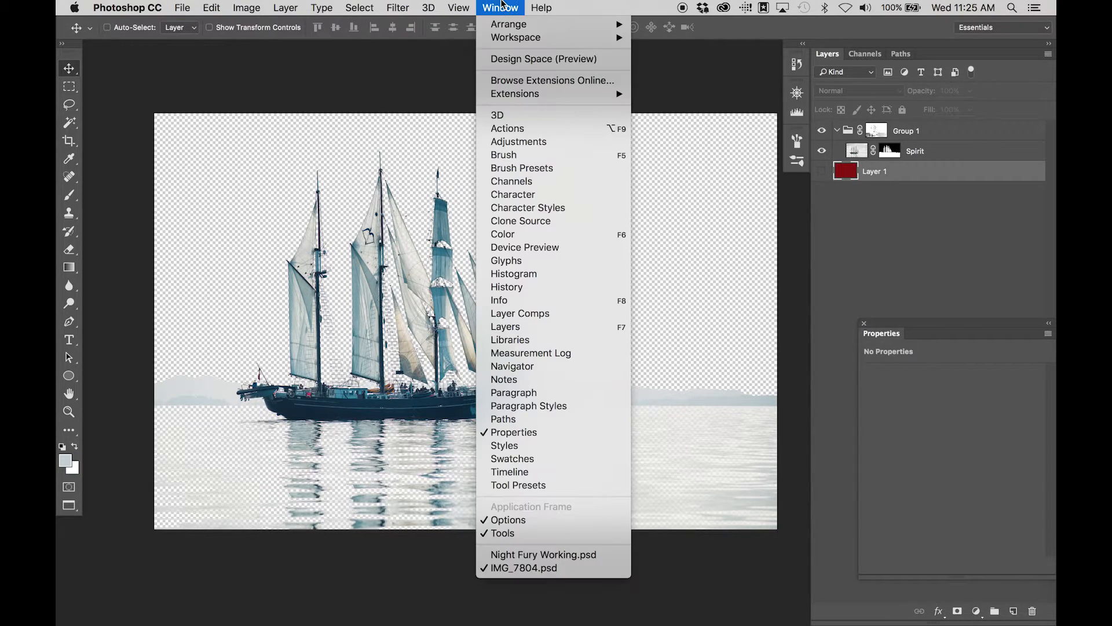
click(521, 554)
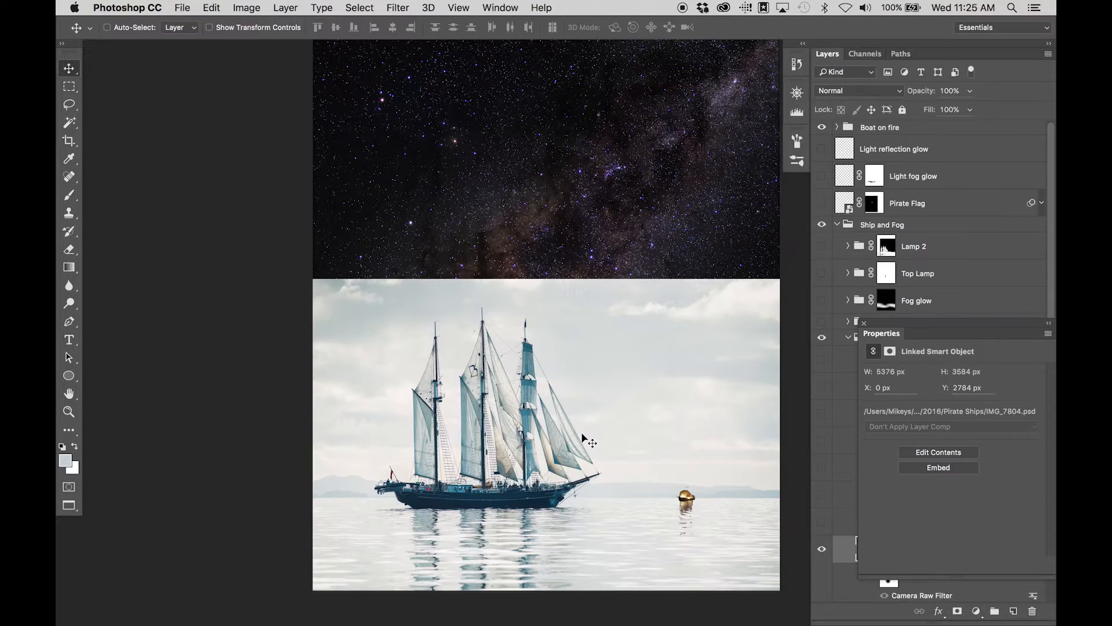
Move the Properties window clear of the layer stack and centre the view on the ship composite
drag(867, 320, 91, 293)
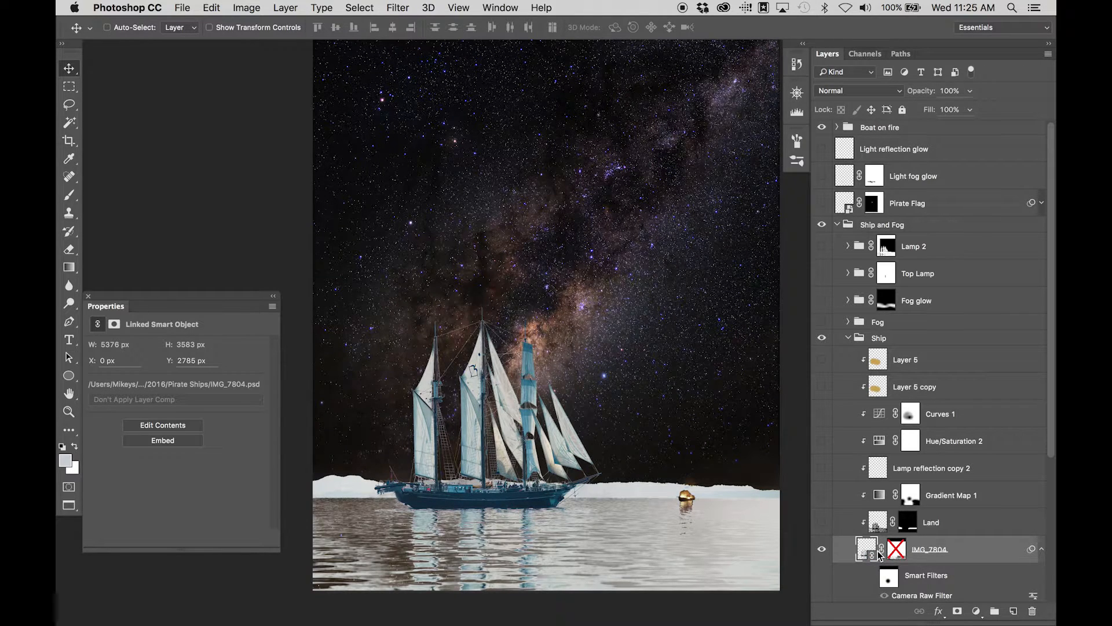
mouse_move(608, 368)
mouse_down()
mouse_move(616, 412)
mouse_move(634, 398)
mouse_move(613, 377)
mouse_up()
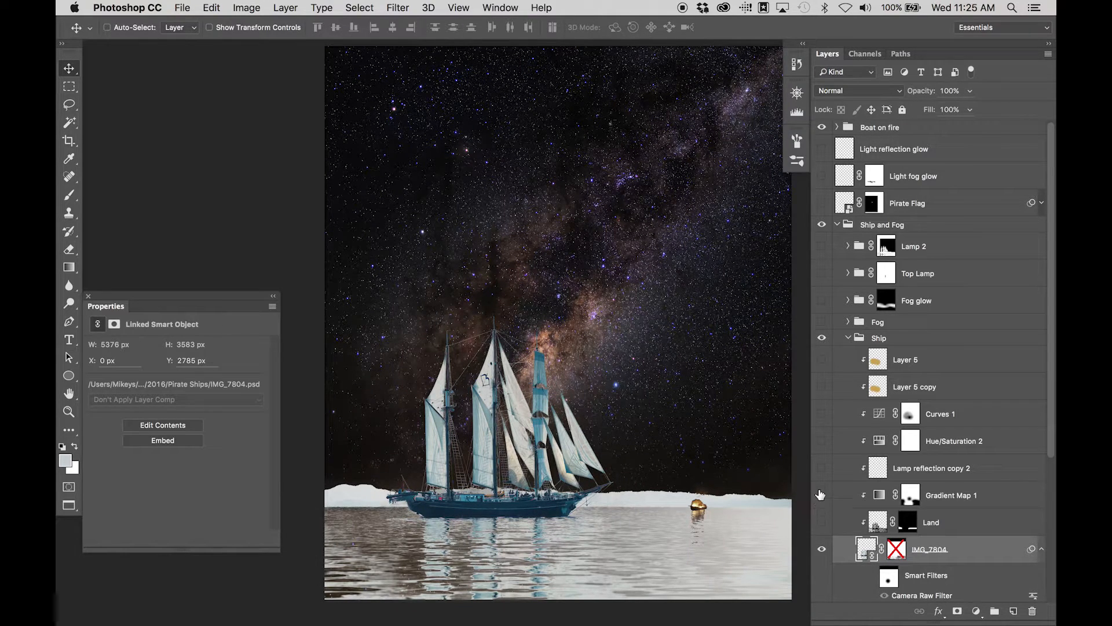
drag(580, 457, 561, 381)
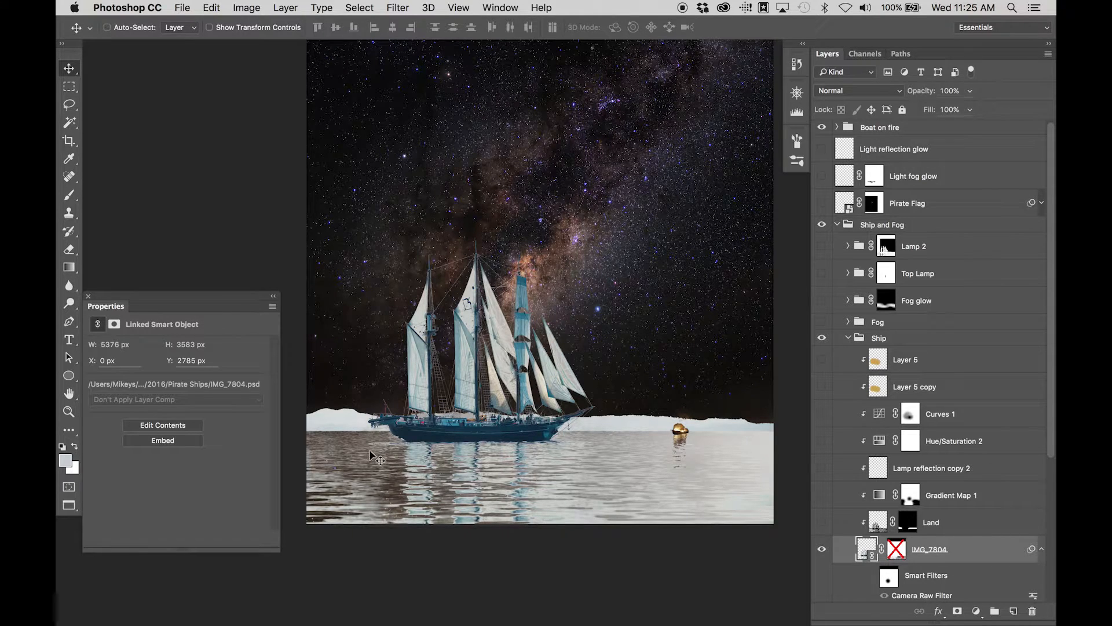
Expand the Sky and Ocean group and show Layer 1 below it, checking that layer's outline as a selection before deselecting
scroll(956, 511, down, 5)
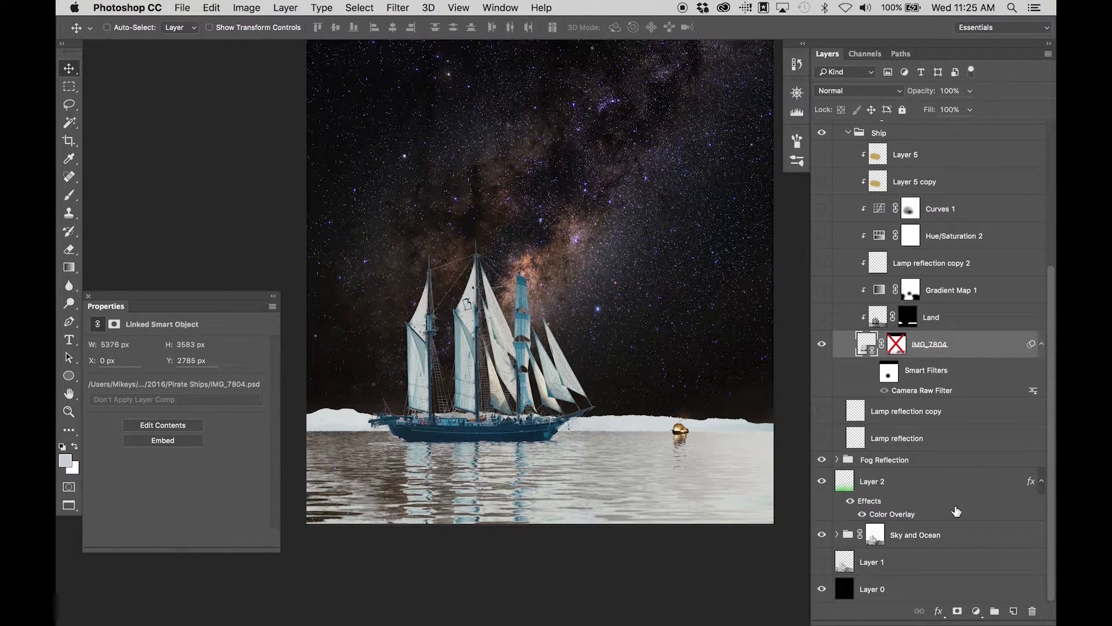
click(837, 534)
scroll(891, 523, down, 3)
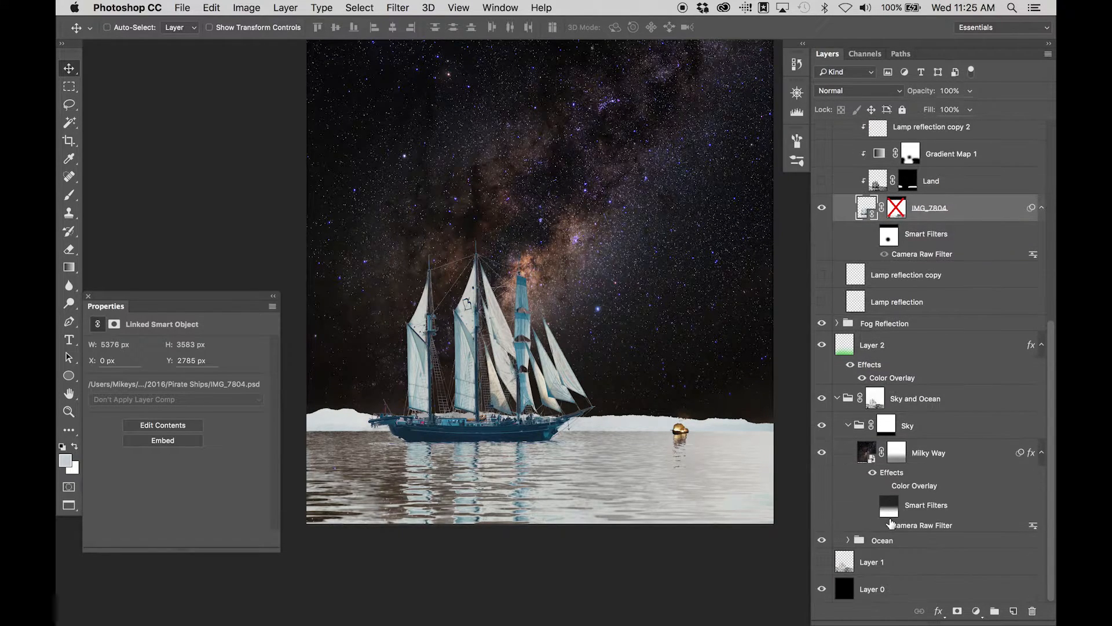
click(822, 562)
click(853, 566)
super+click(847, 569)
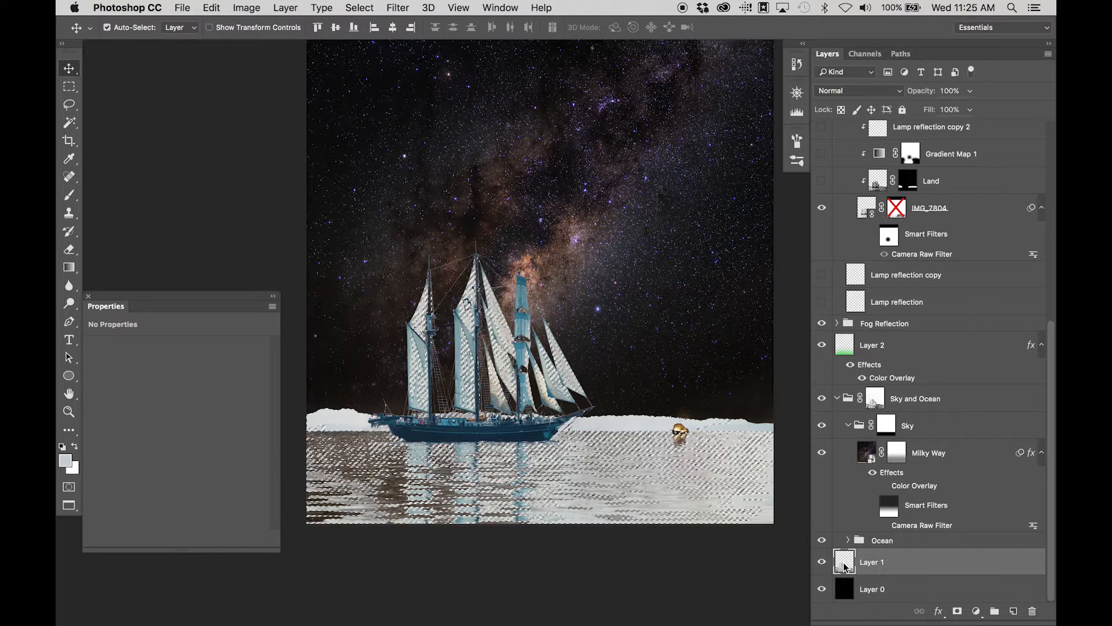
key(super+d)
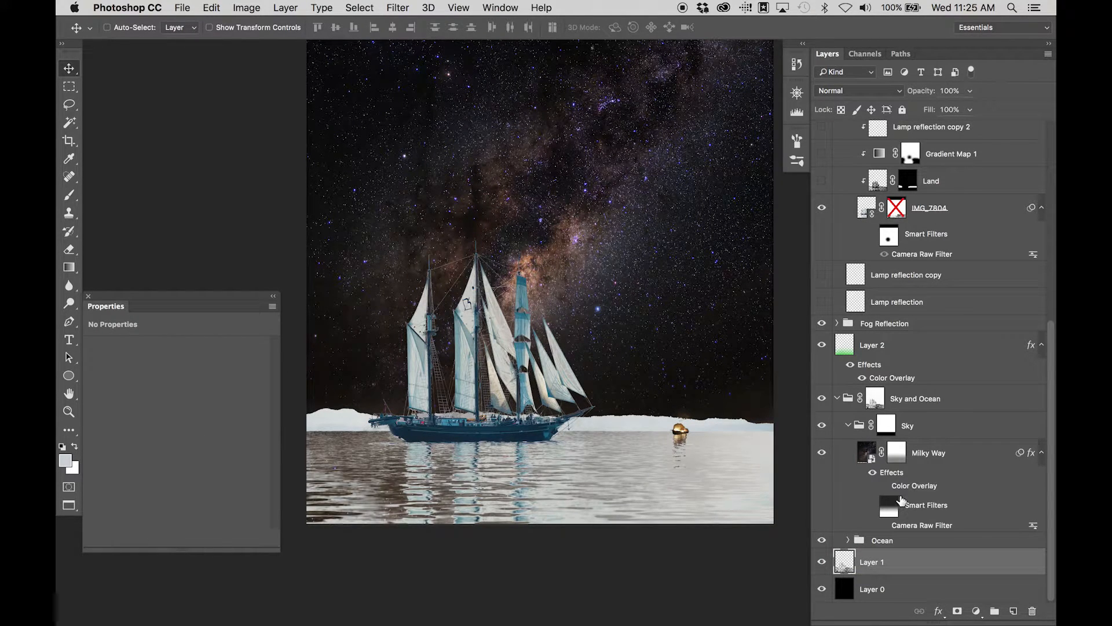
Turn on the smart filters of the IMG_7804 ship layer and review its Camera Raw Filter settings without changing them
scroll(902, 499, up, 1)
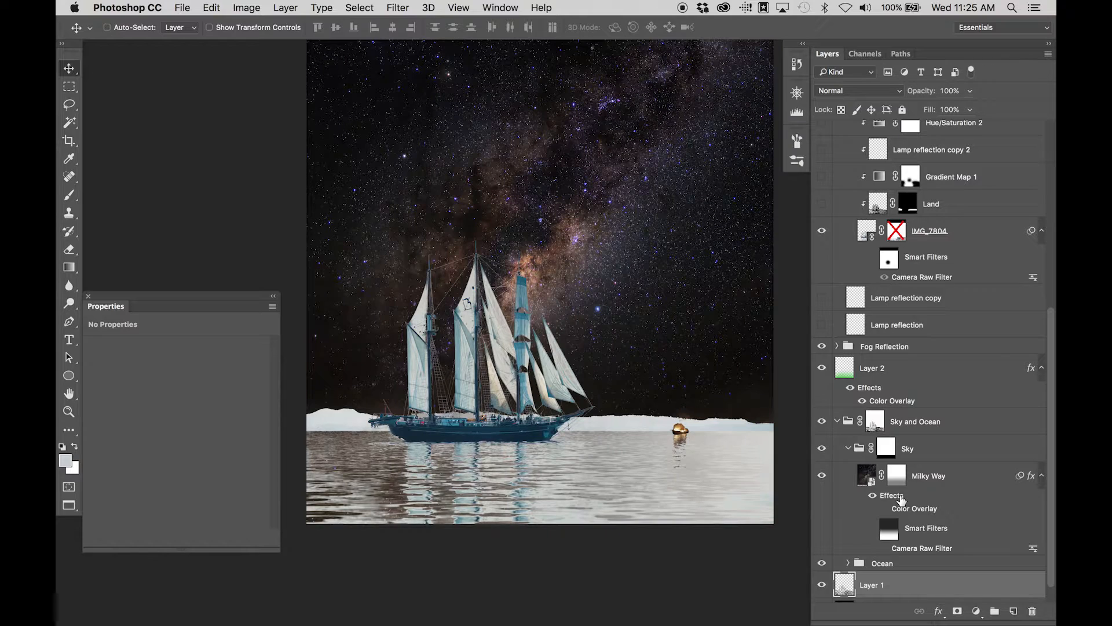
scroll(901, 500, up, 7)
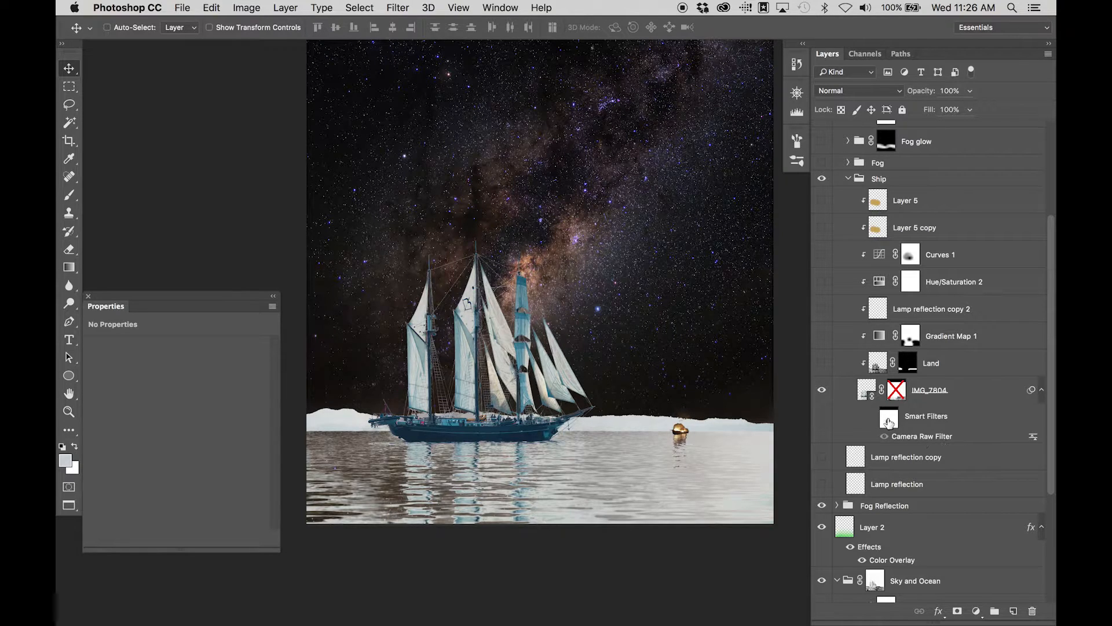
click(873, 417)
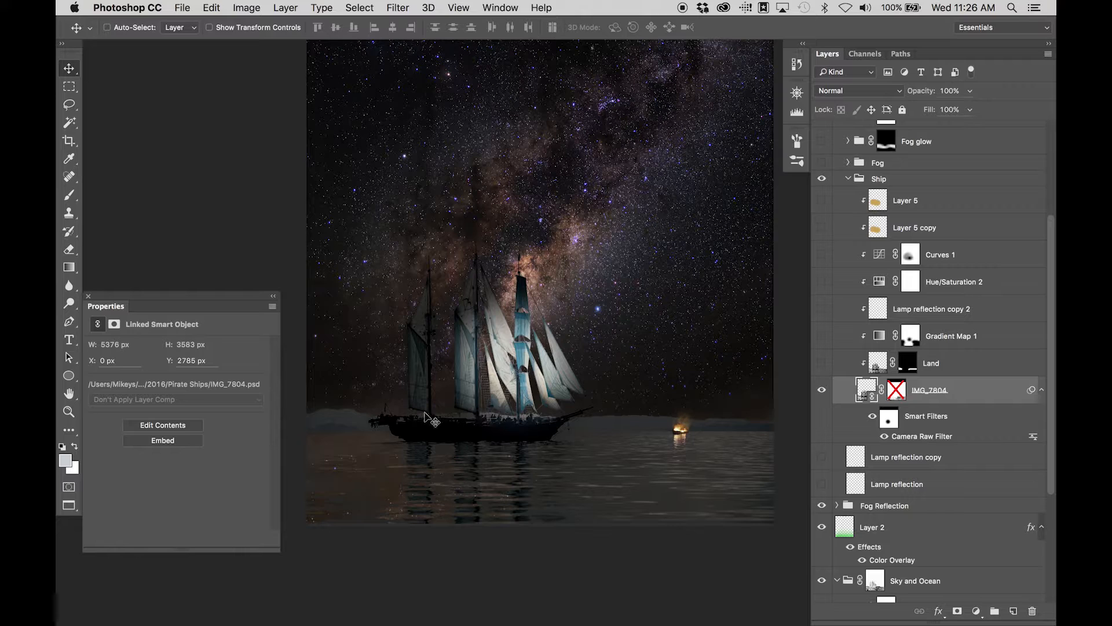
double_click(920, 440)
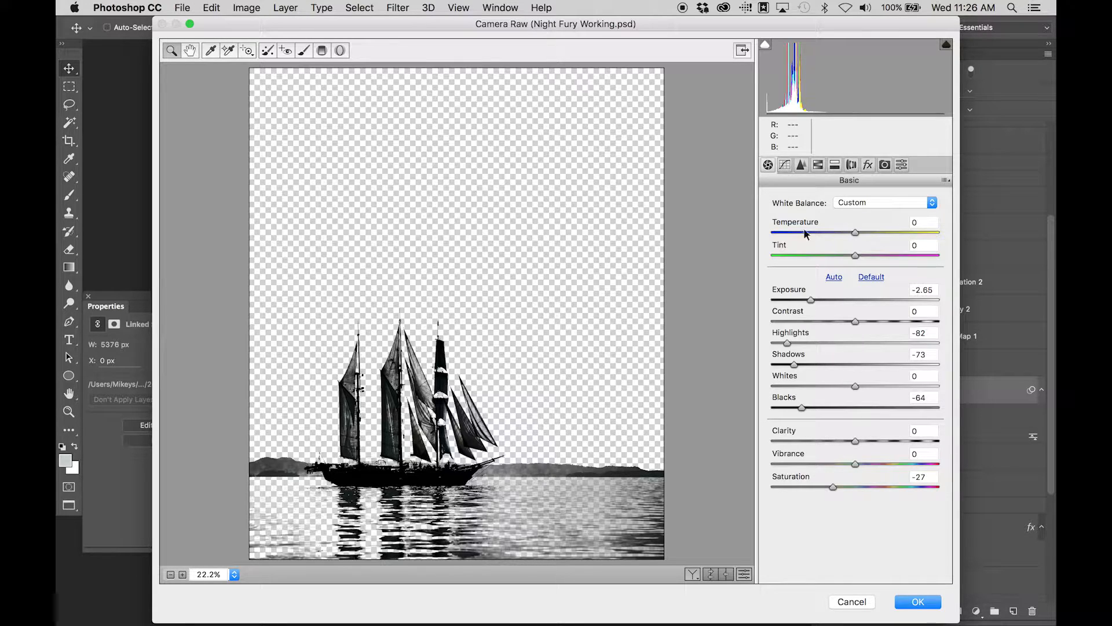
click(861, 600)
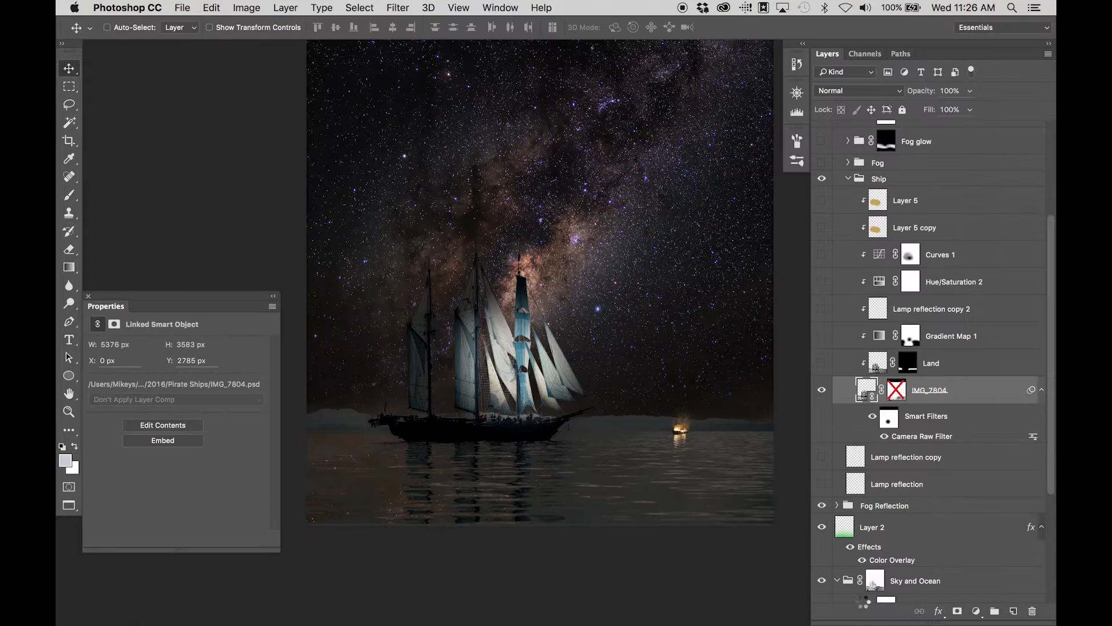
Enable the layer mask of IMG_7804, load it as a selection to inspect its coverage, and deselect
shift+click(896, 393)
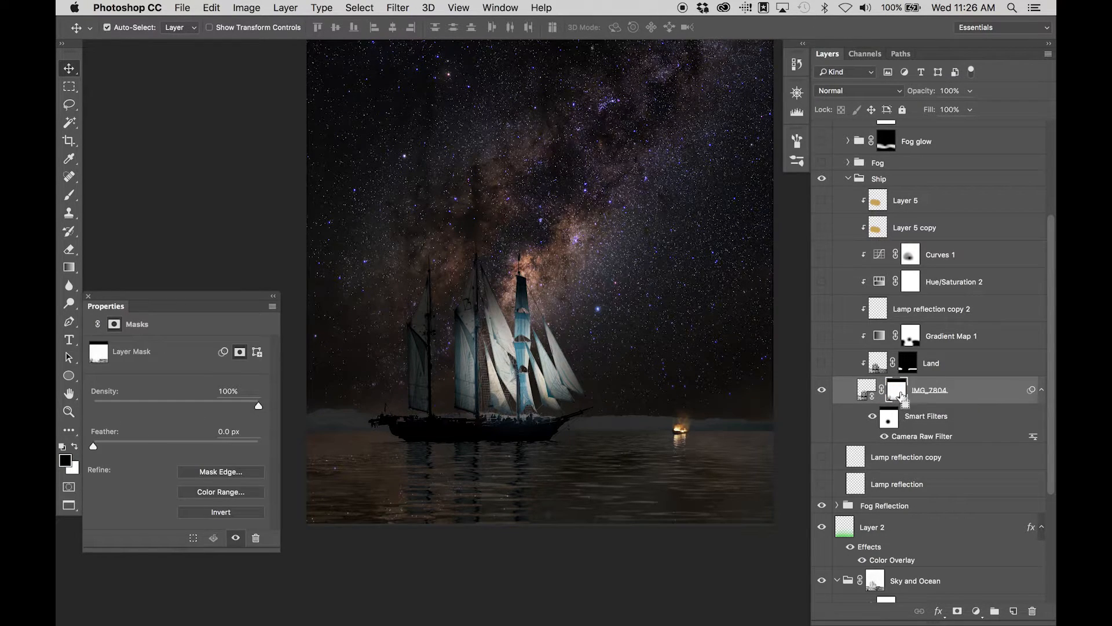
super+click(902, 396)
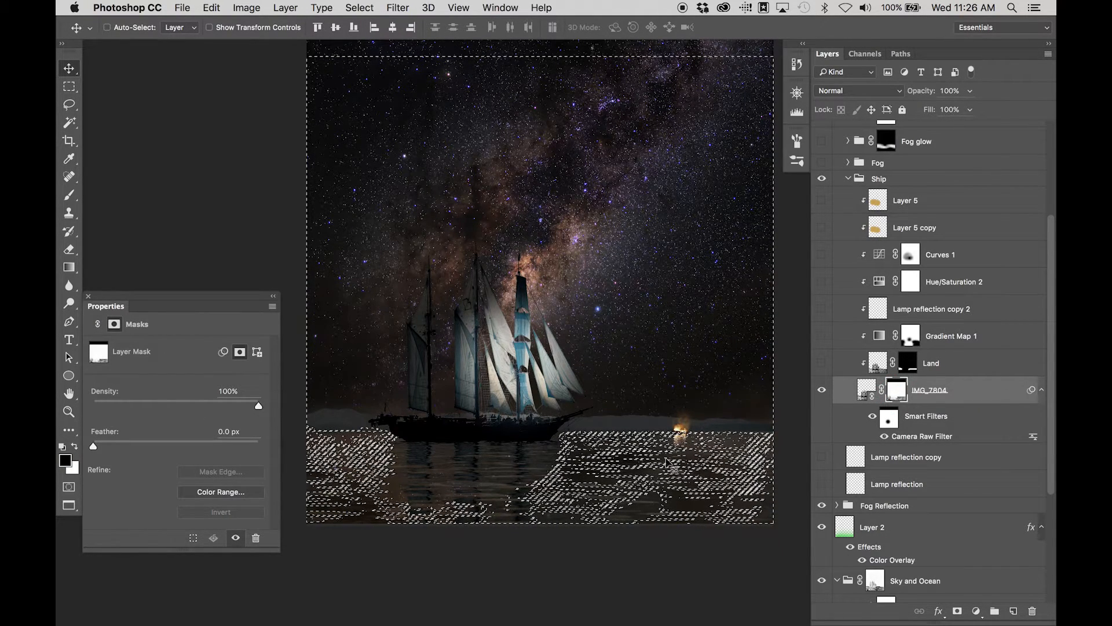
key(super+d)
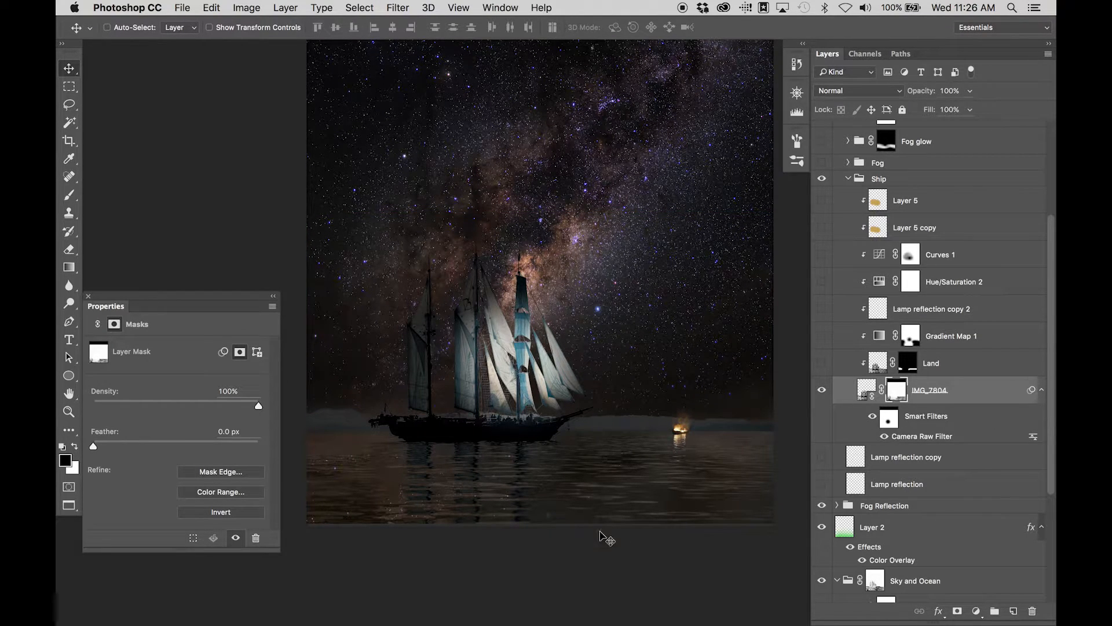
Open the Milky Way sky smart object, compare it with both Brightness/Contrast adjustments off and on, and close it
super+click(620, 240)
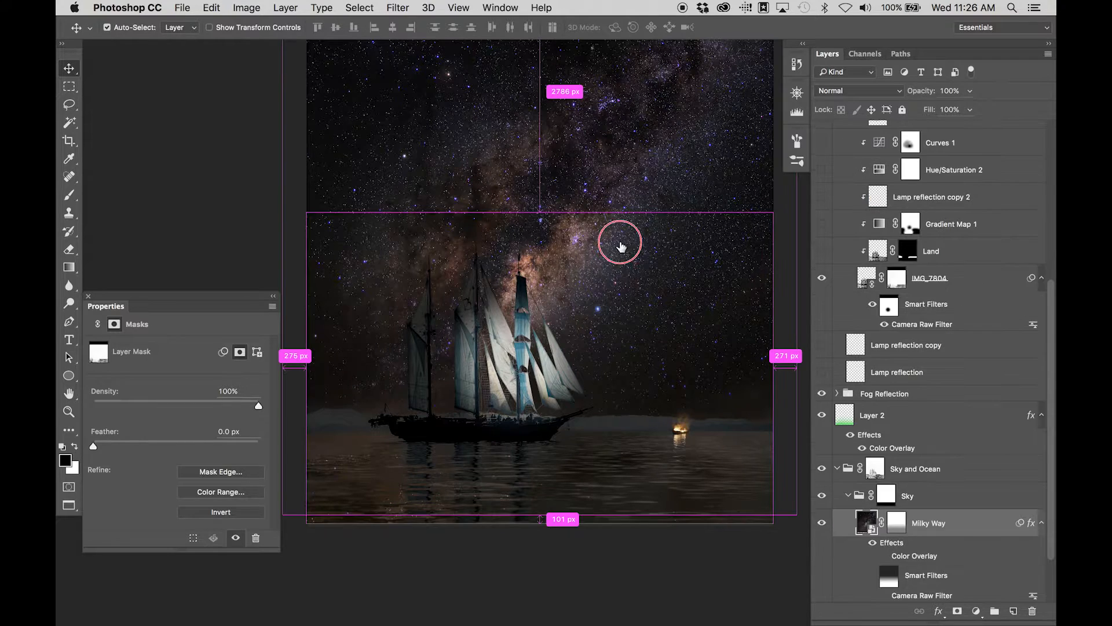
drag(611, 193, 646, 287)
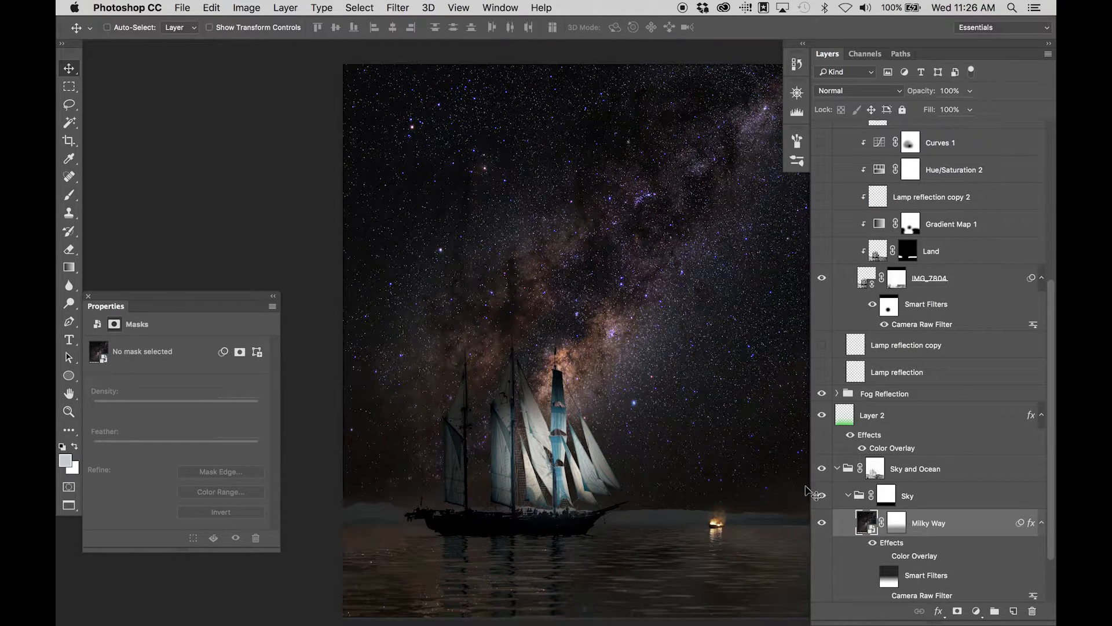
click(873, 530)
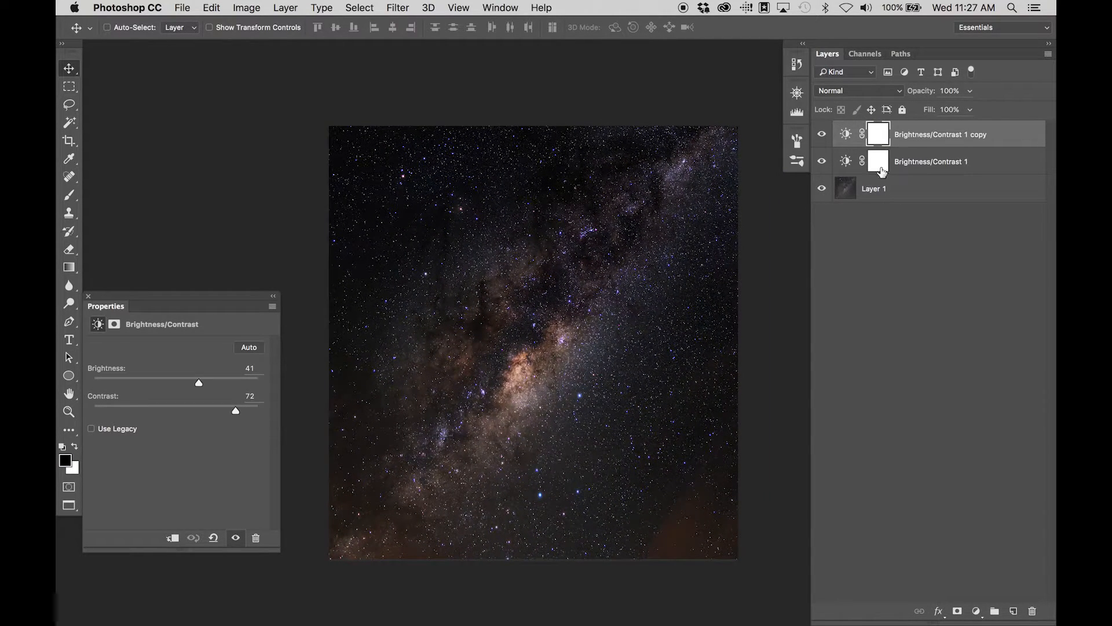
click(821, 164)
click(821, 135)
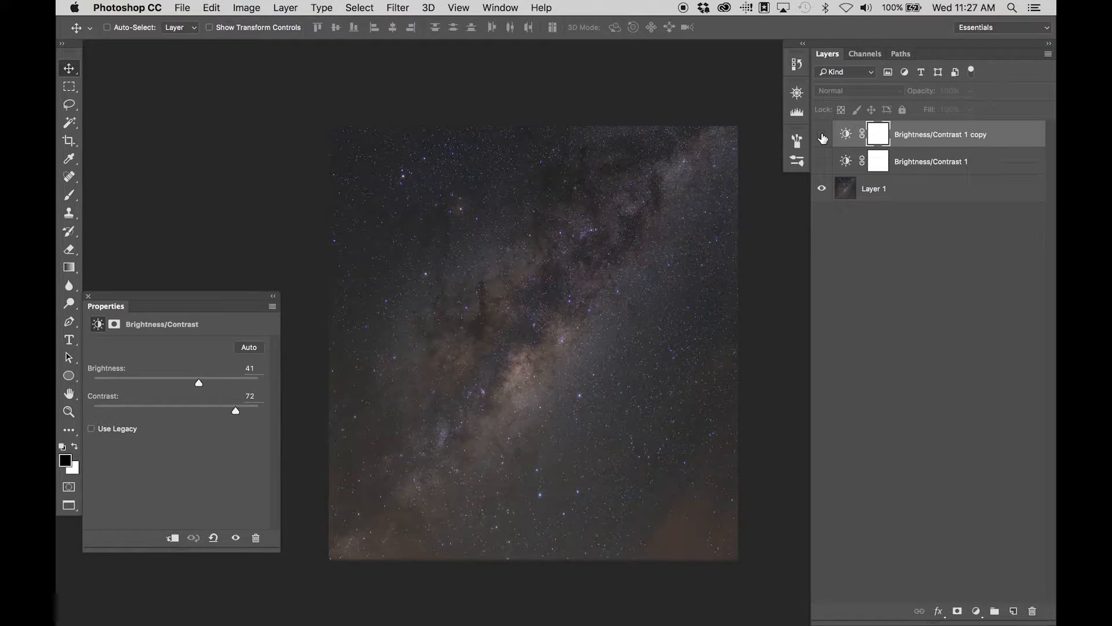
click(821, 135)
click(821, 161)
key(super+w)
click(532, 229)
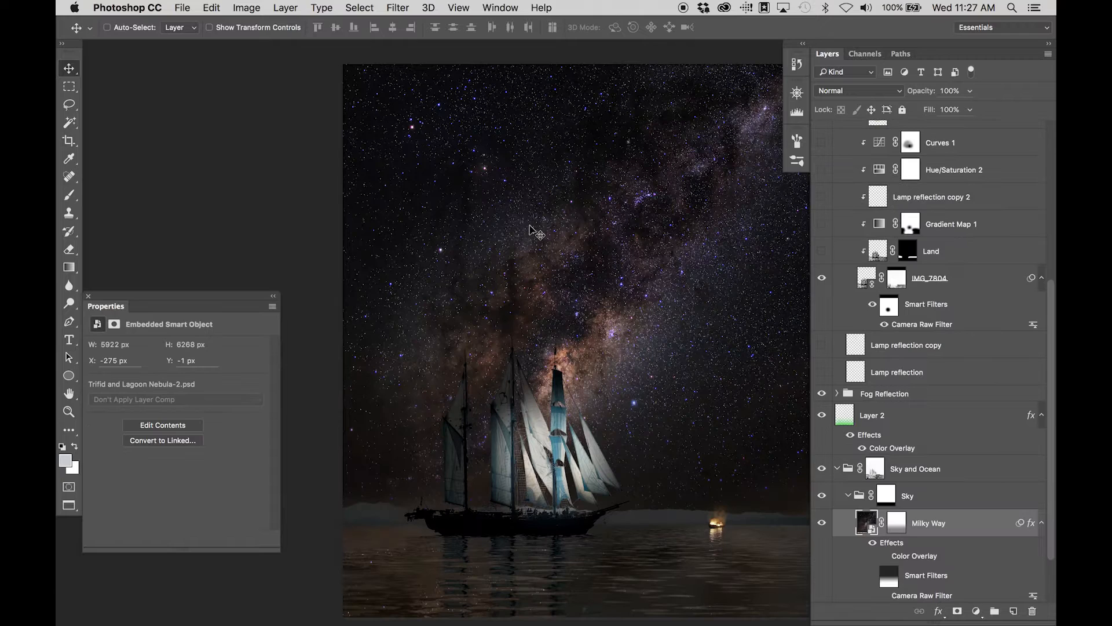
Examine the Milky Way layer in the Ocean group by comparing the water with it hidden and shown, and check its effects
scroll(882, 453, down, 3)
drag(884, 453, 858, 542)
scroll(881, 542, down, 3)
click(861, 453)
click(822, 456)
click(823, 456)
click(823, 457)
click(822, 456)
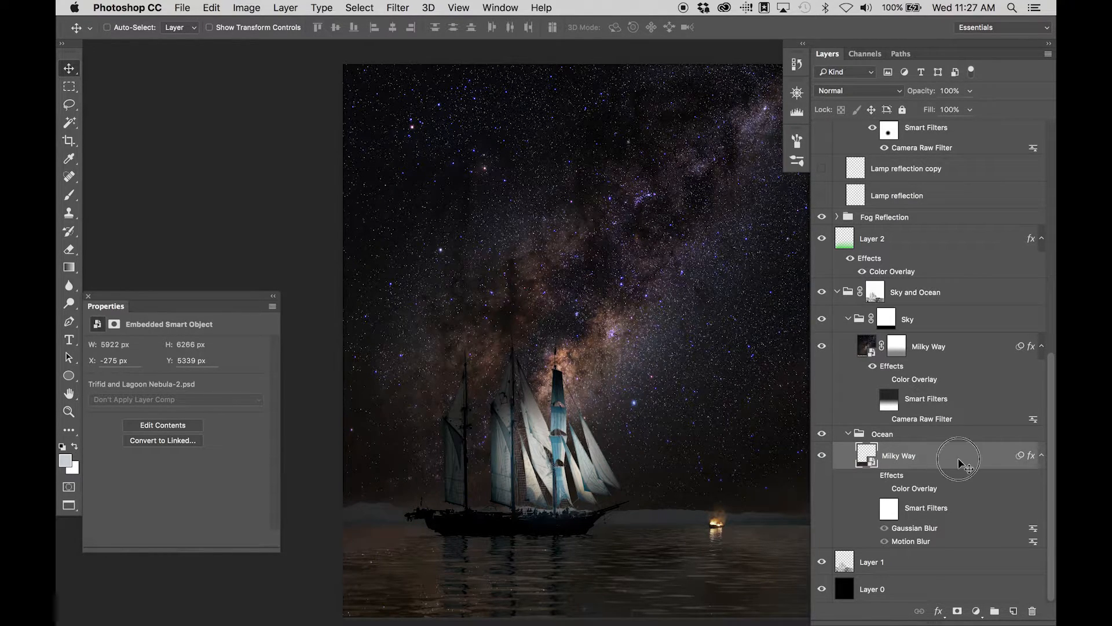
click(873, 476)
Inspect Layer 2 with its colour overlay, then expand the Fog Reflection group and compare the water with its Fog layer hidden and shown
scroll(887, 498, up, 5)
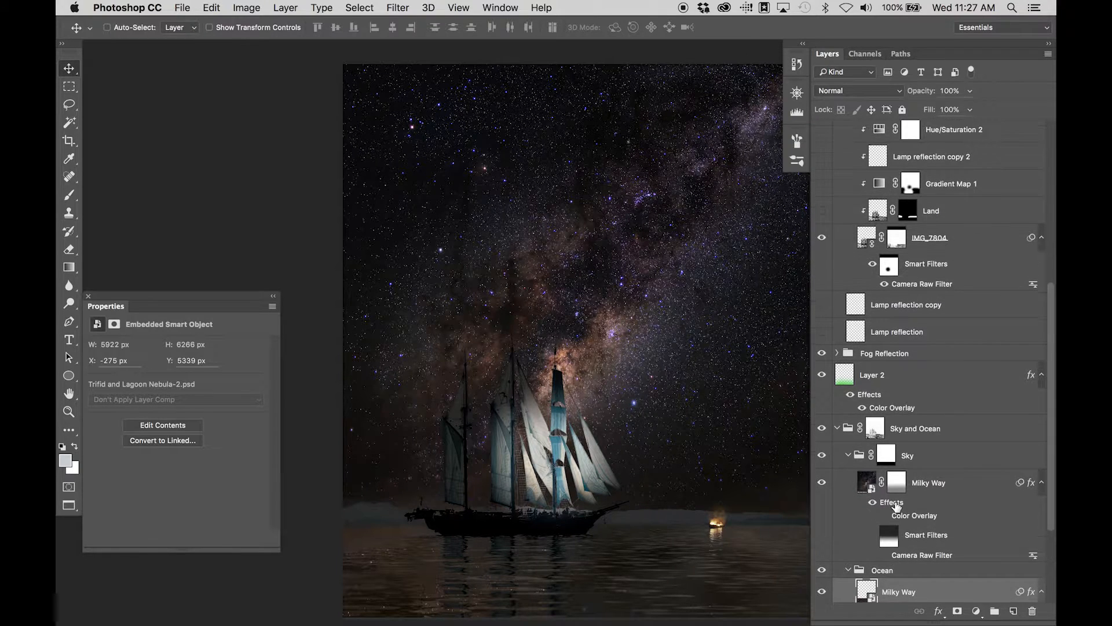
click(892, 407)
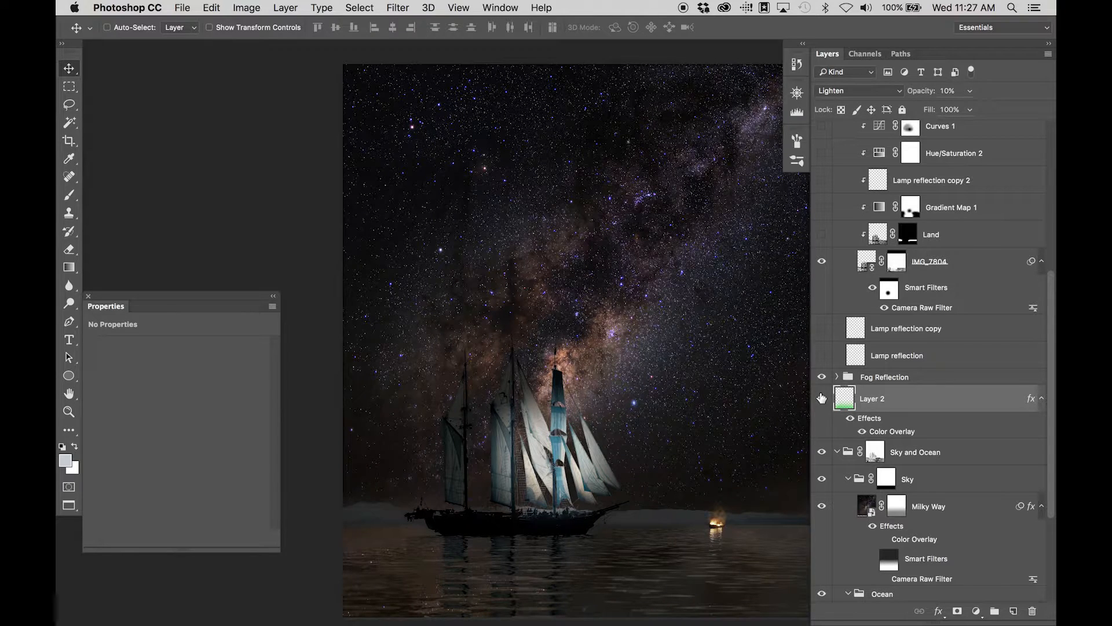
scroll(851, 425, up, 2)
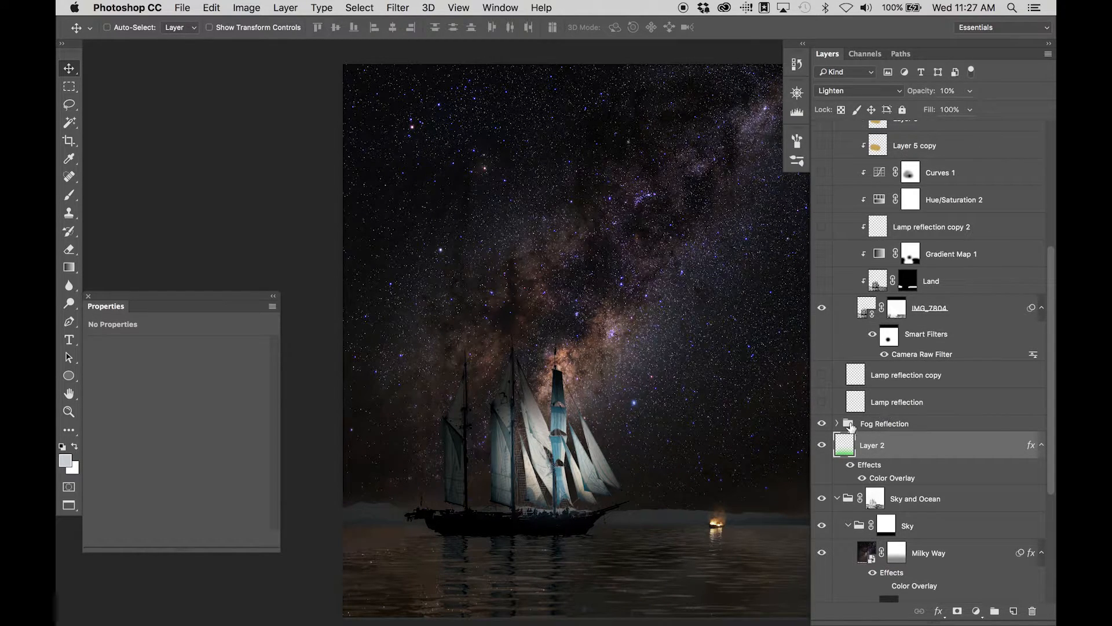
click(837, 423)
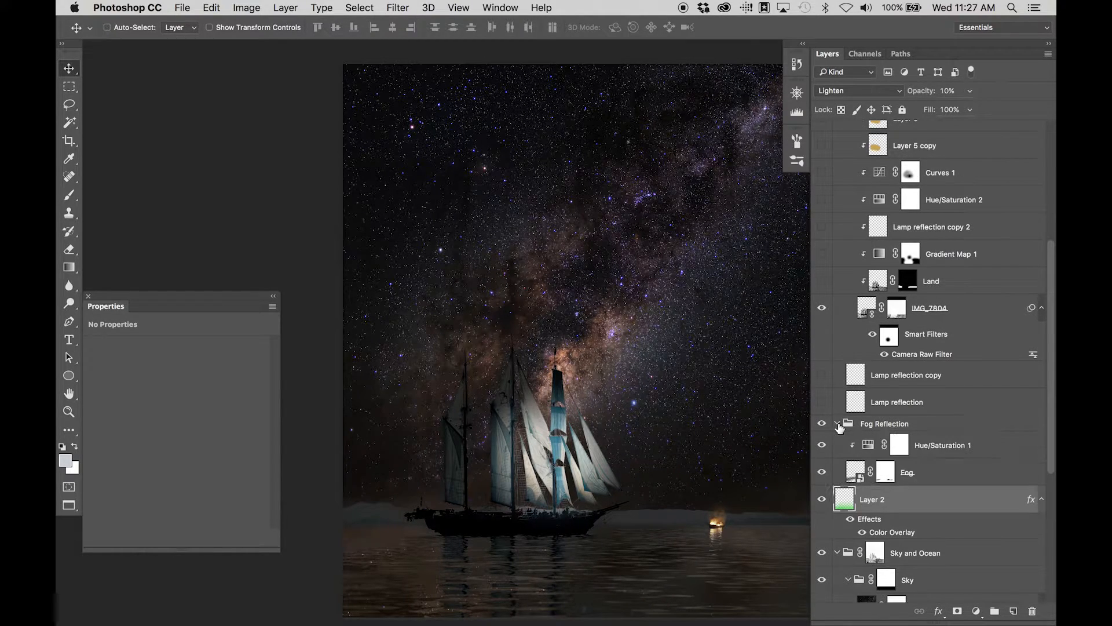
click(822, 472)
click(822, 473)
click(822, 472)
click(822, 472)
Show the Land layer clipped to IMG_7804 in the Ship group, comparing the shoreline with and without it
scroll(874, 457, up, 3)
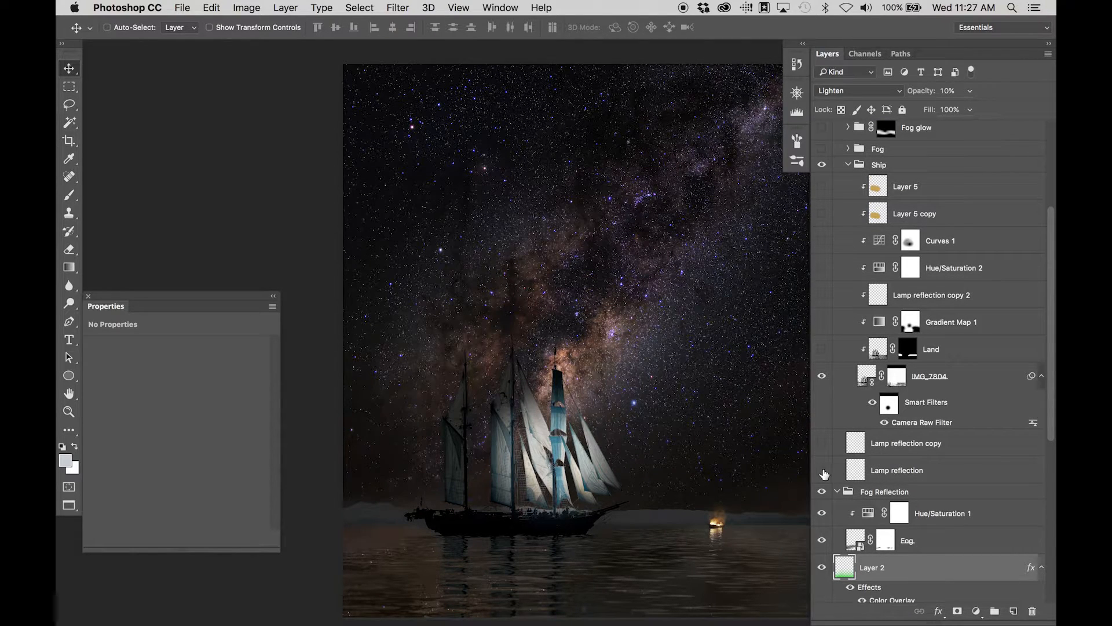
scroll(842, 436, up, 4)
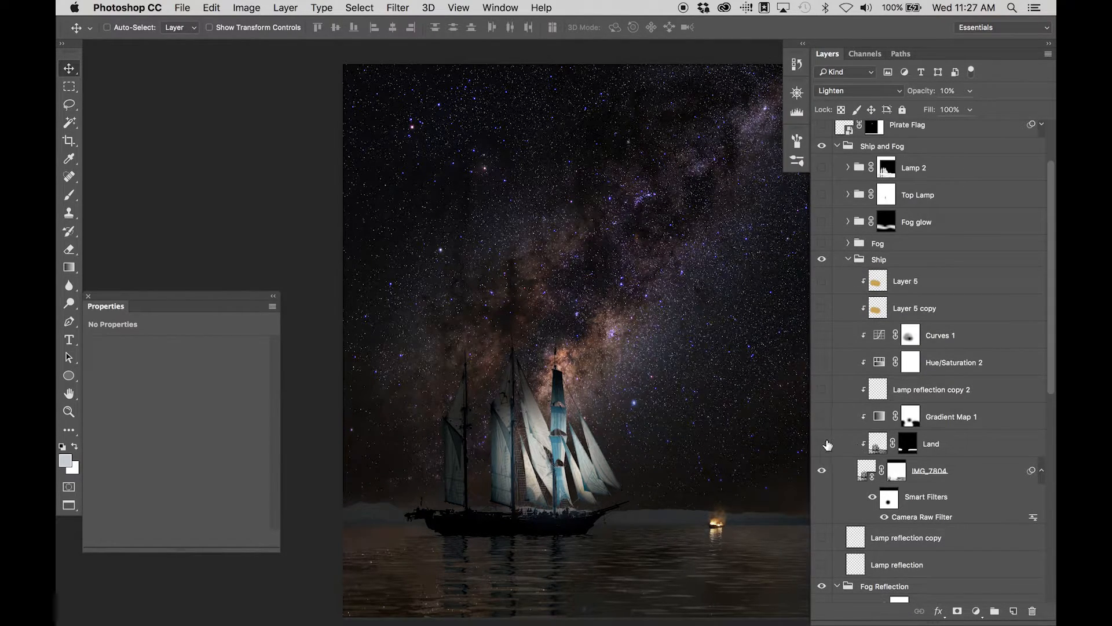
click(822, 445)
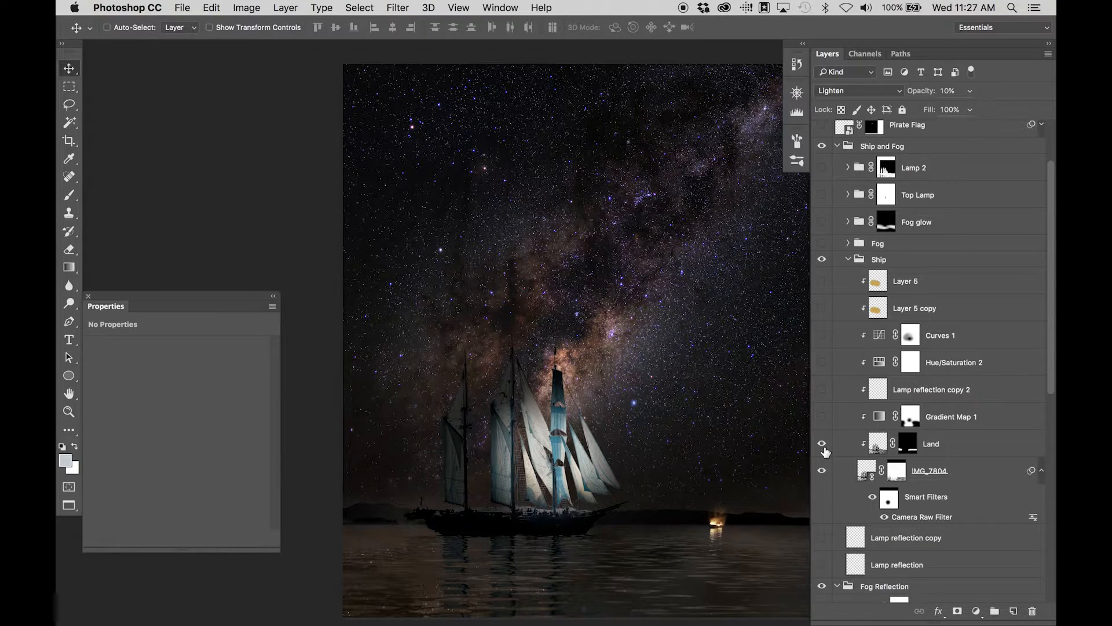
click(822, 445)
click(822, 444)
Show the Gradient Map 1 adjustment on the ship and review its gold-to-black gradient and its clipping to the layer below
click(822, 418)
click(822, 418)
click(822, 417)
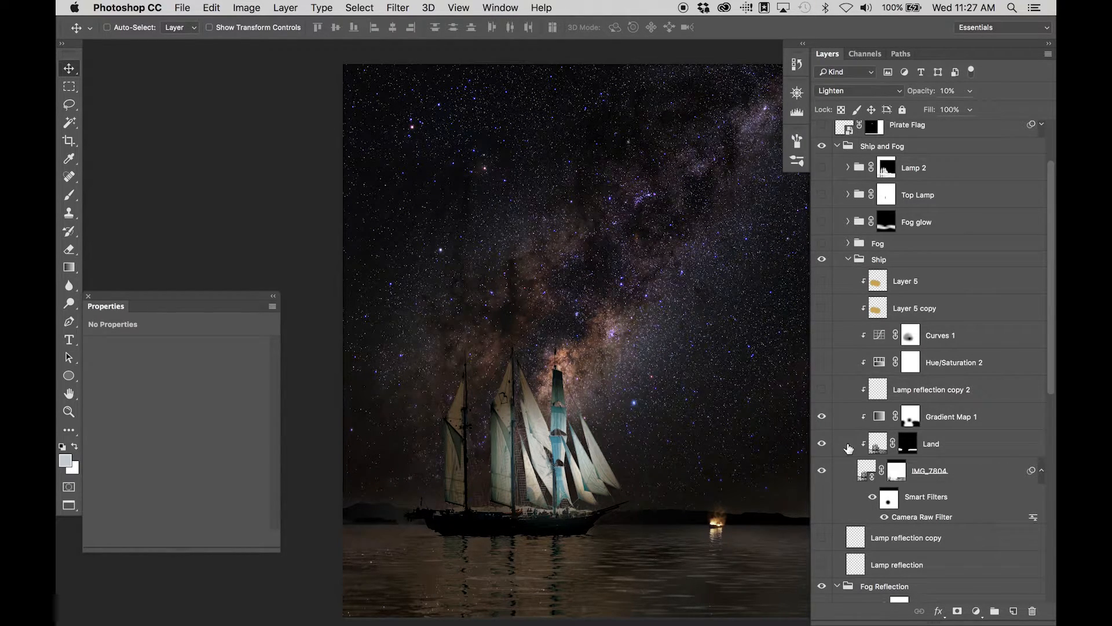
click(881, 424)
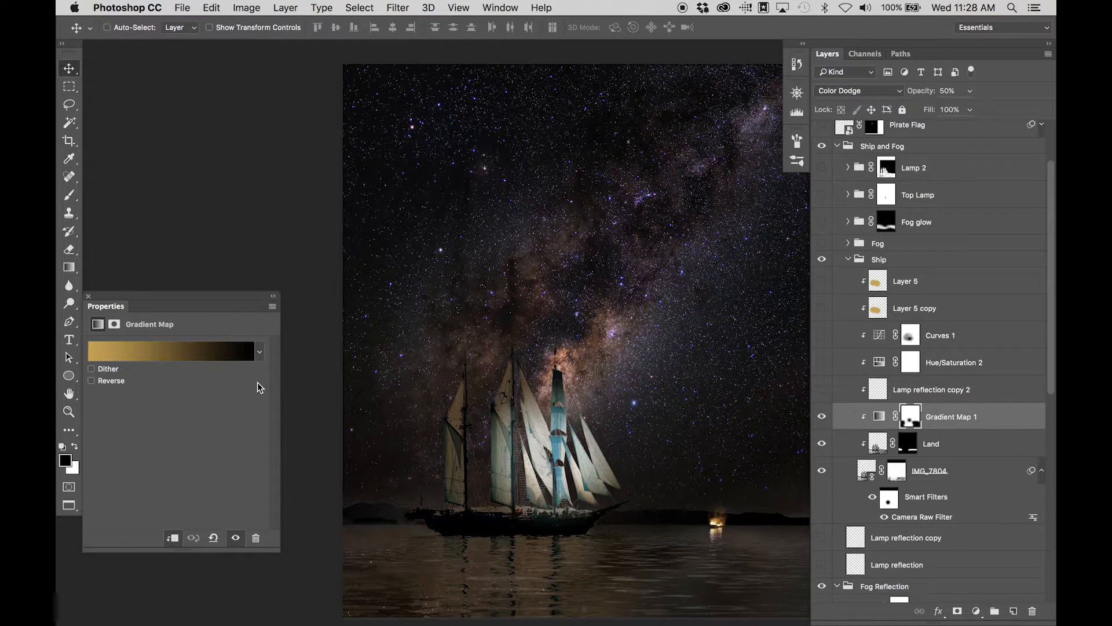
alt+click(861, 443)
Show Lamp reflection copy 2 and Hue/Saturation 2 in the Ship group, and open the Hue/Saturation 2 settings
click(821, 390)
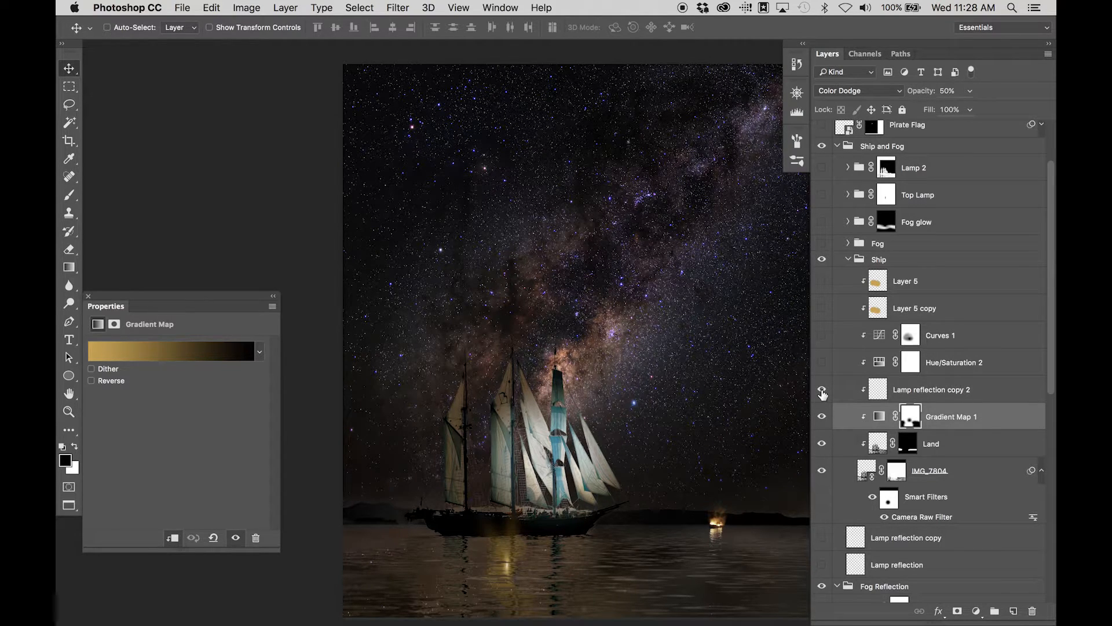
click(821, 363)
click(822, 367)
click(822, 367)
click(878, 363)
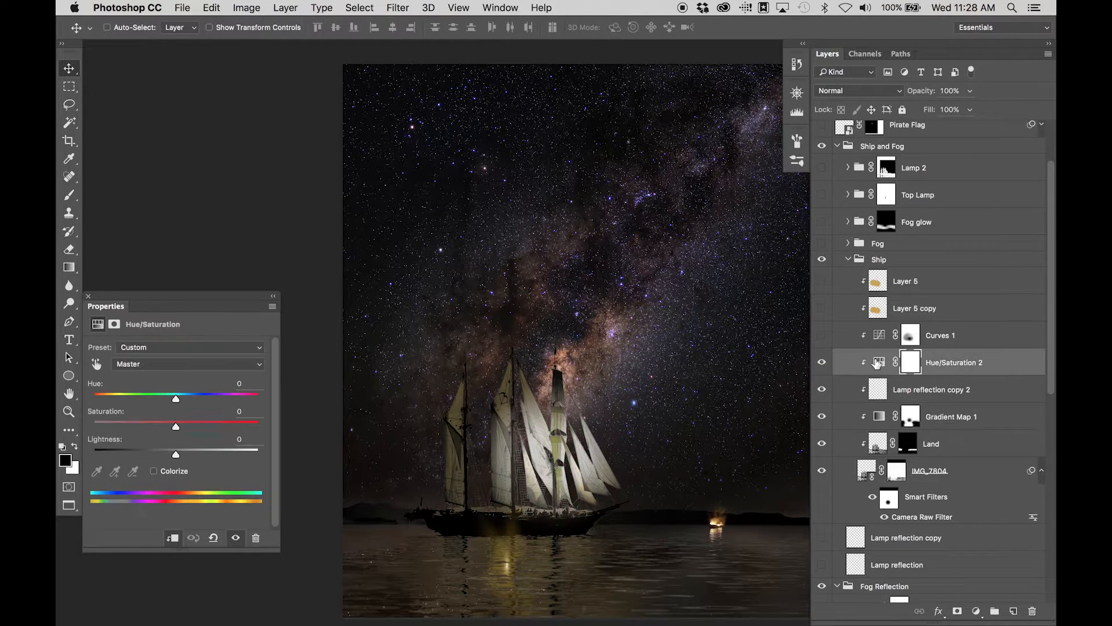
Review the Reds range of Hue/Saturation 2, and show Curves 1 on the ship, comparing the image with and without it
click(231, 364)
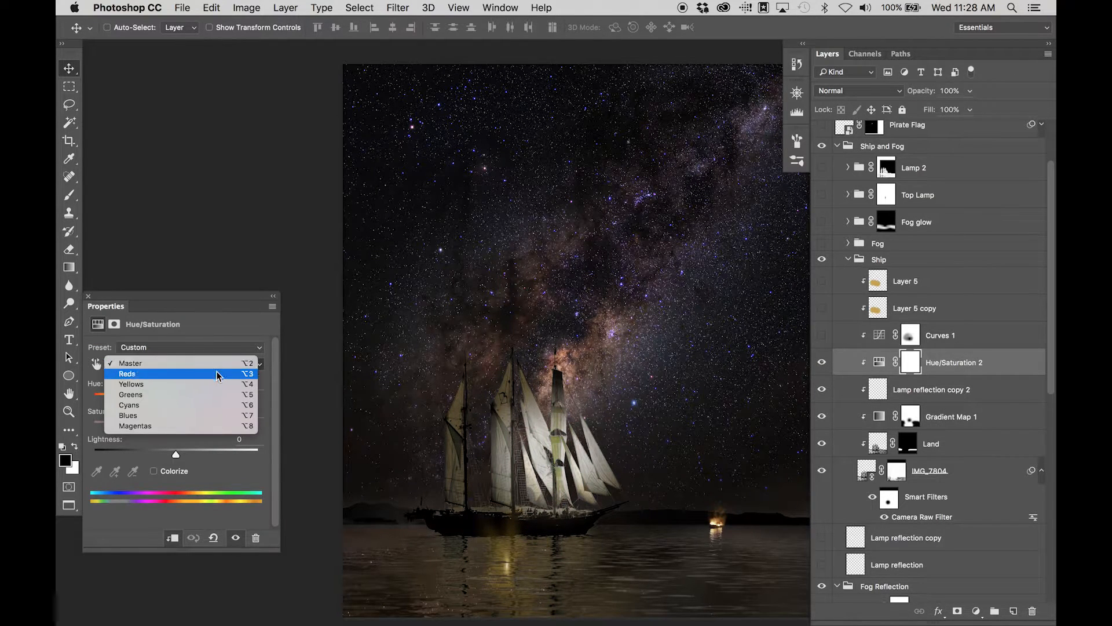
click(219, 375)
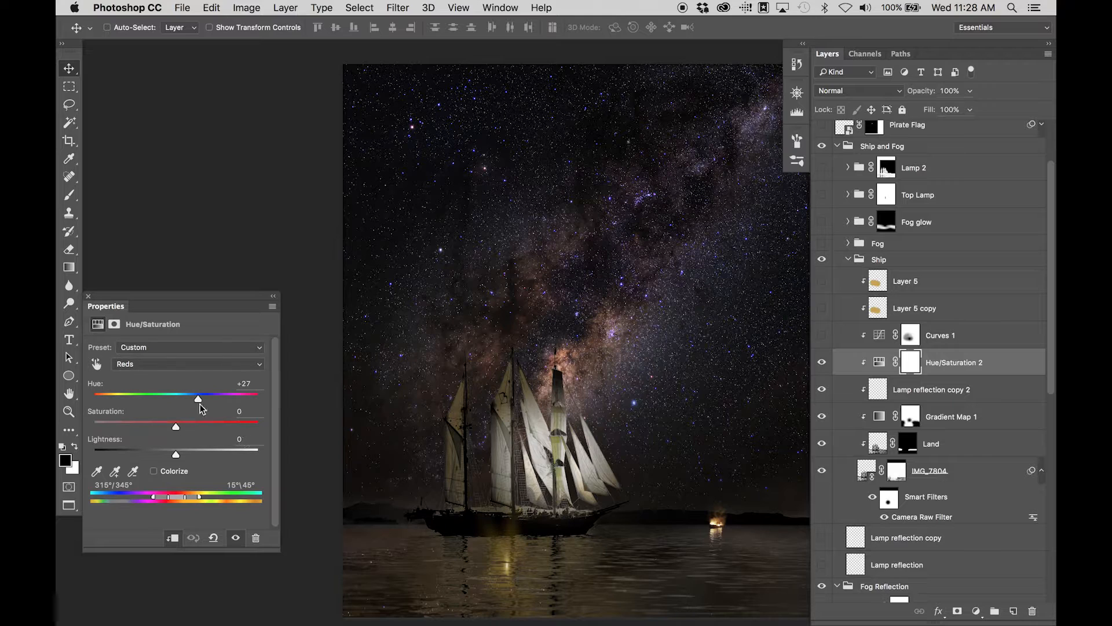
click(822, 335)
click(879, 336)
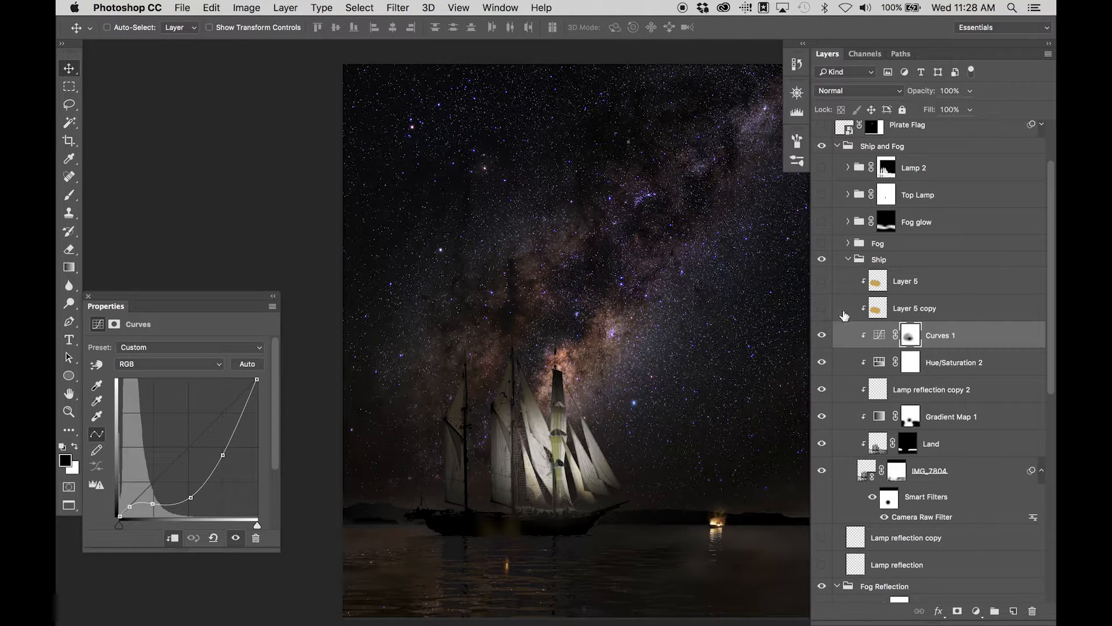
click(822, 336)
click(822, 336)
Show Layer 5 and Layer 5 copy in the Ship group, and select Layer 5 to check its blending settings
click(822, 281)
click(898, 282)
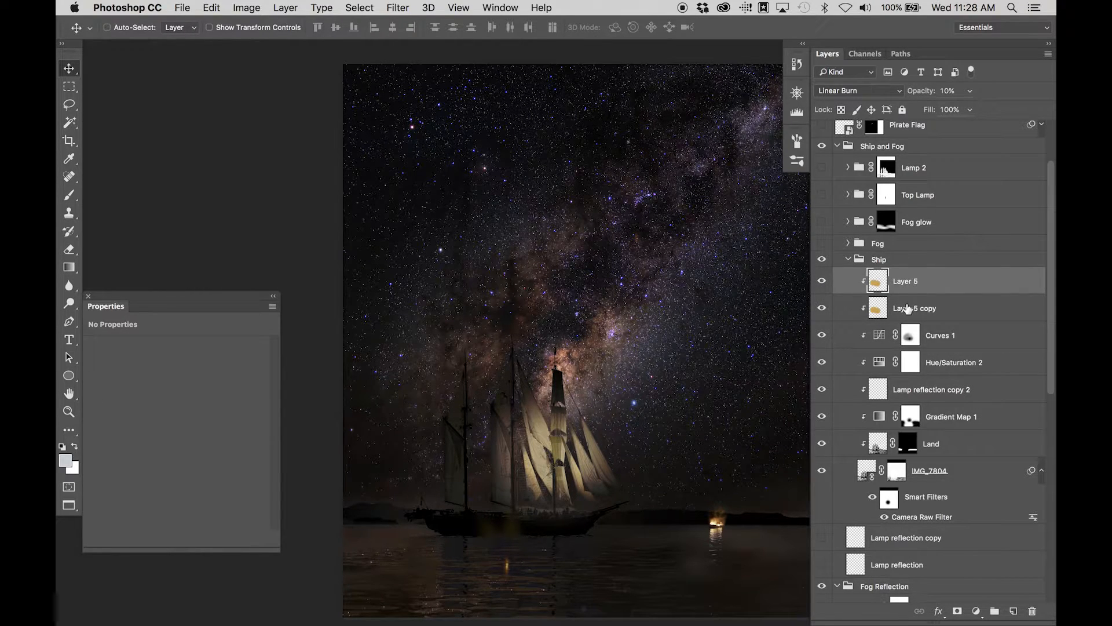
Collapse the Ship group and show the Lamp reflection and Lamp reflection copy layers on the water
scroll(902, 297, up, 3)
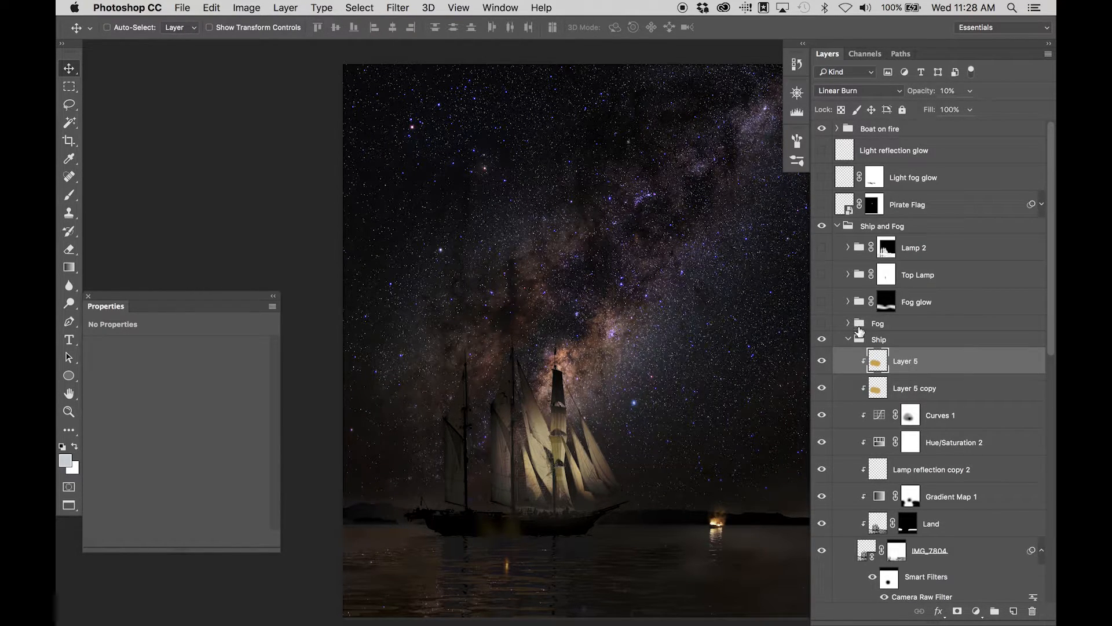
click(848, 339)
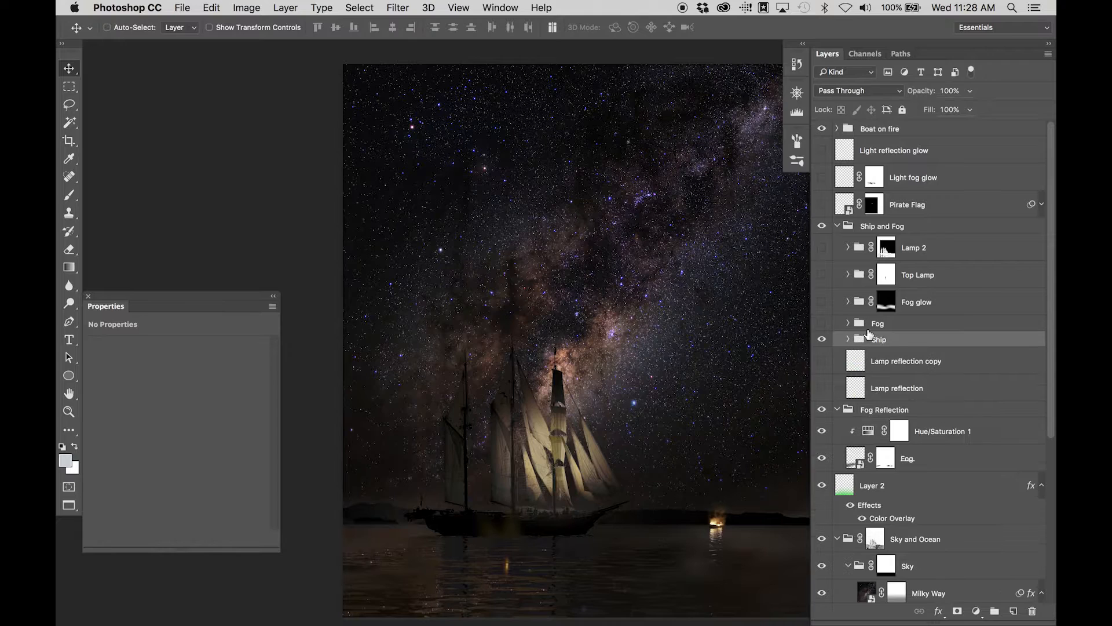
click(822, 388)
click(822, 361)
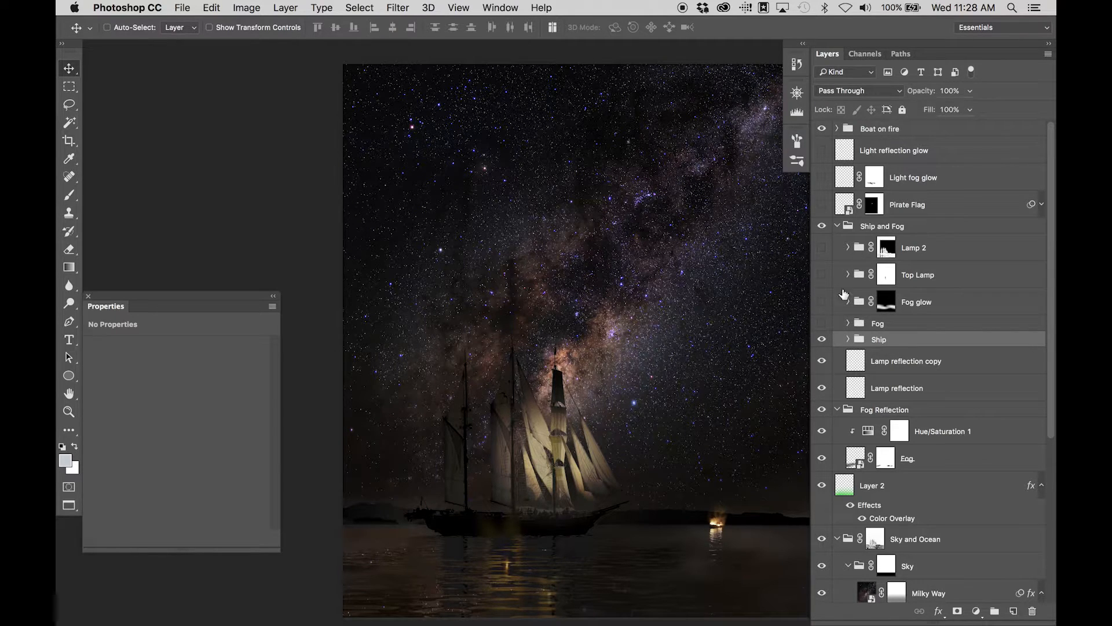
Expand the Fog group and compare the ship and horizon with it hidden and shown, leaving the group visible
click(848, 323)
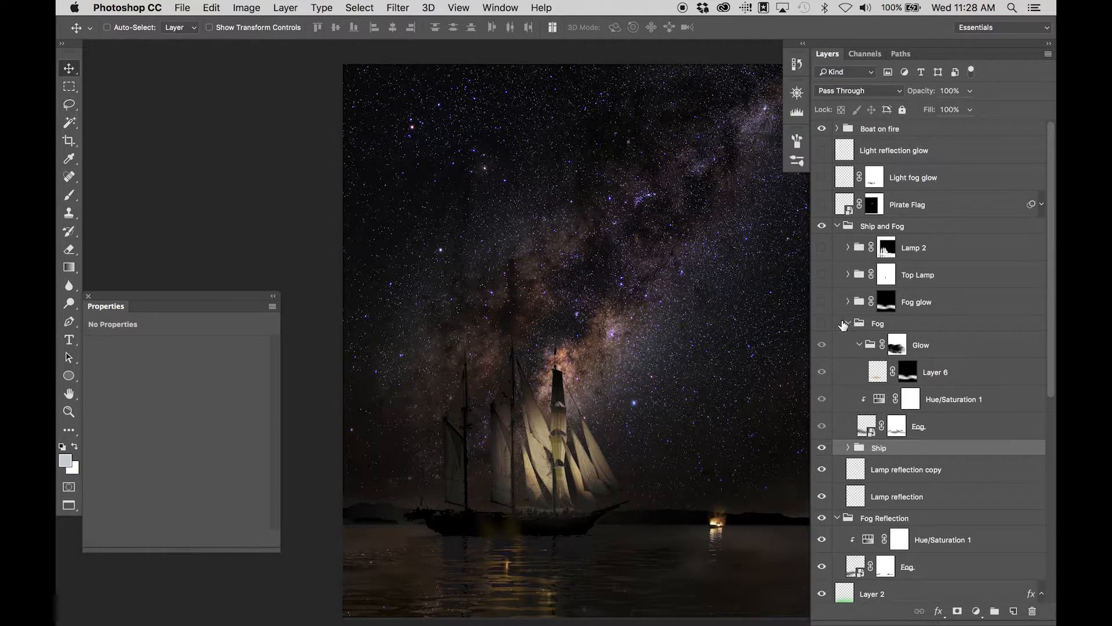
click(822, 325)
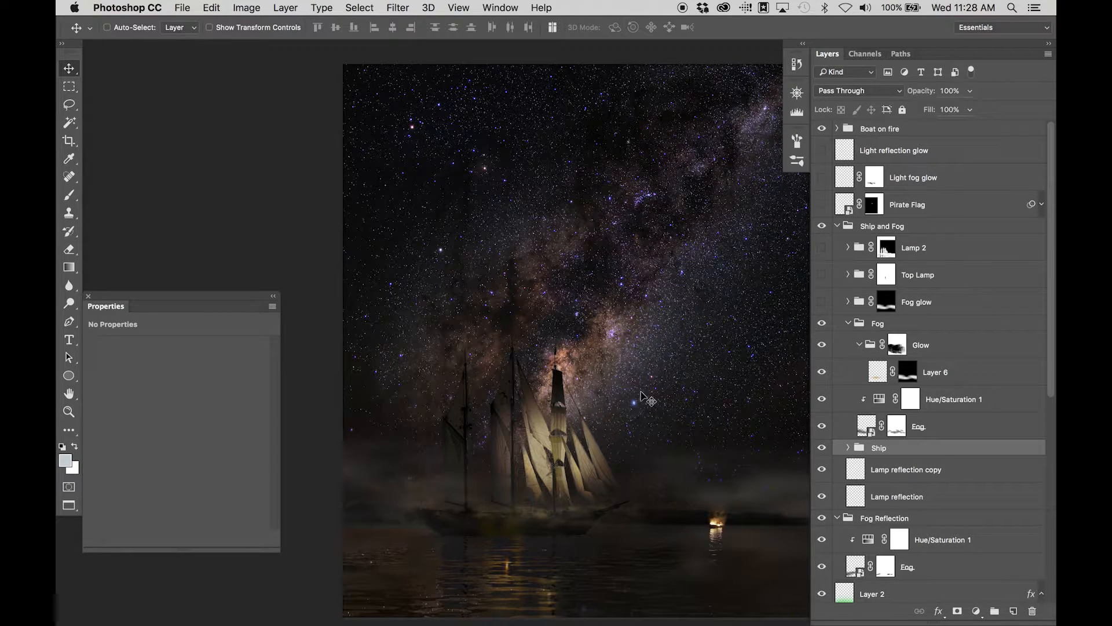
click(822, 324)
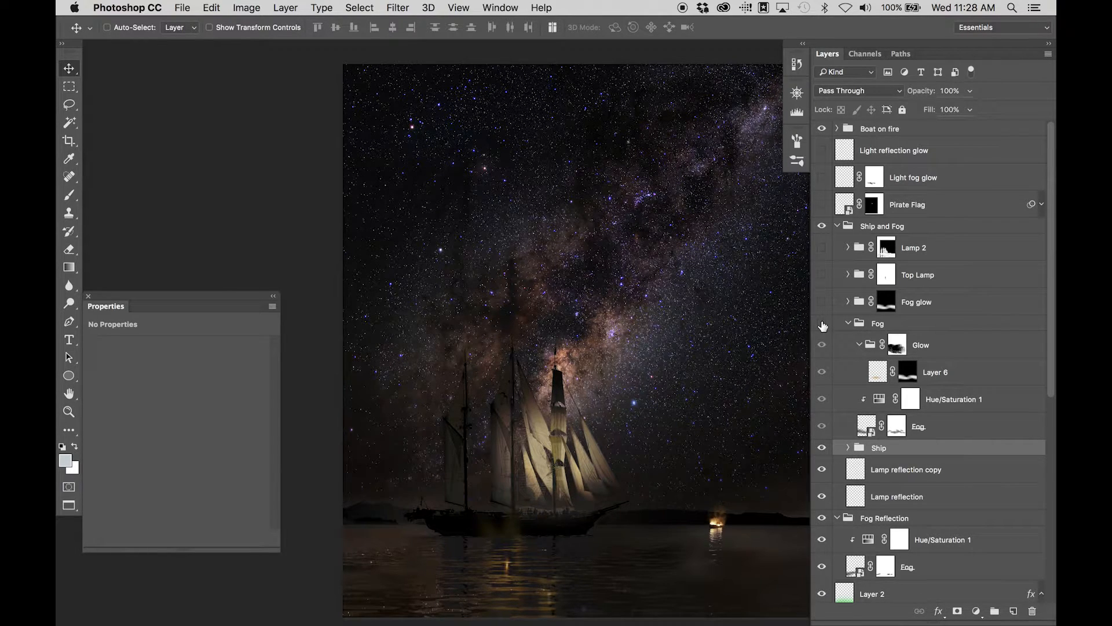
scroll(587, 416, down, 5)
scroll(588, 416, right, 3)
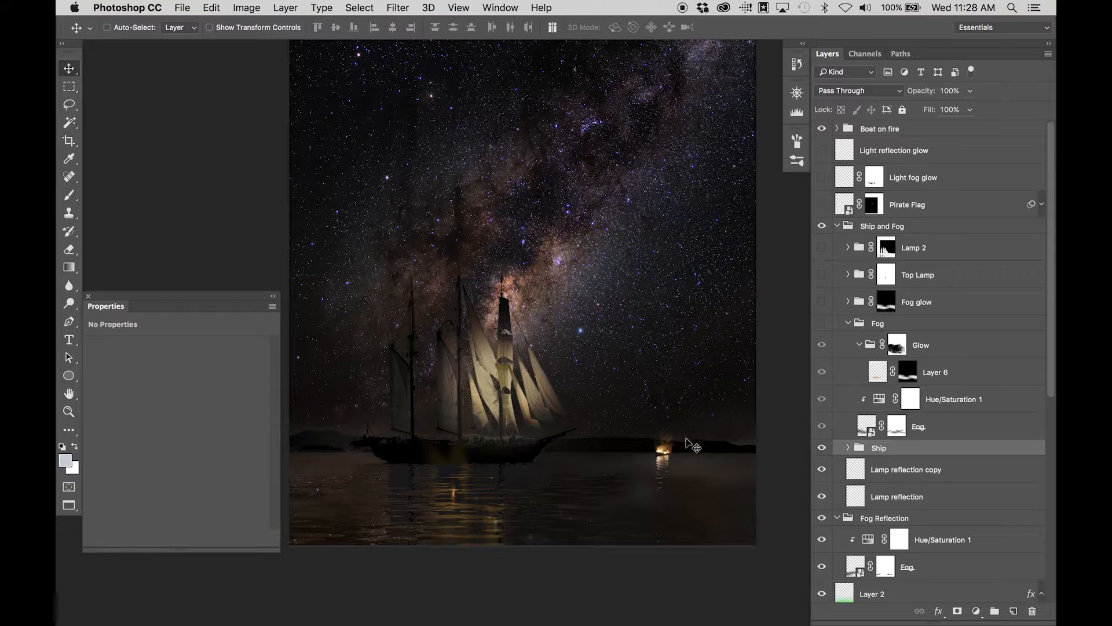
scroll(579, 448, left, 5)
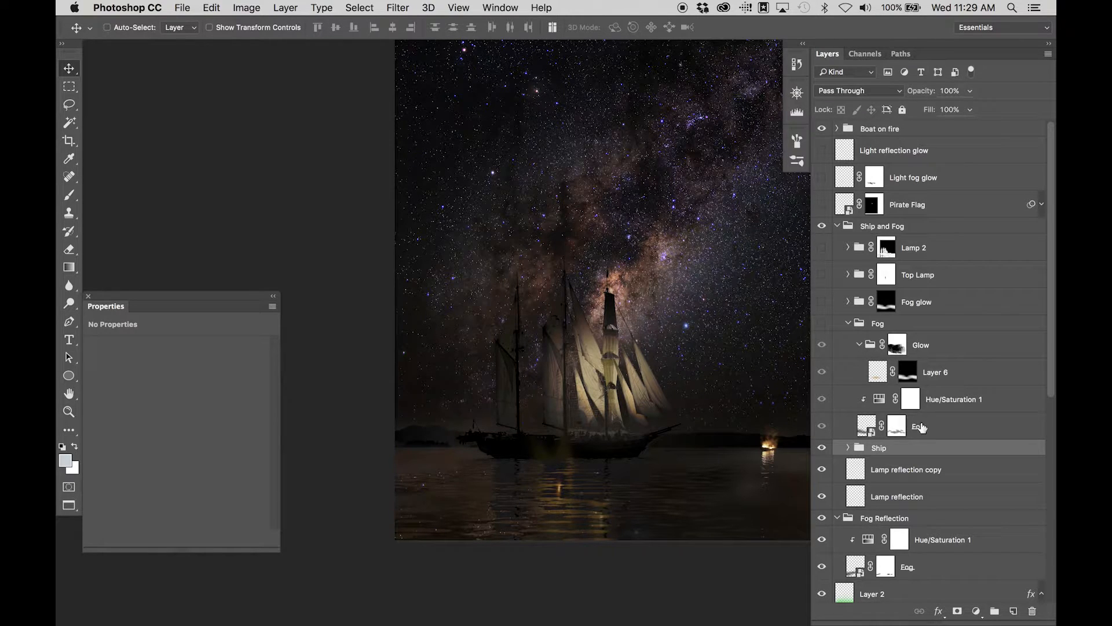
click(822, 323)
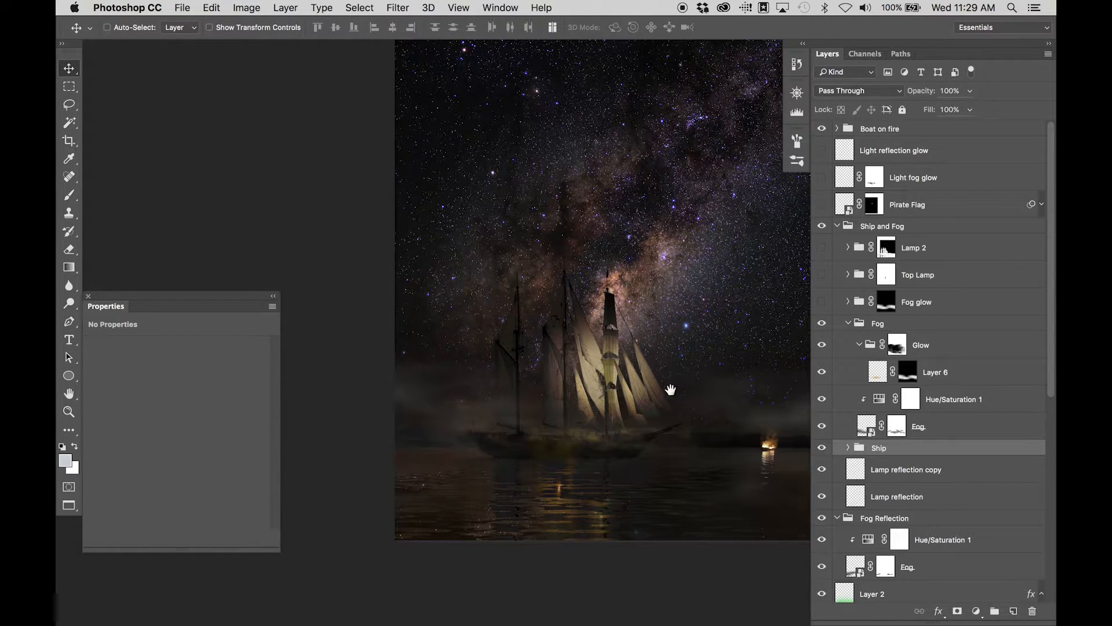
scroll(665, 389, right, 5)
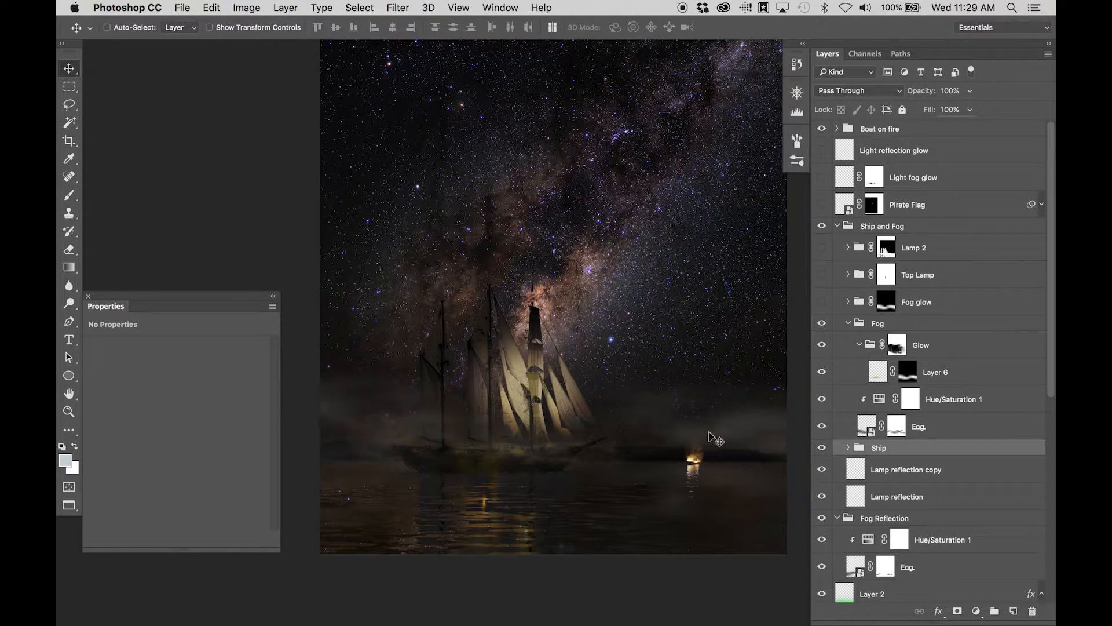
Open the contents of the Fog group's Fog smart object, expand its Fog group and select Layer 12
click(871, 432)
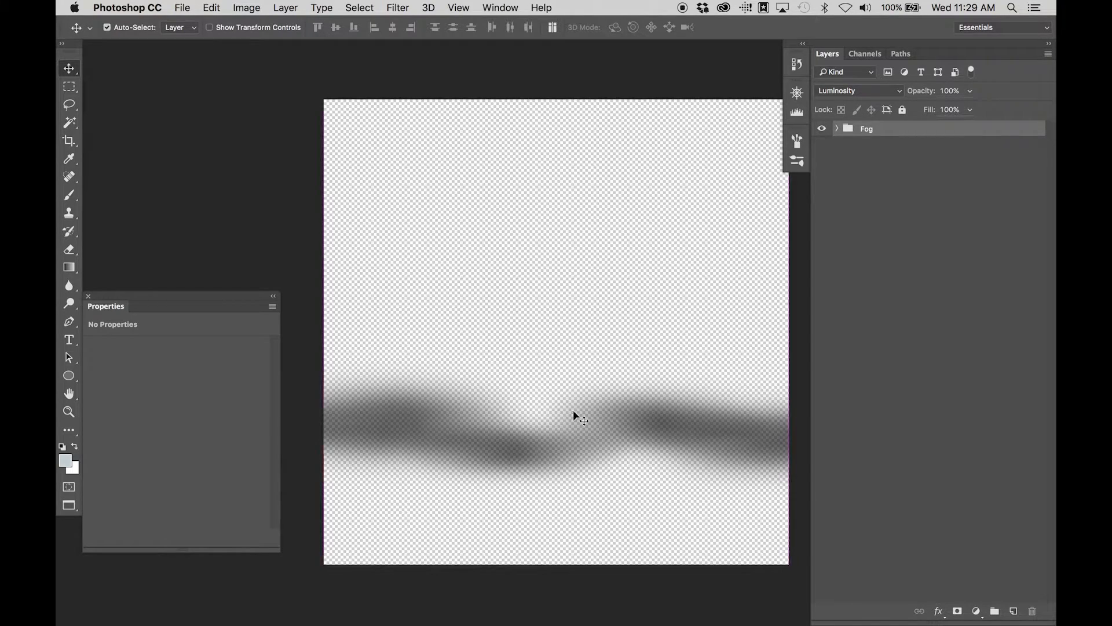
click(836, 128)
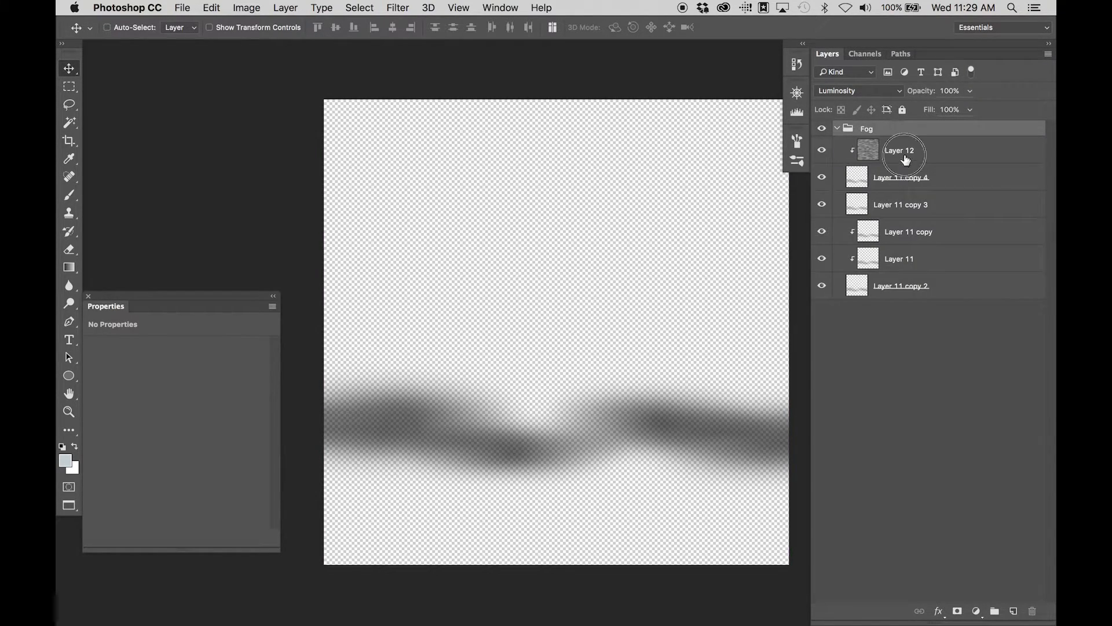
click(874, 152)
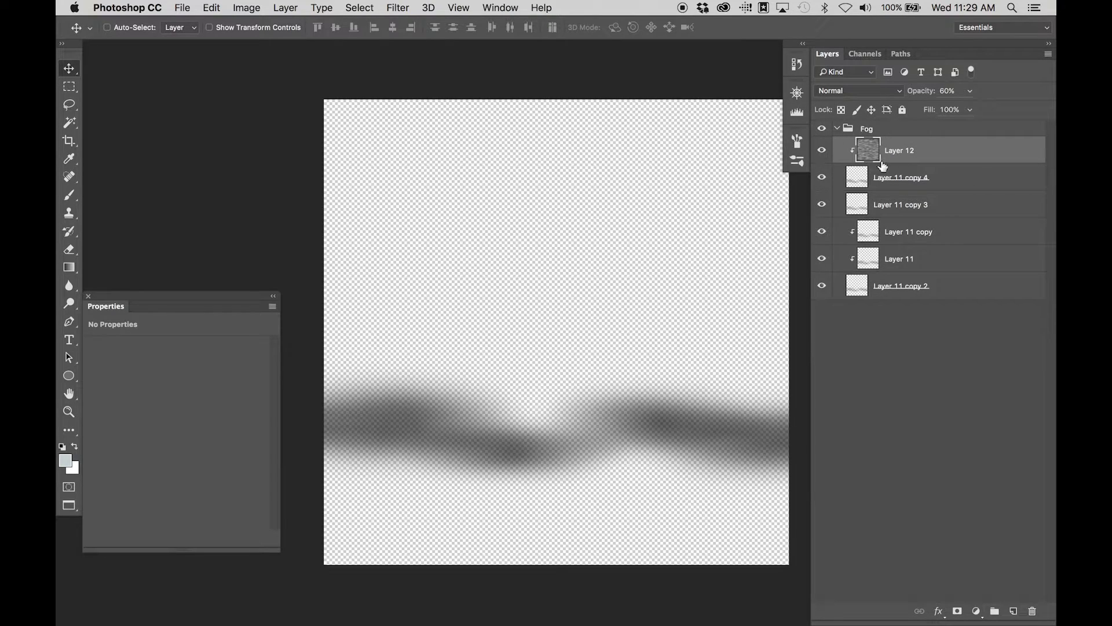
Add a new black-filled layer beneath all the fog layers and examine the fog against it up close
click(1013, 610)
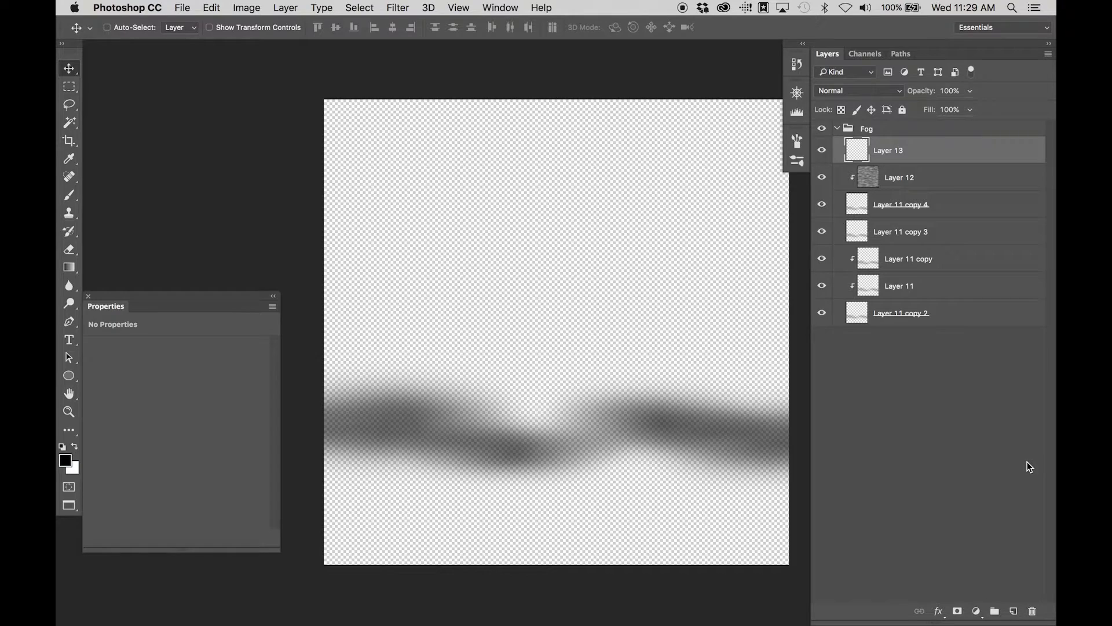
key(shift+BackSpace)
key(Return)
key(ctrl+shift+bracketleft)
key(z)
drag(628, 377, 757, 473)
drag(452, 332, 680, 352)
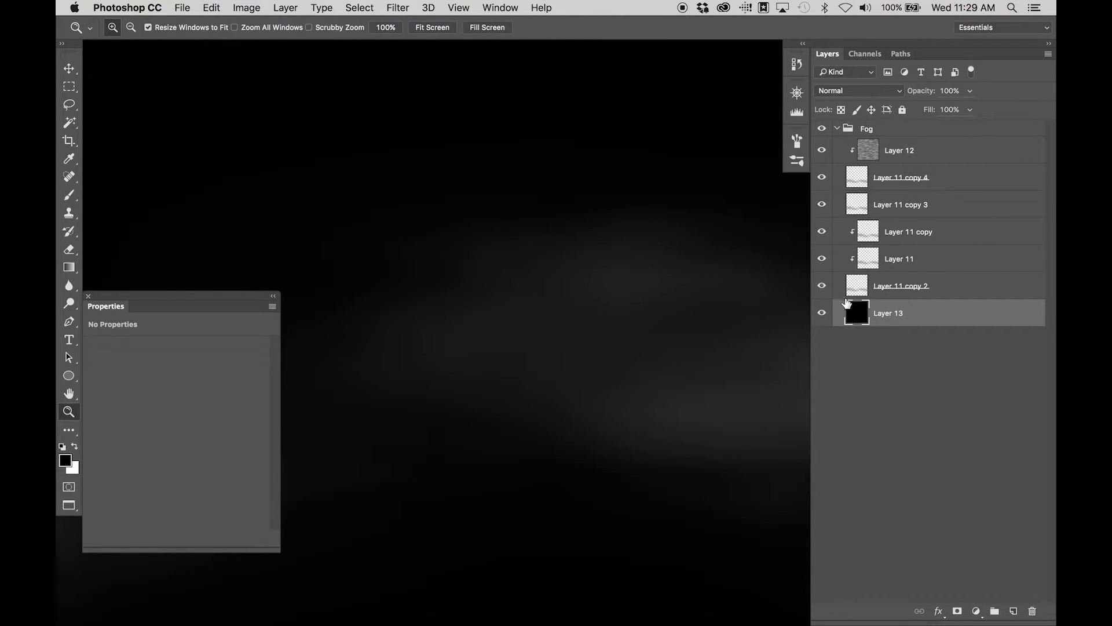
Delete the black backdrop layer and close the Fog smart object document without saving
key(BackSpace)
key(super+w)
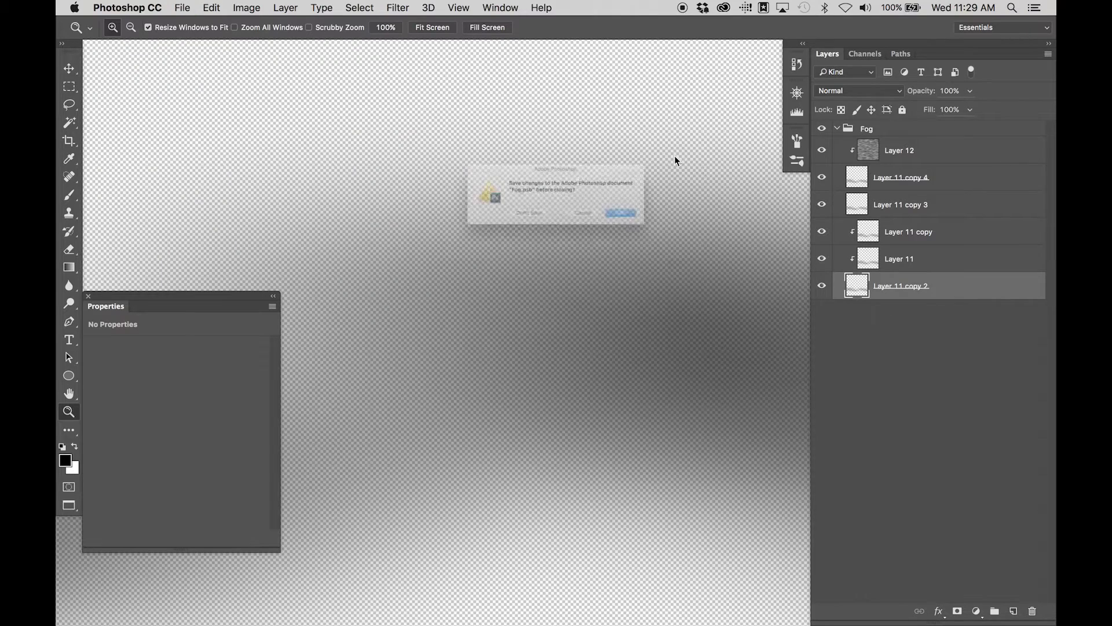
click(525, 233)
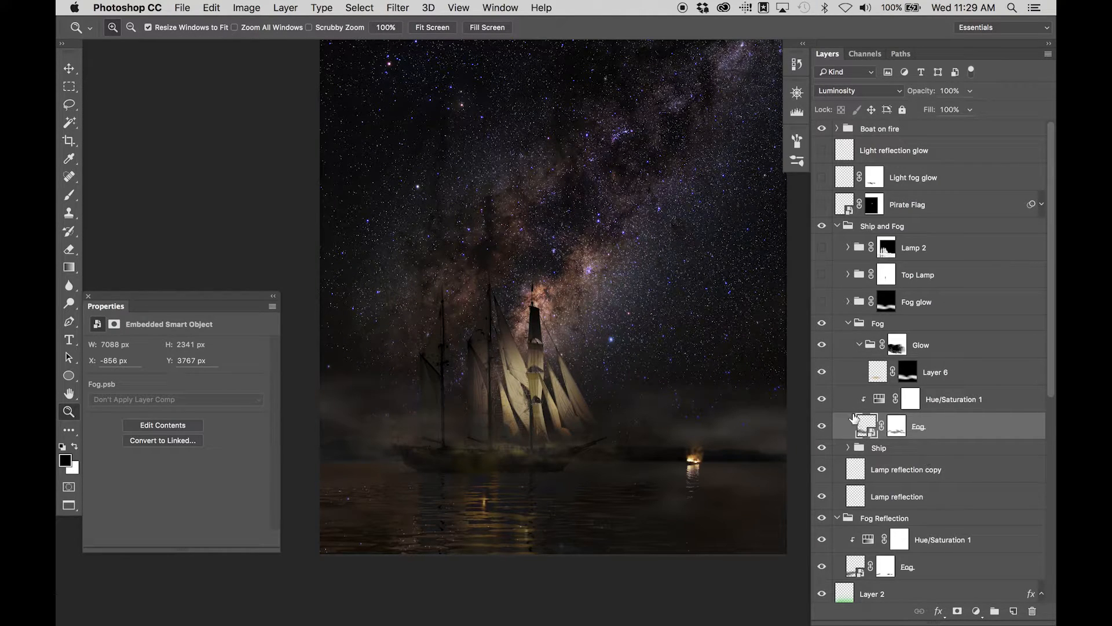
Examine Layer 6 and its mask in the Glow group, comparing the fog around the deck with the layer hidden and shown
click(822, 373)
click(822, 373)
click(908, 373)
click(877, 374)
drag(409, 386, 609, 538)
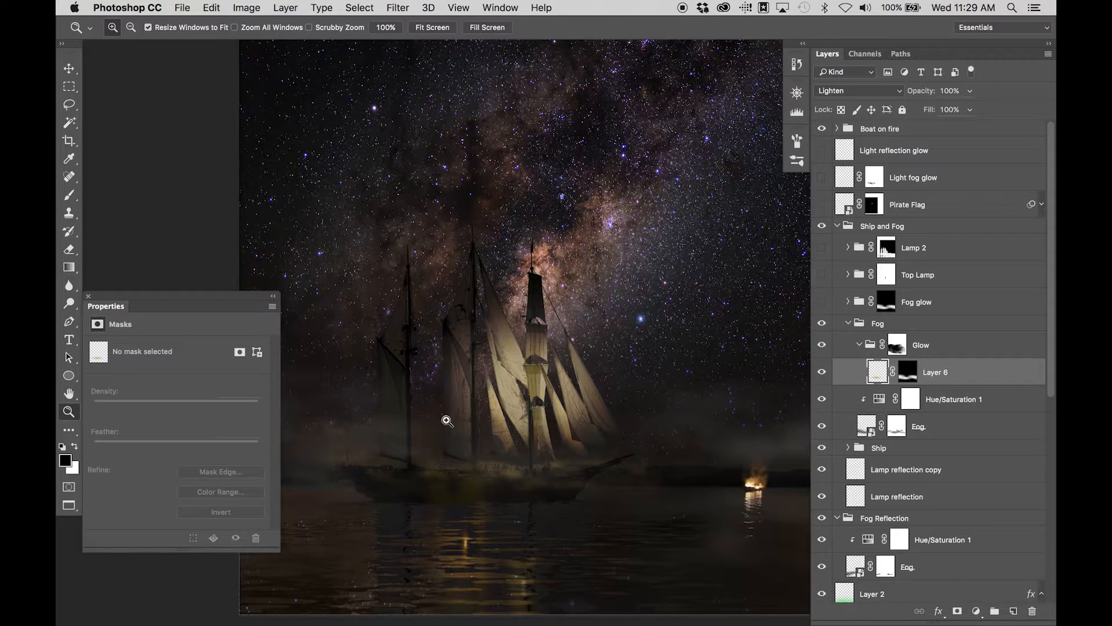
click(493, 311)
drag(494, 311, 561, 348)
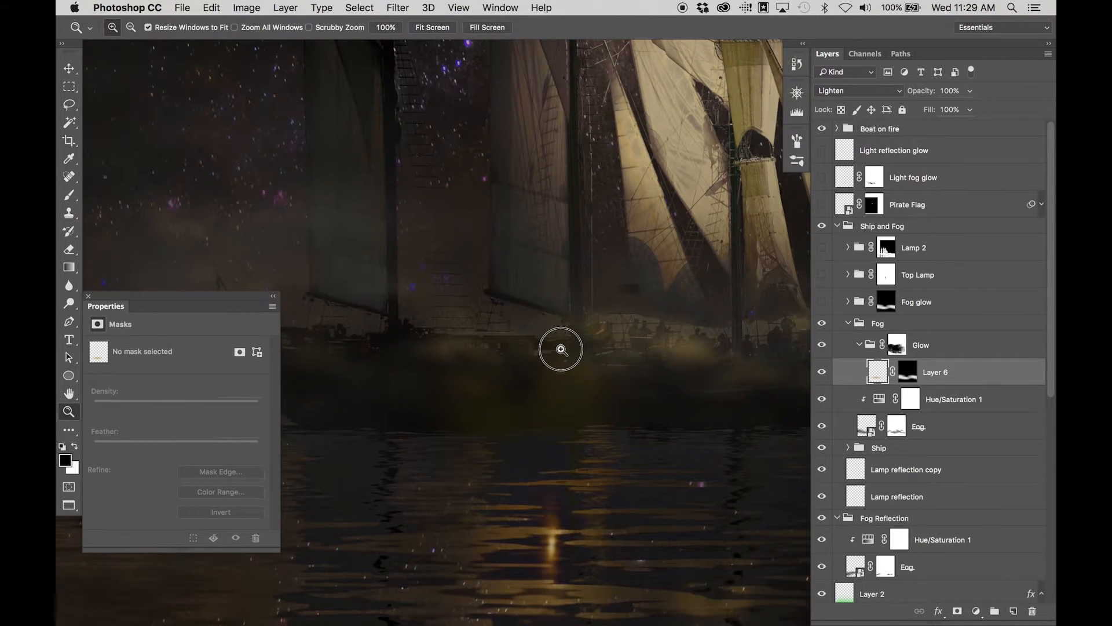
click(822, 374)
Collapse the Glow and Fog groups and show the Fog glow group around the ship
click(860, 343)
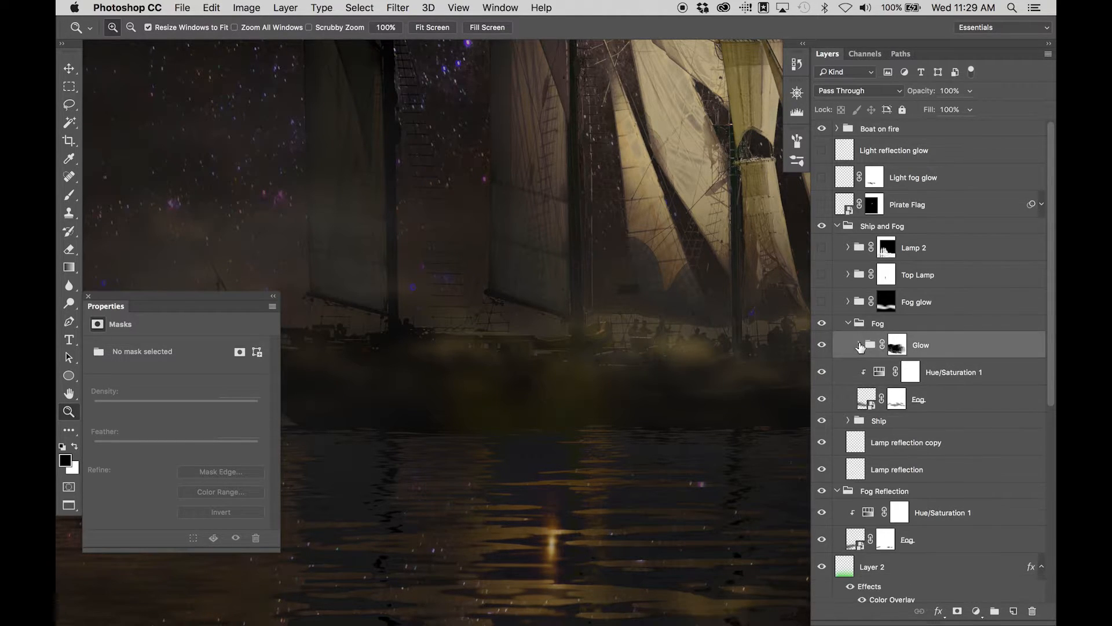
click(860, 325)
key(super+minus)
key(super+minus)
key(super+minus)
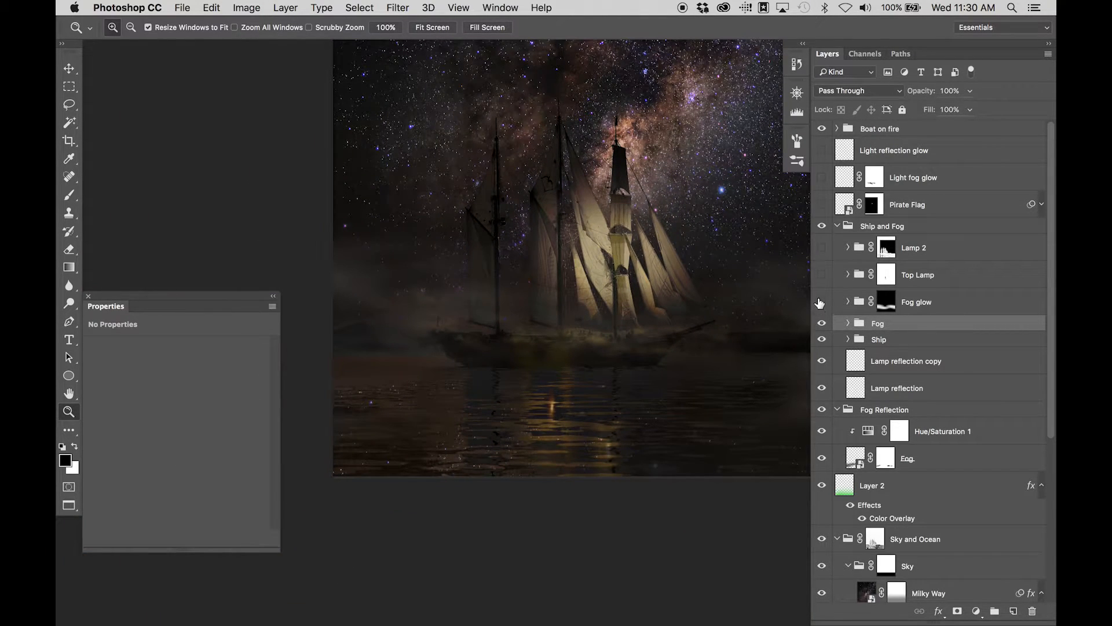
click(822, 302)
scroll(665, 299, up, 3)
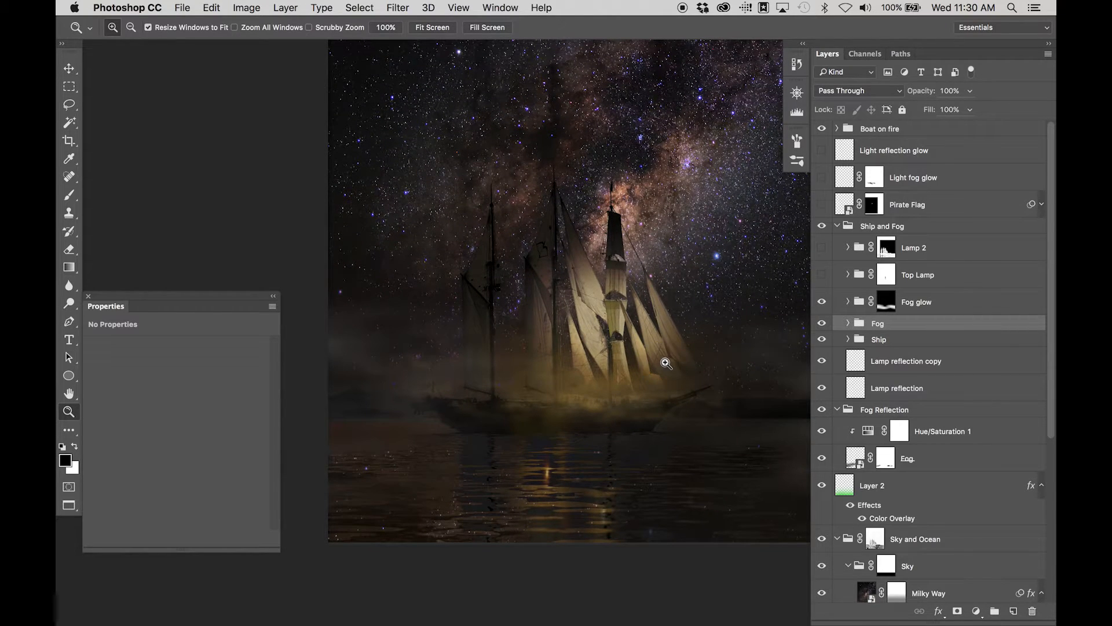
Show the Lamp 2 group and examine the glowing lamp on the ship's deck up close
click(822, 248)
click(674, 396)
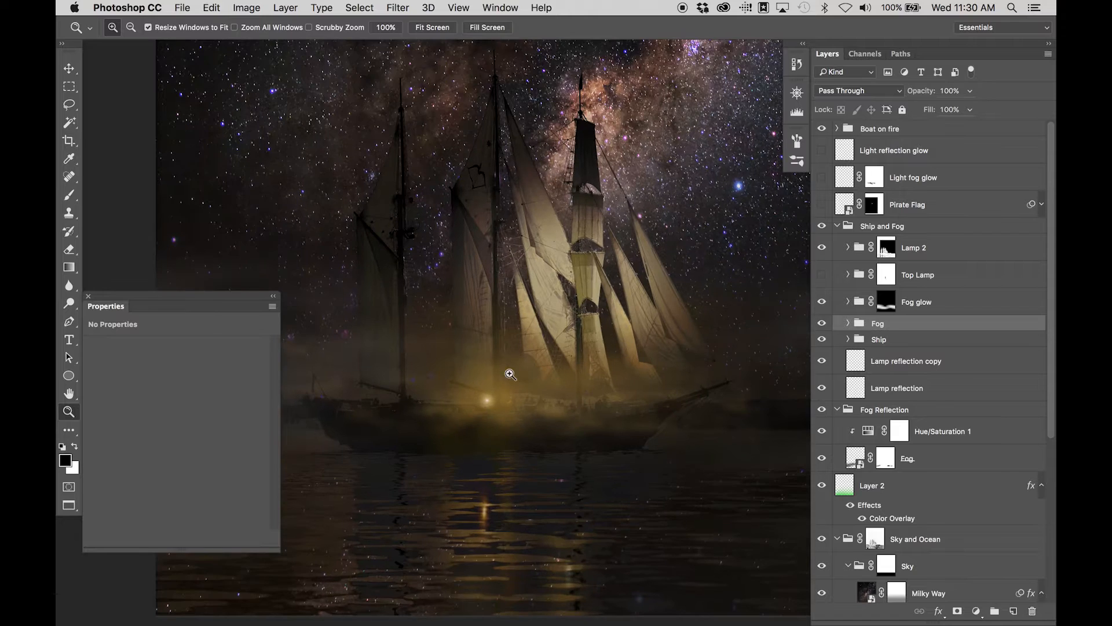
drag(457, 362, 555, 407)
click(512, 402)
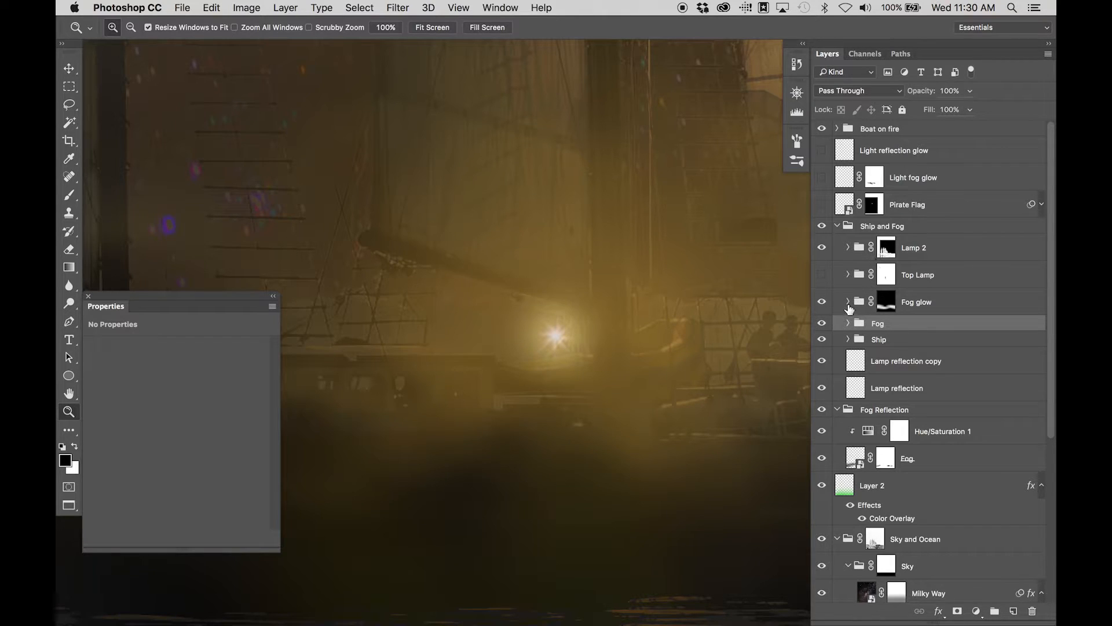
Expand the Lamp 2 group and its nested Lamp copy group to reveal the Light layers
click(847, 252)
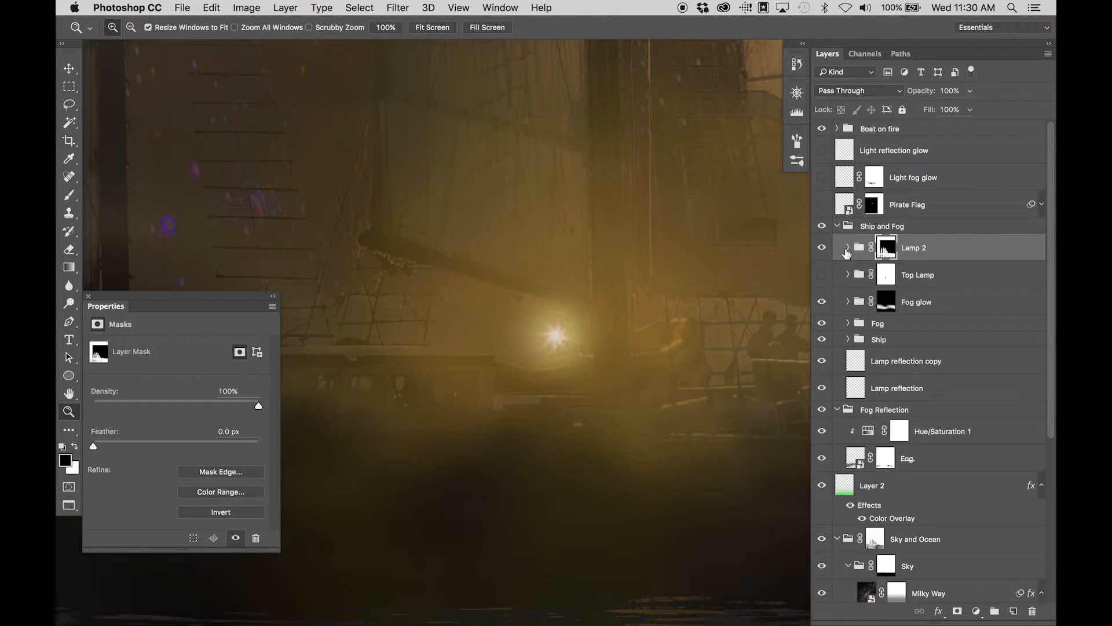
click(848, 248)
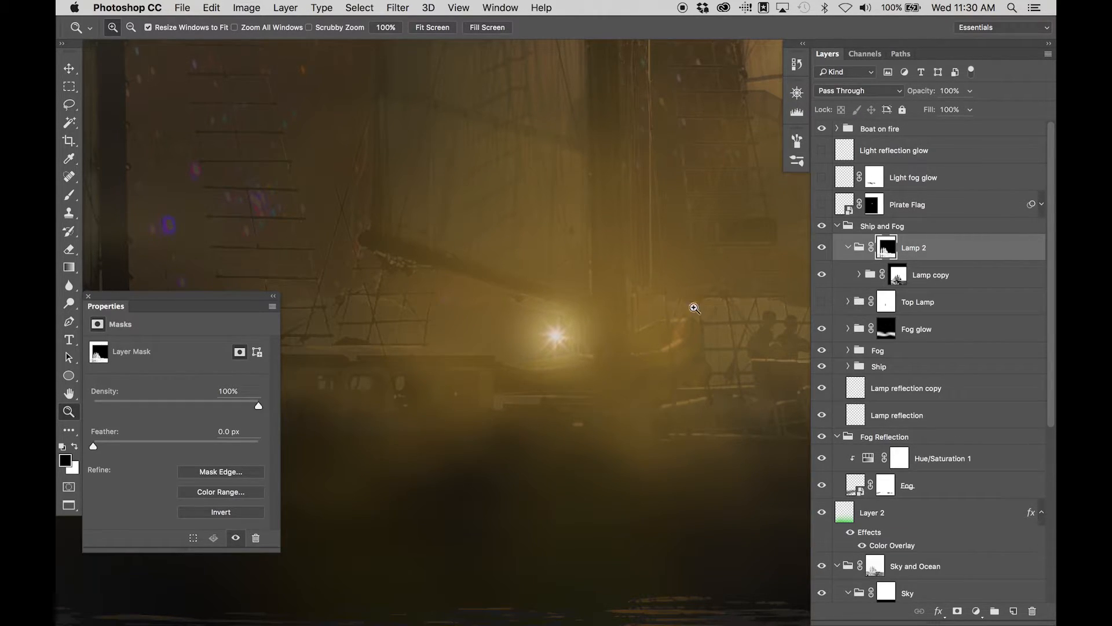
click(860, 274)
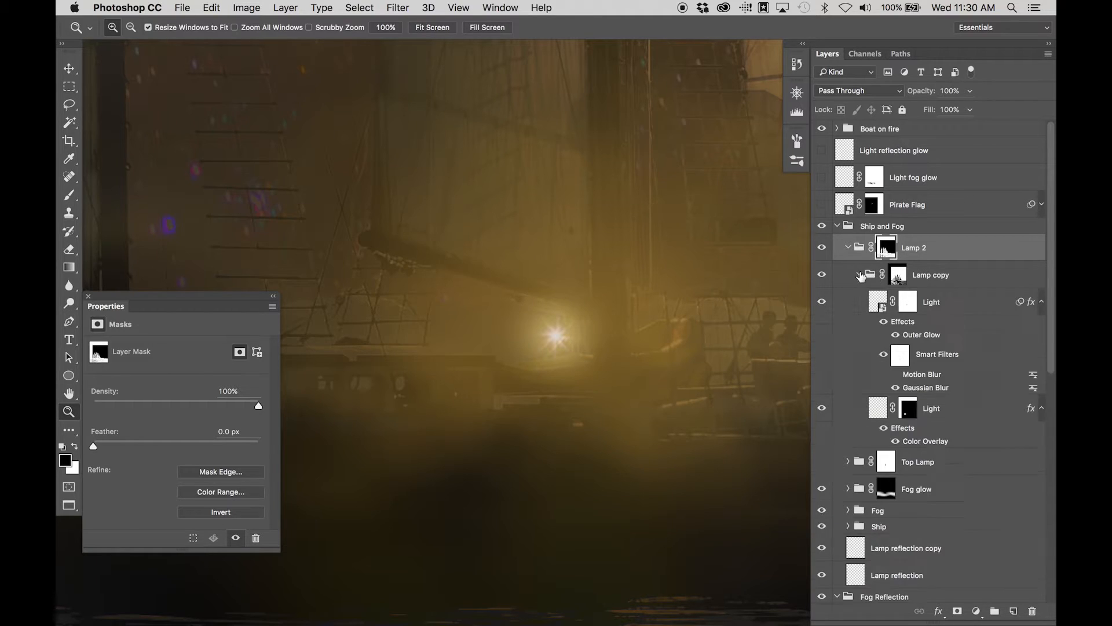
Open the upper Light smart object in Lamp copy, examine its starburst shape up close, and close the document
double_click(883, 309)
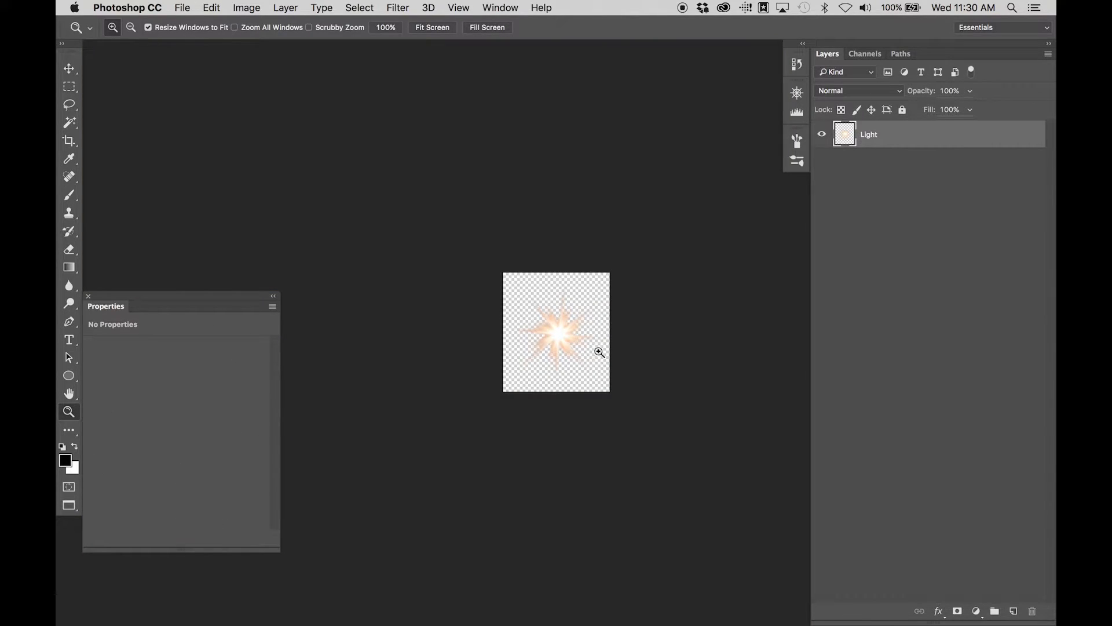
drag(517, 294, 610, 379)
key(super+minus)
key(super+minus)
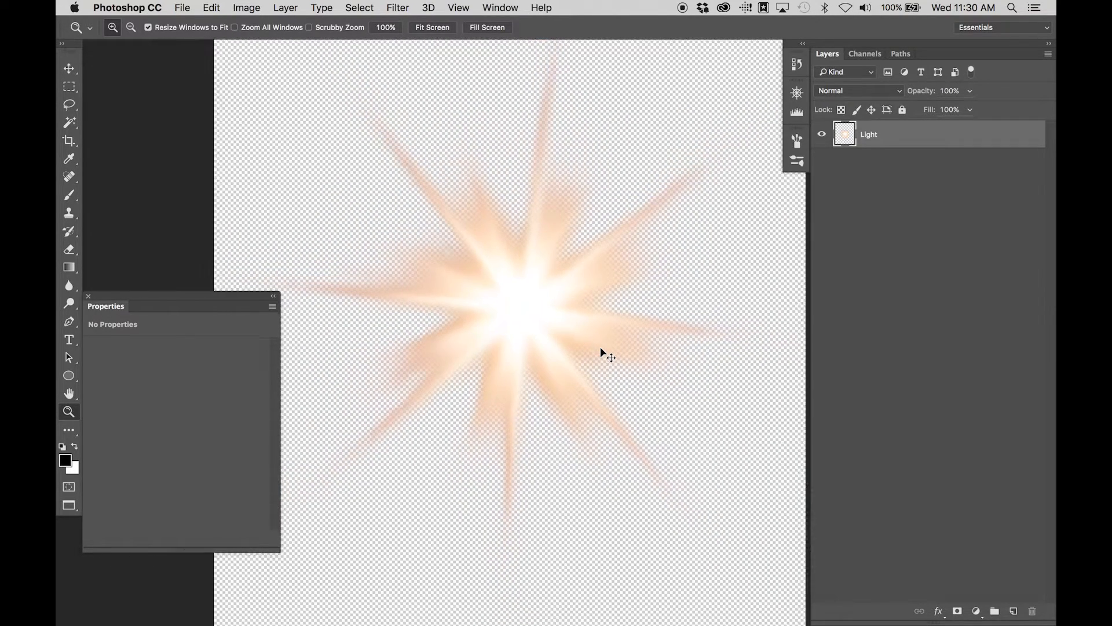
key(super+w)
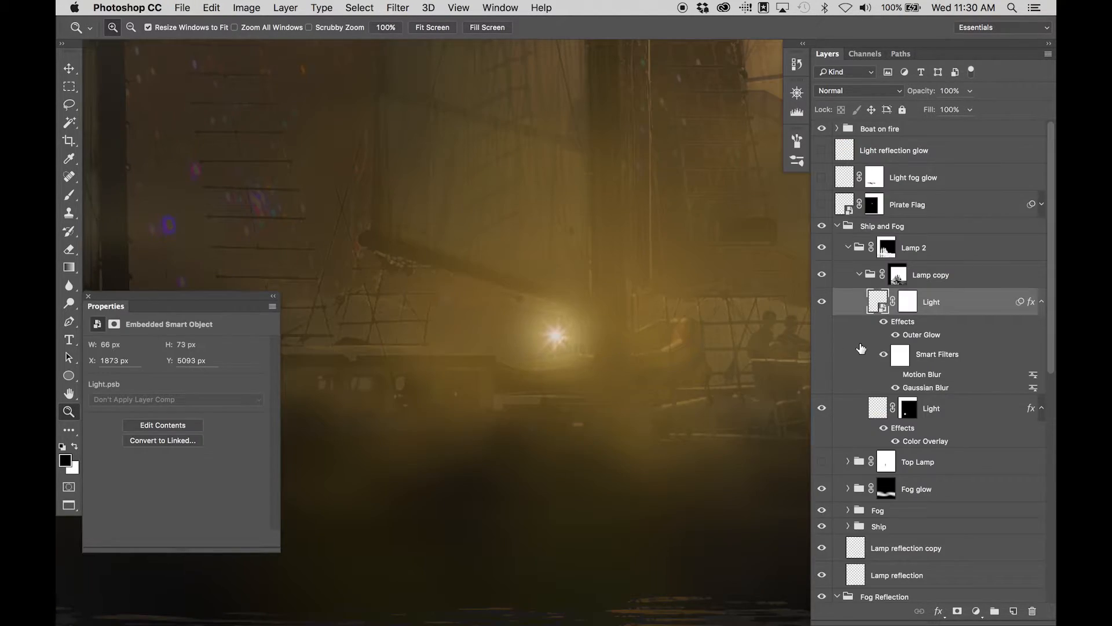
Show the Top Lamp group and examine its glow on the ship's sails up close and in the wider scene
click(821, 464)
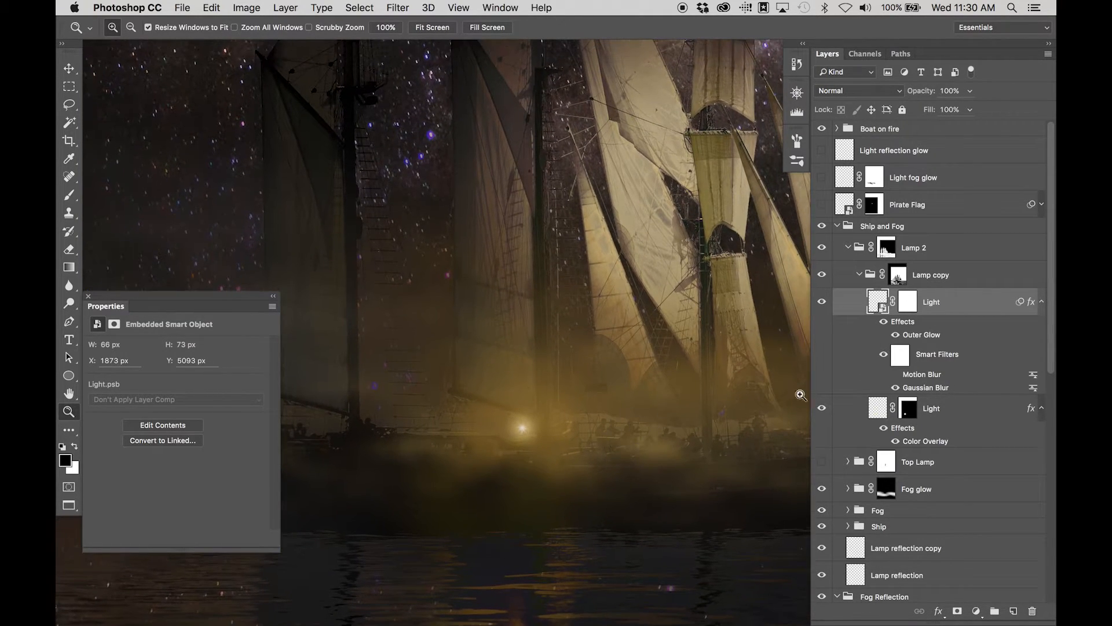
click(823, 468)
drag(632, 255, 520, 321)
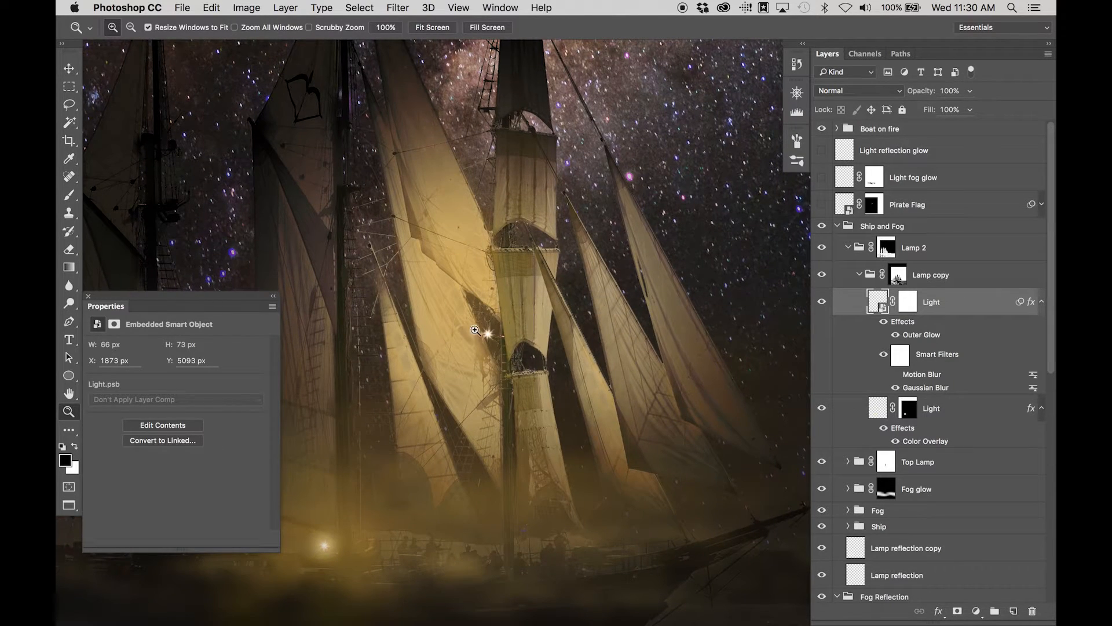
scroll(491, 342, down, 2)
scroll(491, 341, left, 2)
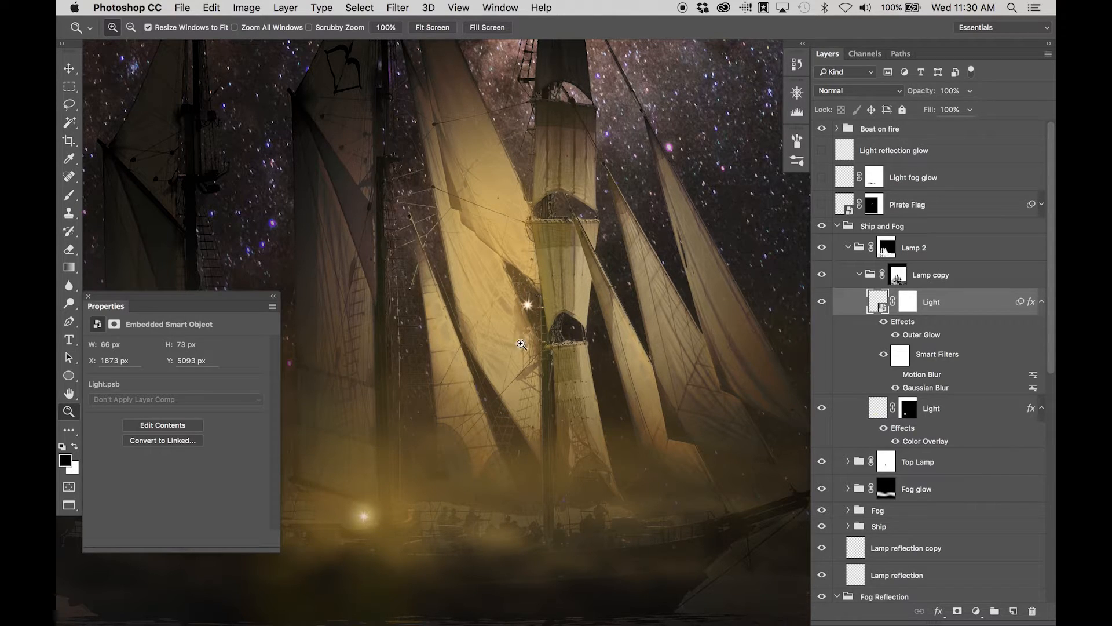
scroll(521, 356, down, 5)
scroll(521, 356, left, 3)
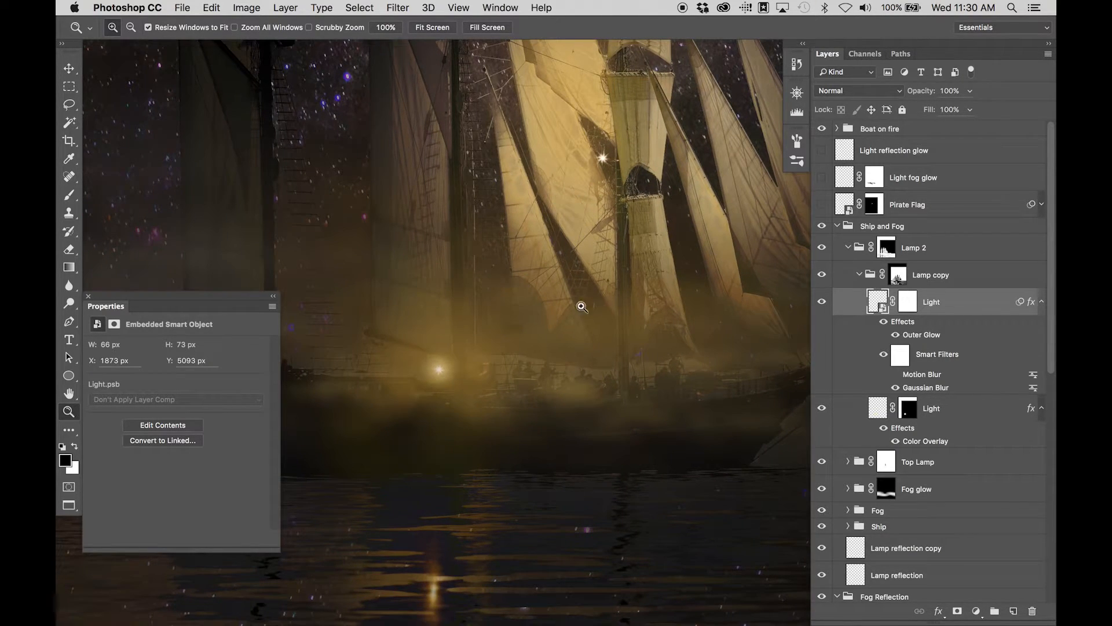
scroll(577, 388, up, 3)
scroll(577, 388, left, 3)
key(super+minus)
key(super+minus)
drag(581, 338, 593, 404)
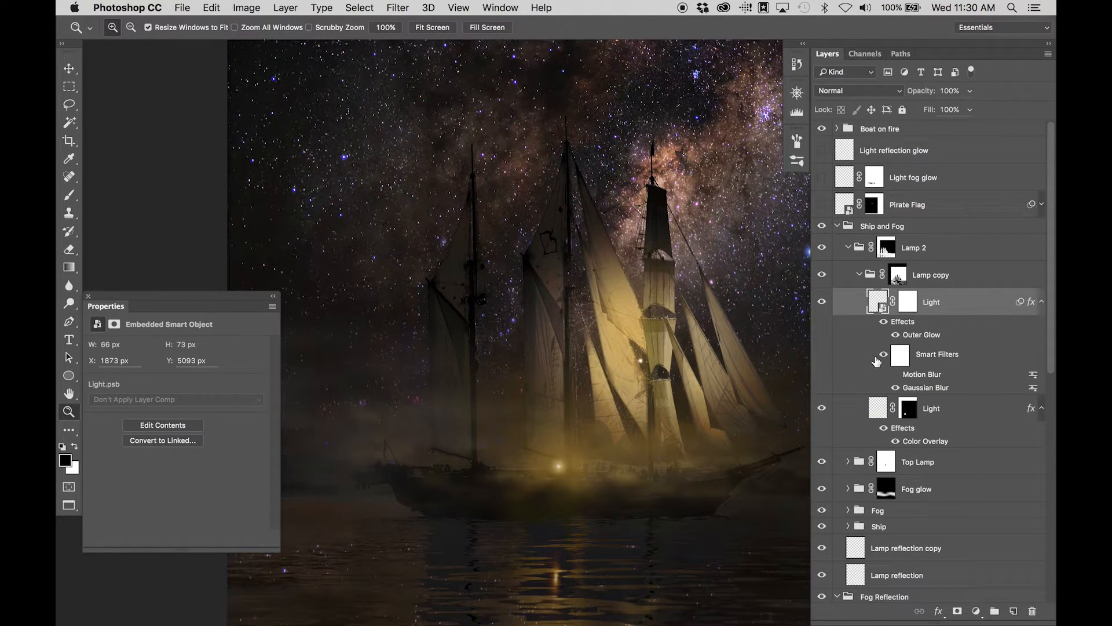
Collapse the Ship and Fog group and show the Pirate Flag layer at the top of the mast
click(837, 226)
drag(695, 293, 649, 409)
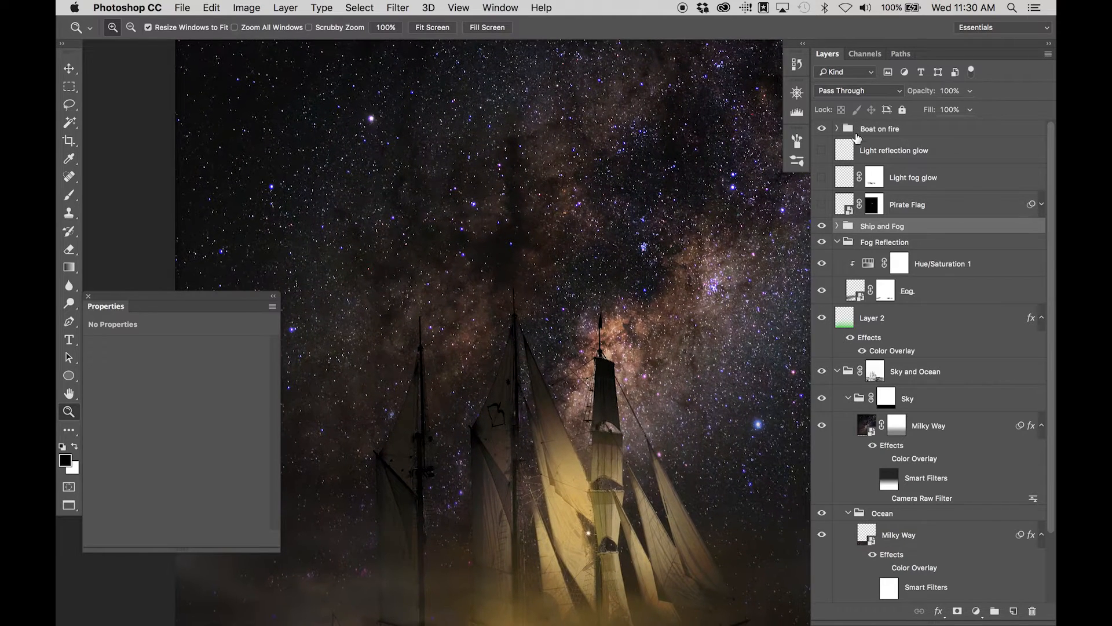
click(823, 206)
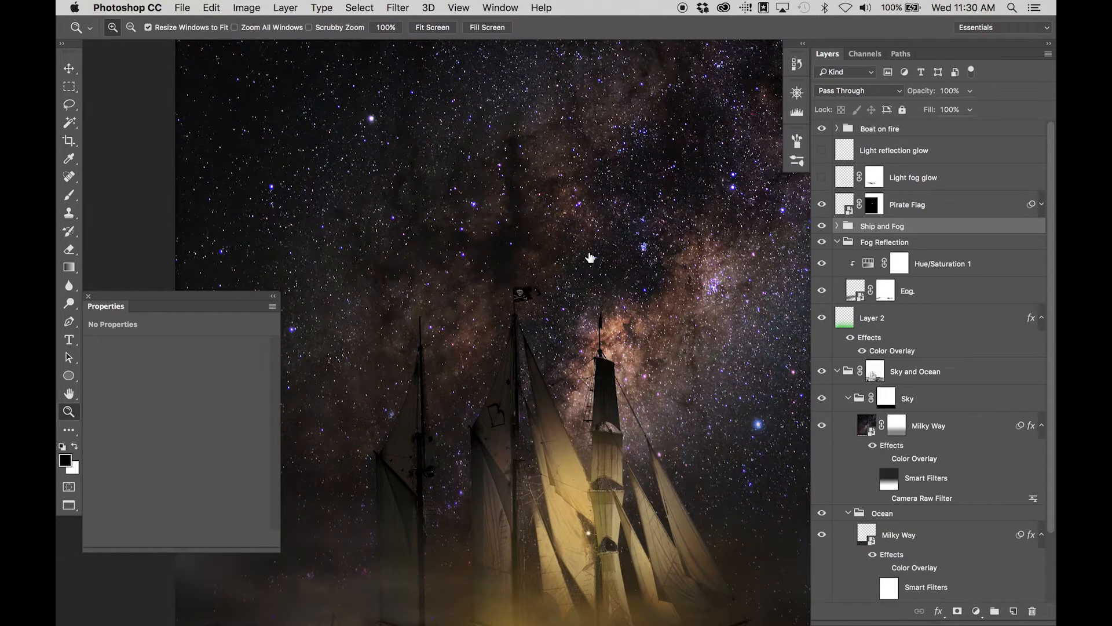
Open the Pirate Flag smart object, examine the skull-and-crossbones artwork, and close the document to return to the full scene
click(848, 207)
double_click(848, 207)
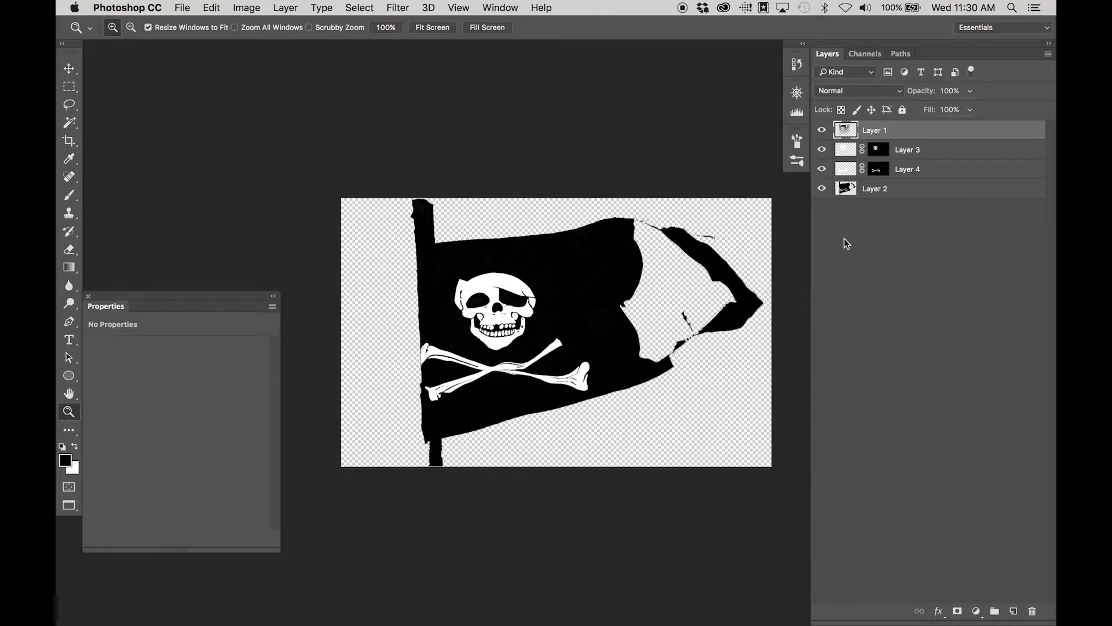
key(super+w)
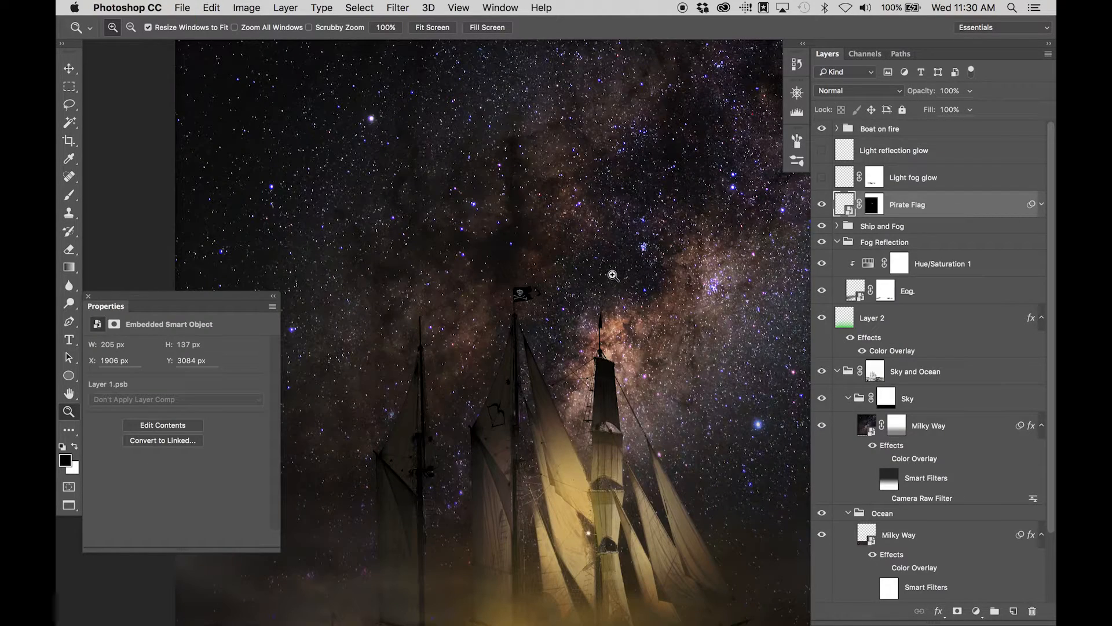
key(super+minus)
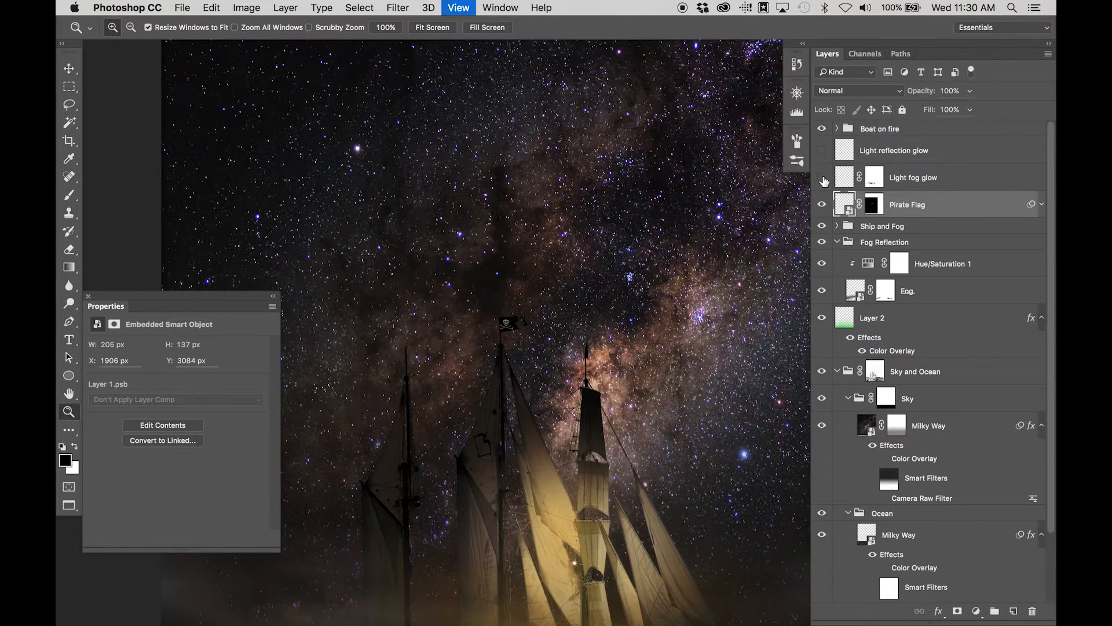
key(super+minus)
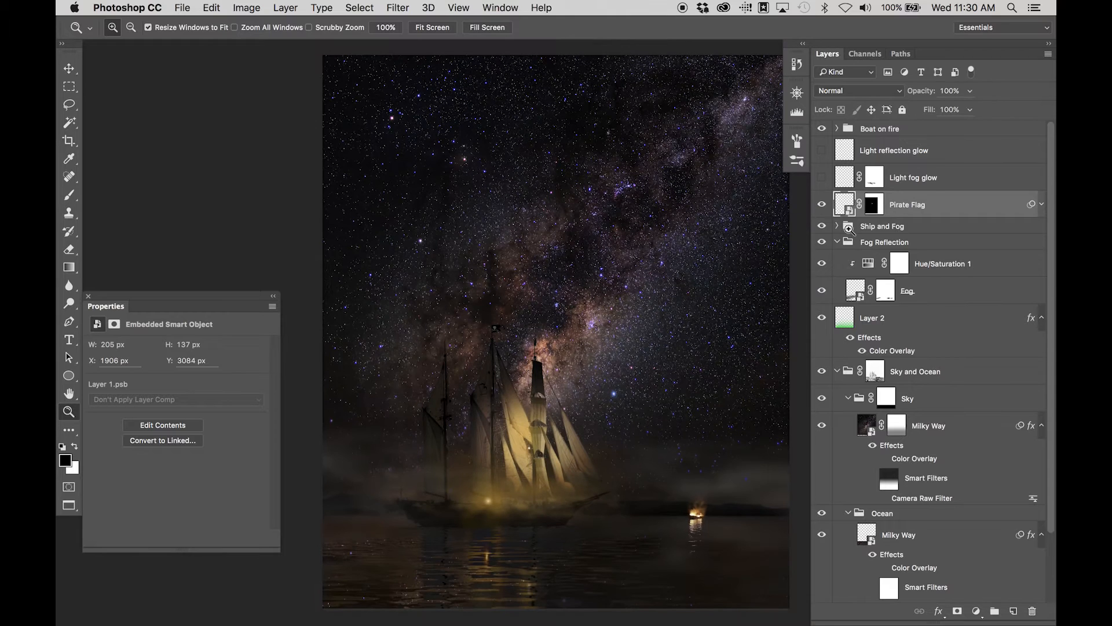
Show the Light fog glow and Light reflection glow layers and examine the glow around the ship and on the water
click(821, 178)
drag(564, 435, 574, 390)
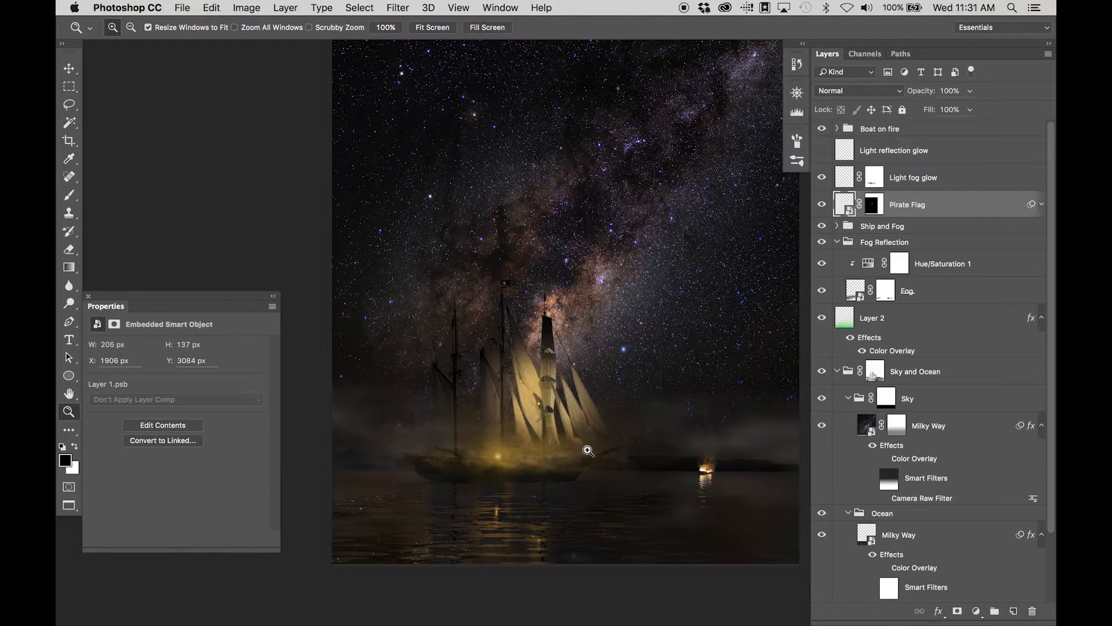
click(822, 150)
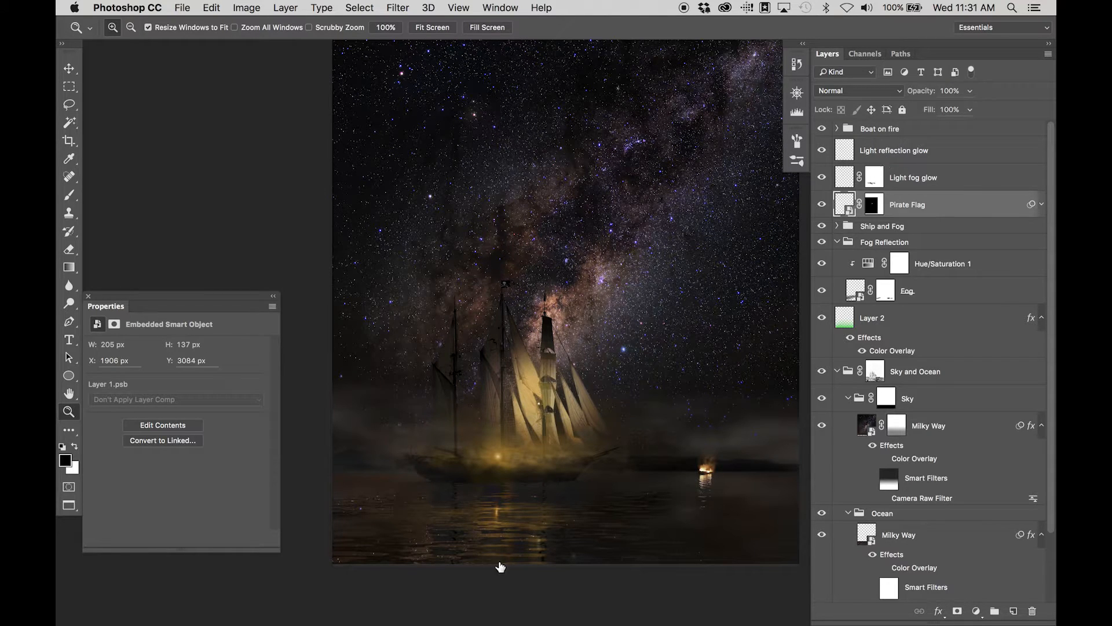
drag(604, 436, 558, 441)
key(super+minus)
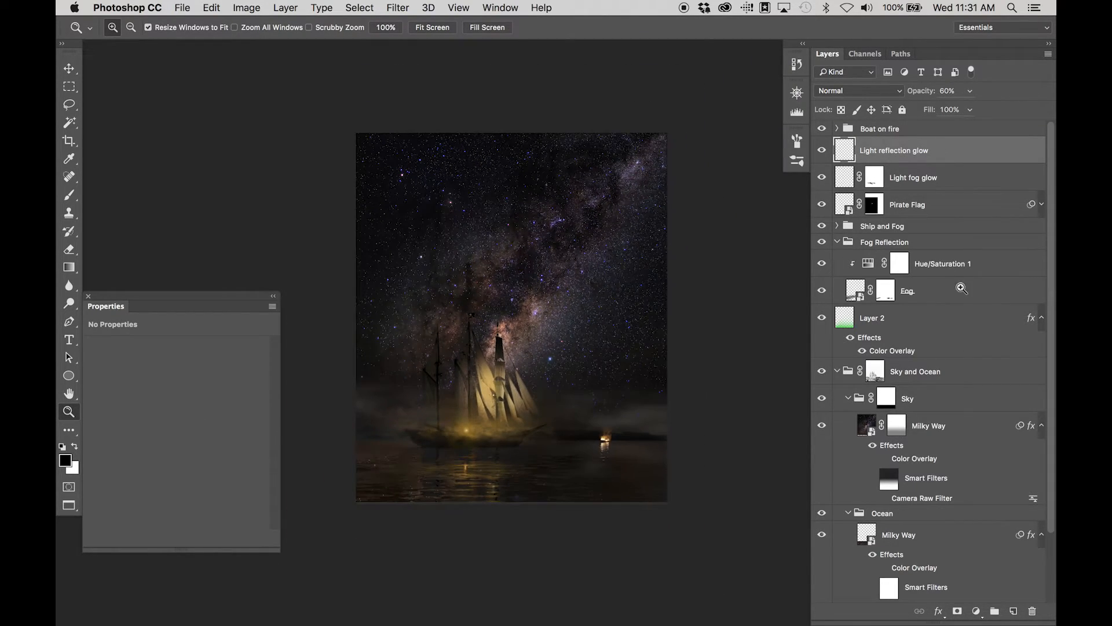
Expand the Boat on fire group and open the contents of the Boat on fire smart object
click(836, 128)
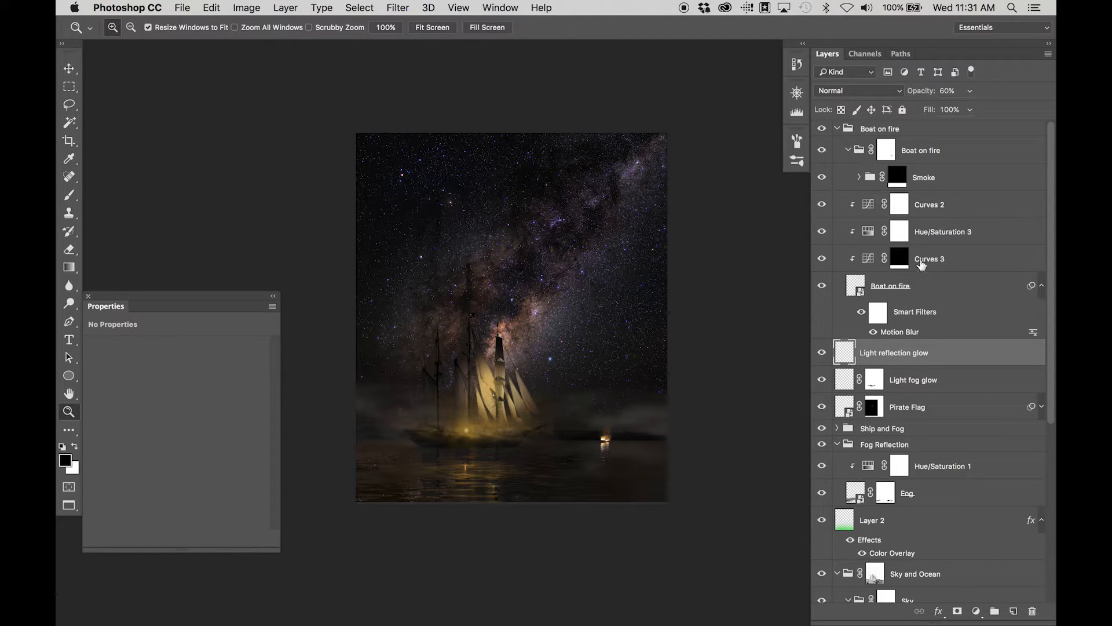
click(921, 290)
double_click(856, 286)
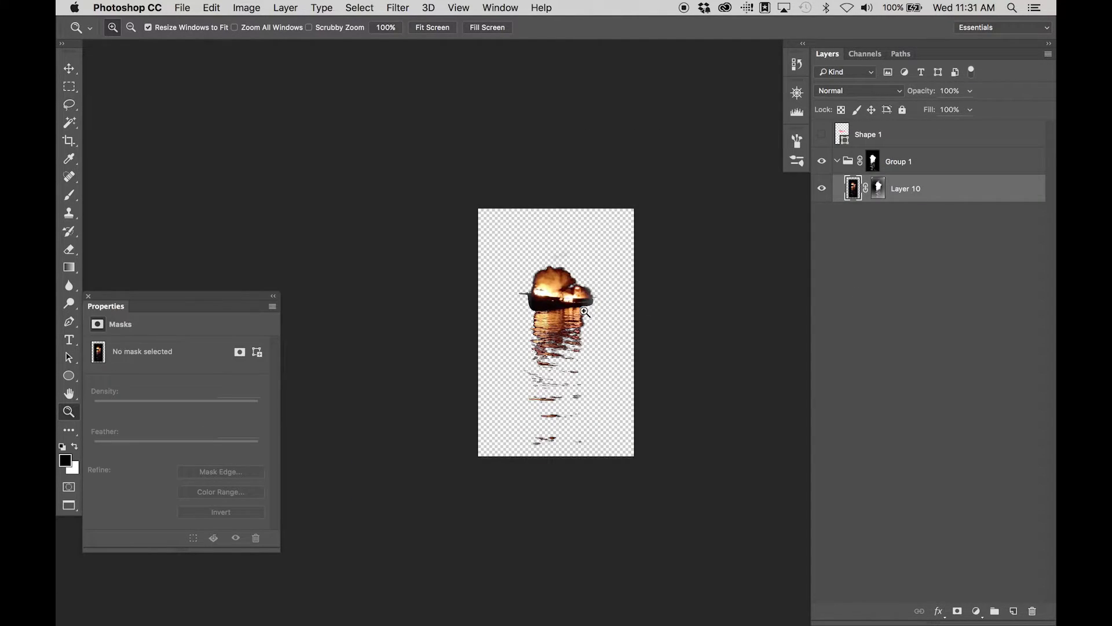
Disable the layer masks on Layer 10 and Group 1 to examine the original burning boat photo, and re-enable both masks
click(873, 194)
right_click(875, 192)
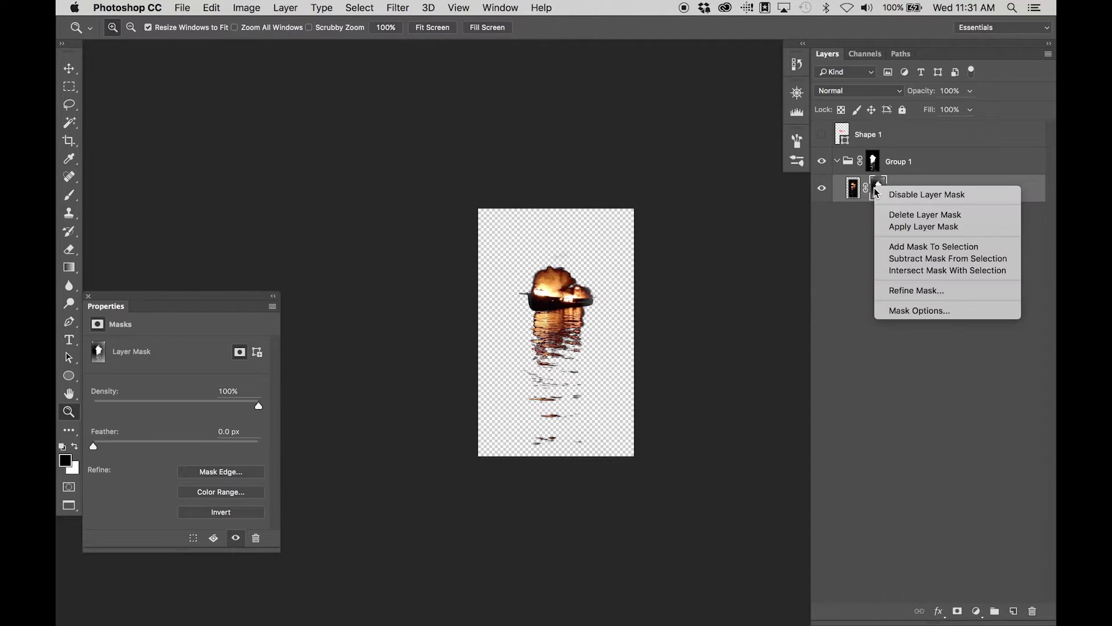
click(856, 145)
right_click(873, 162)
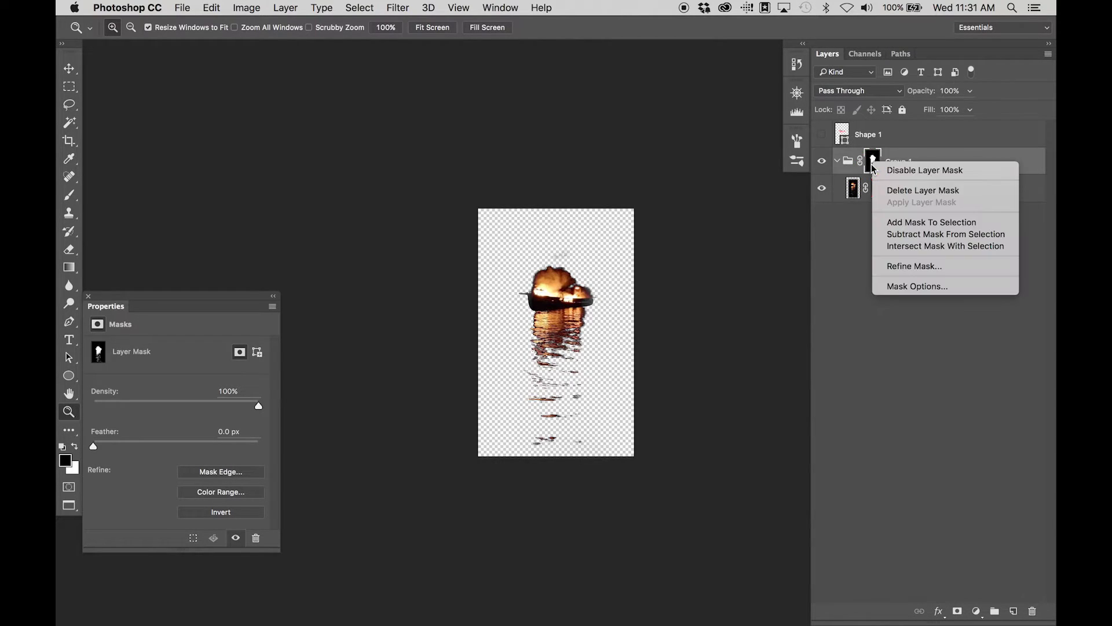
click(883, 169)
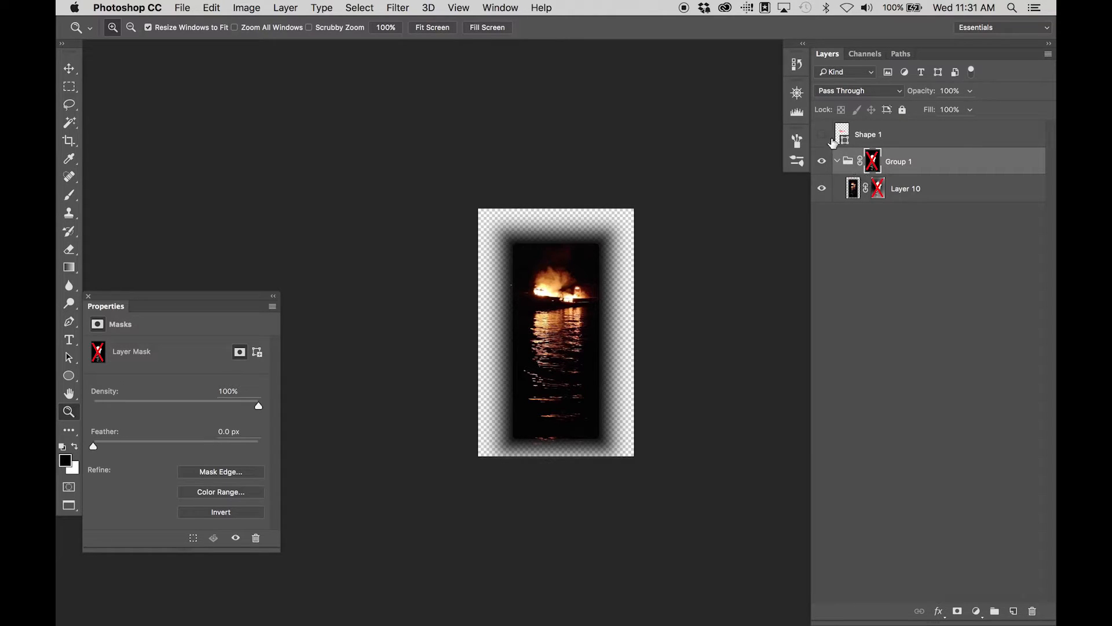
click(873, 165)
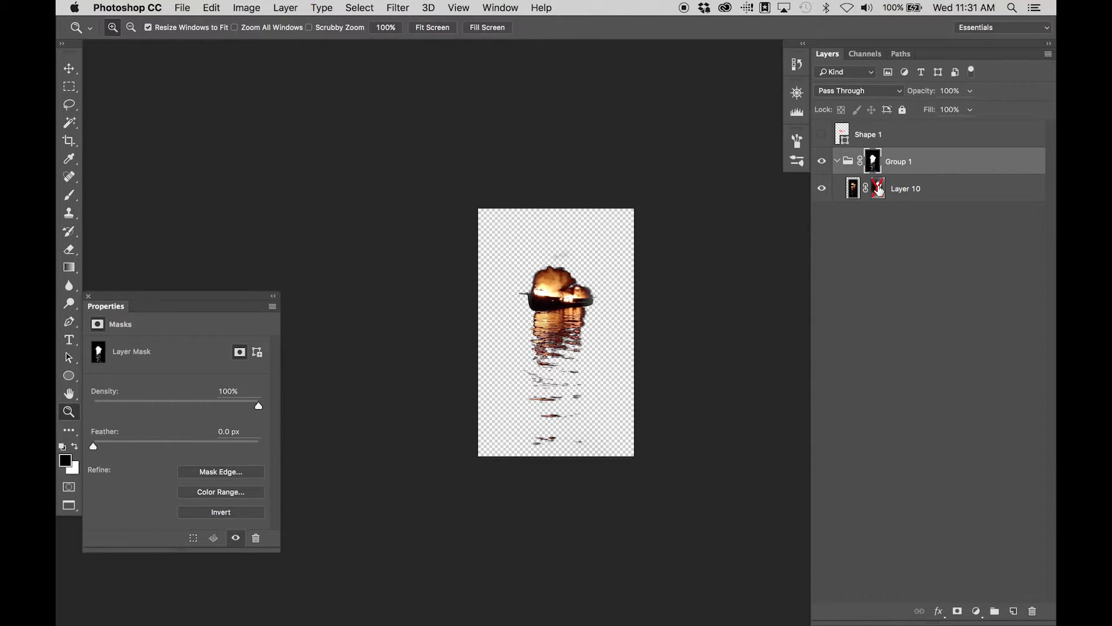
click(878, 191)
Show and hide the Shape 1 outline over the burning boat, and close Layer 10.psb without saving
click(821, 134)
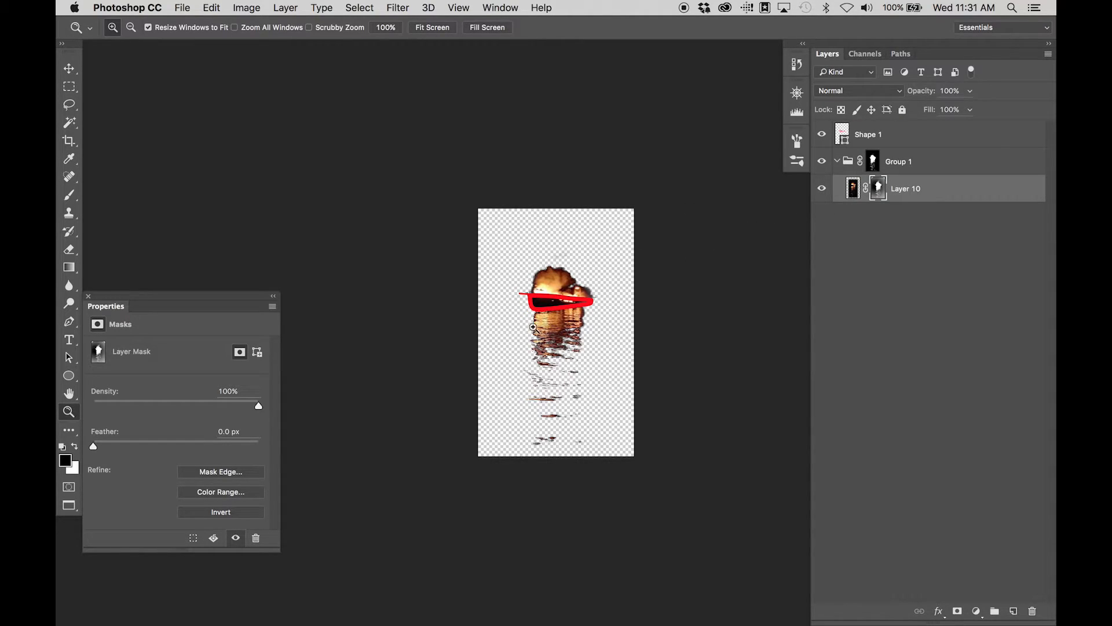
click(844, 135)
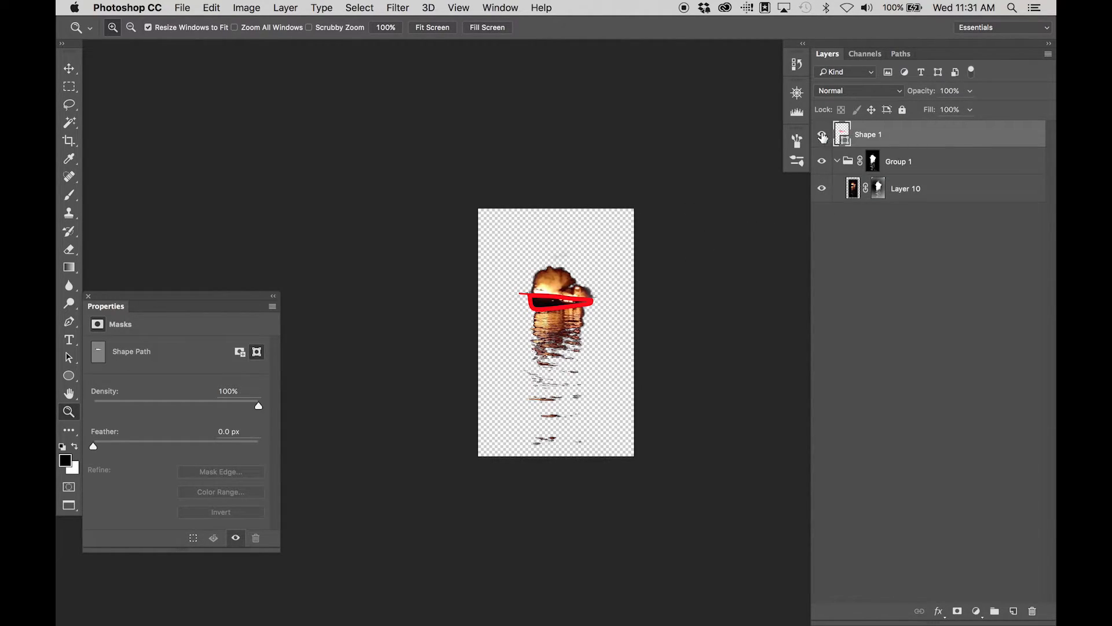
click(822, 134)
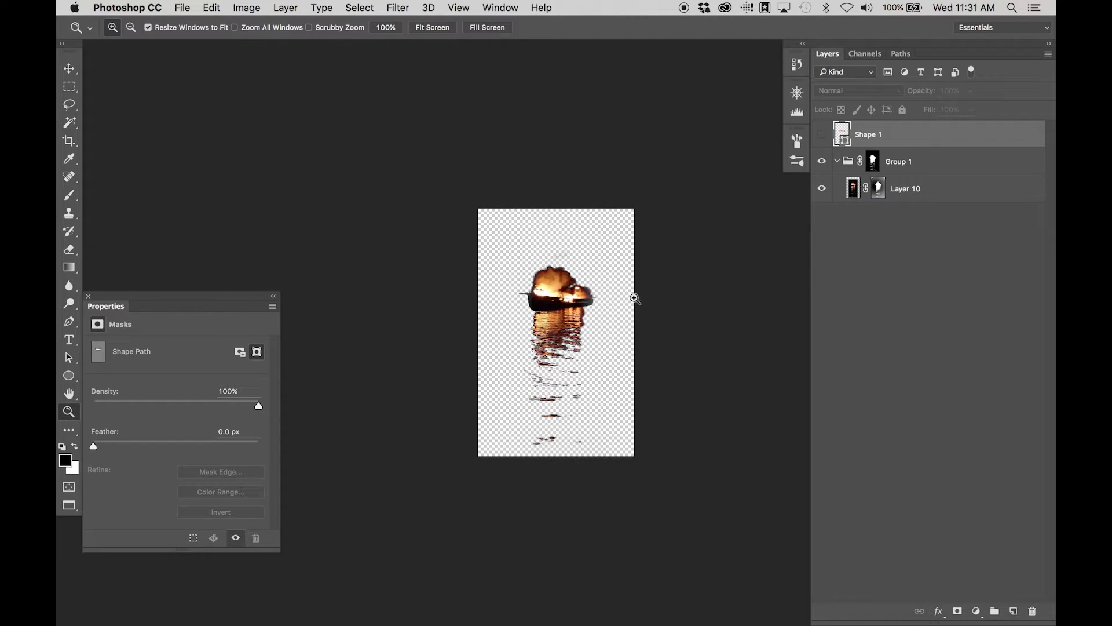
key(super+w)
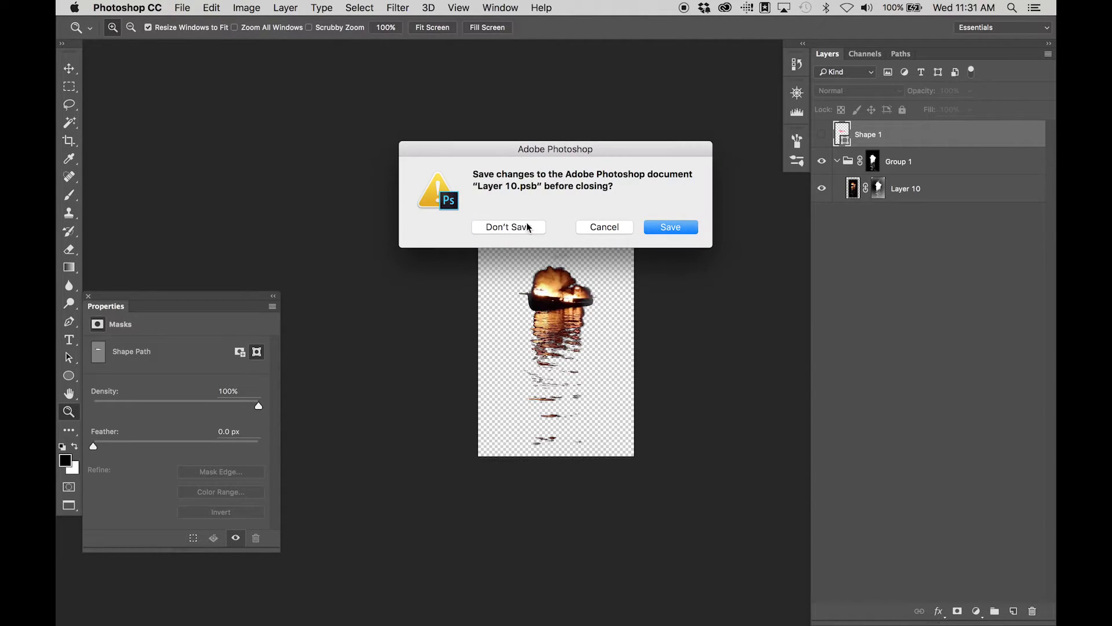
click(524, 226)
Toggle the Hue/Saturation 3 adjustment off and on over the burning boat up close, and inspect its settings
click(937, 289)
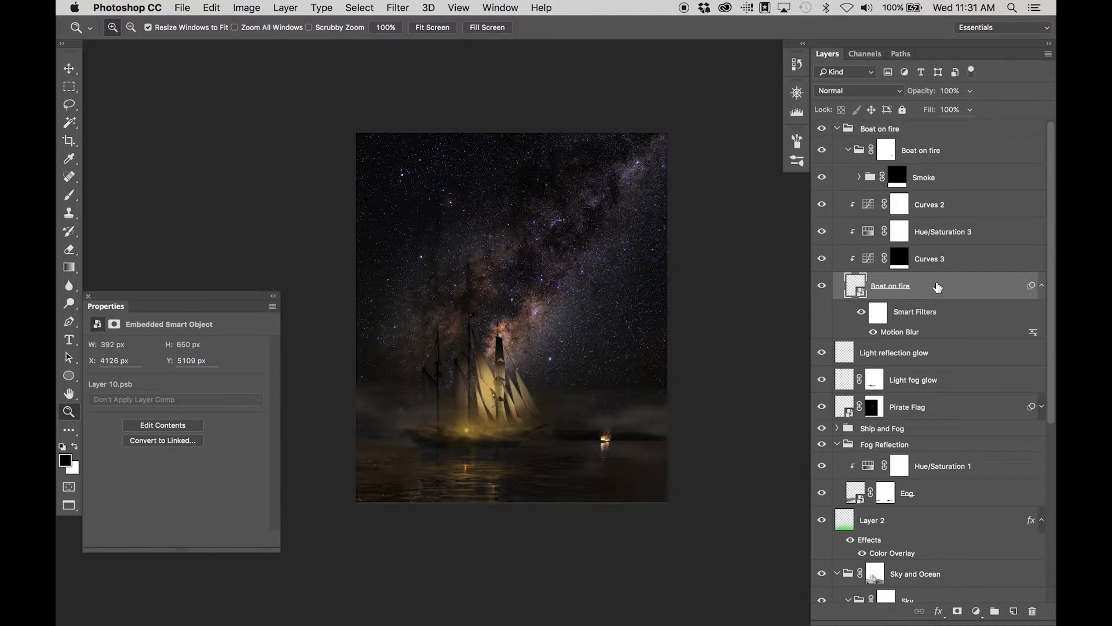
click(953, 264)
drag(574, 401, 647, 489)
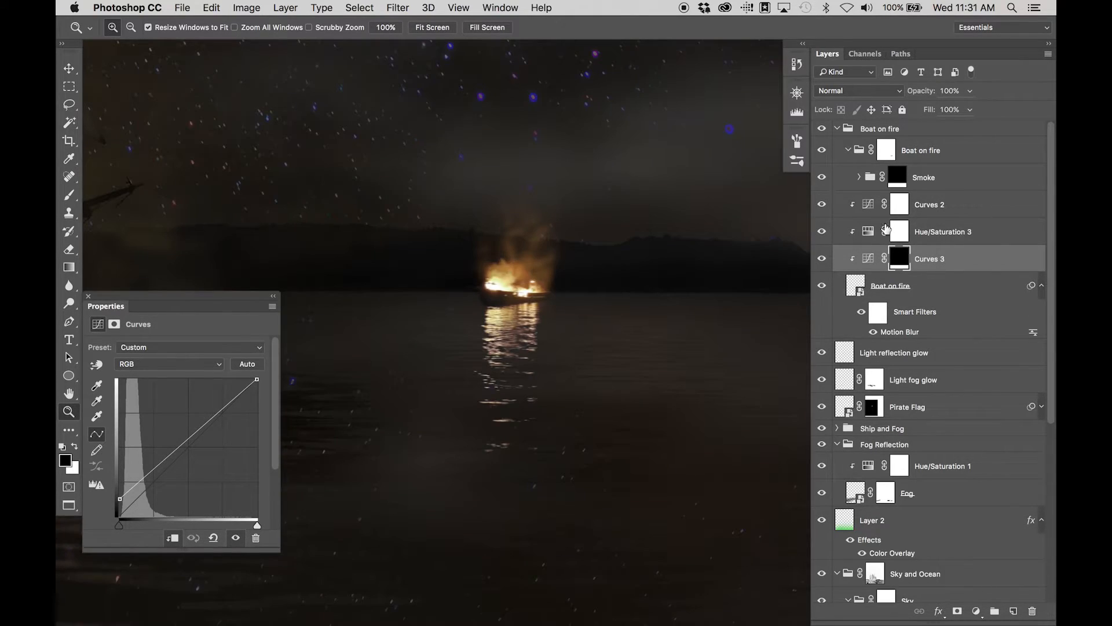
click(823, 232)
click(823, 232)
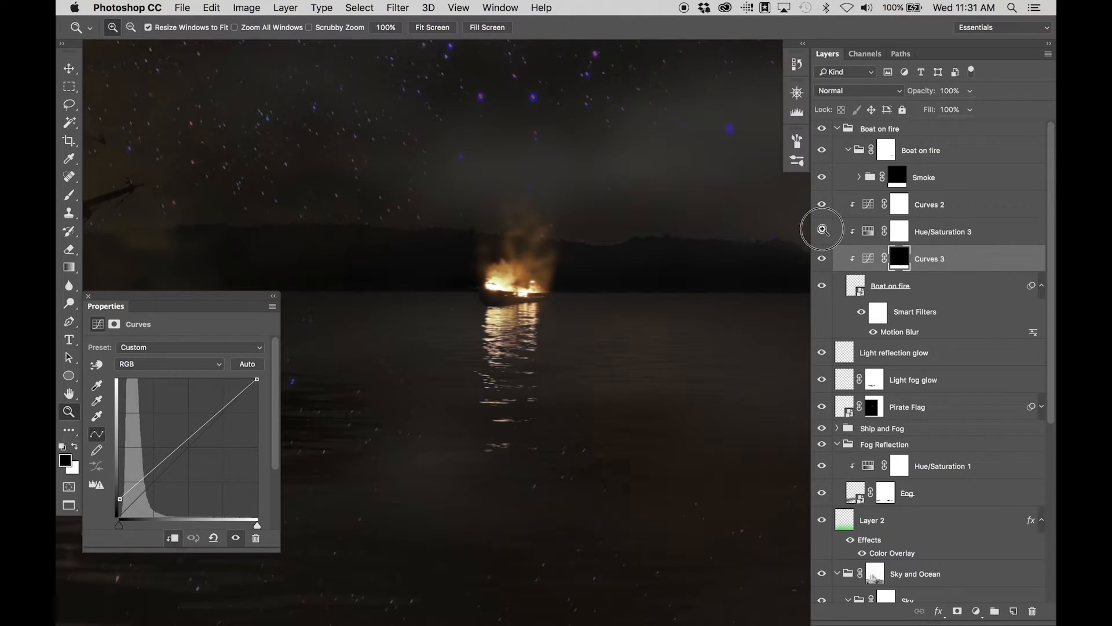
click(868, 228)
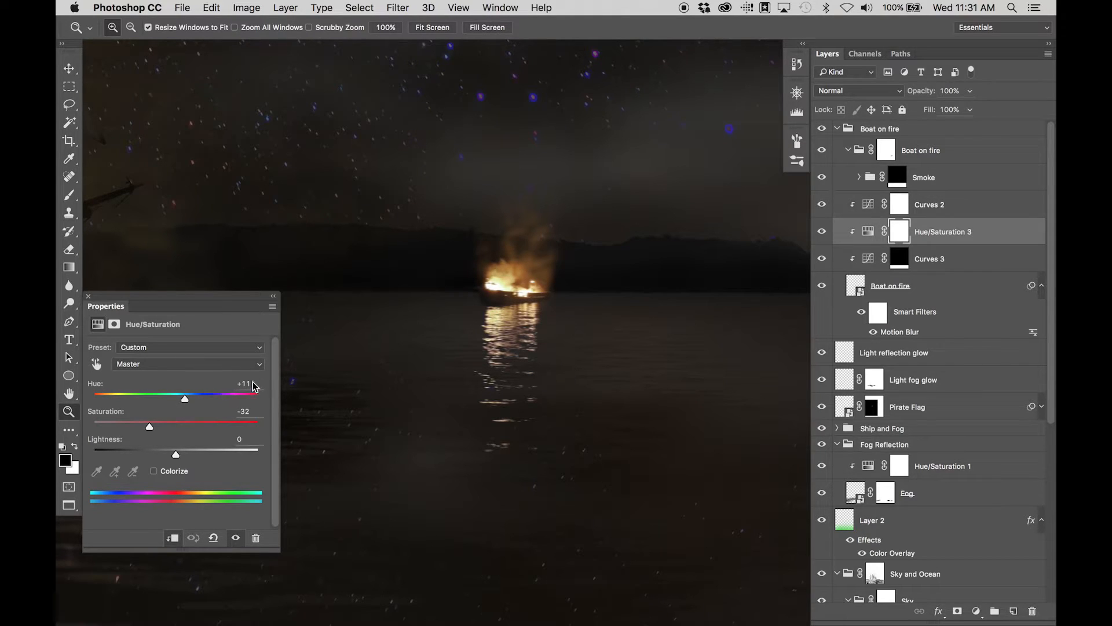
Toggle the Curves 3 and Curves 2 adjustments to compare their effect on the burning boat and its water reflection
click(874, 261)
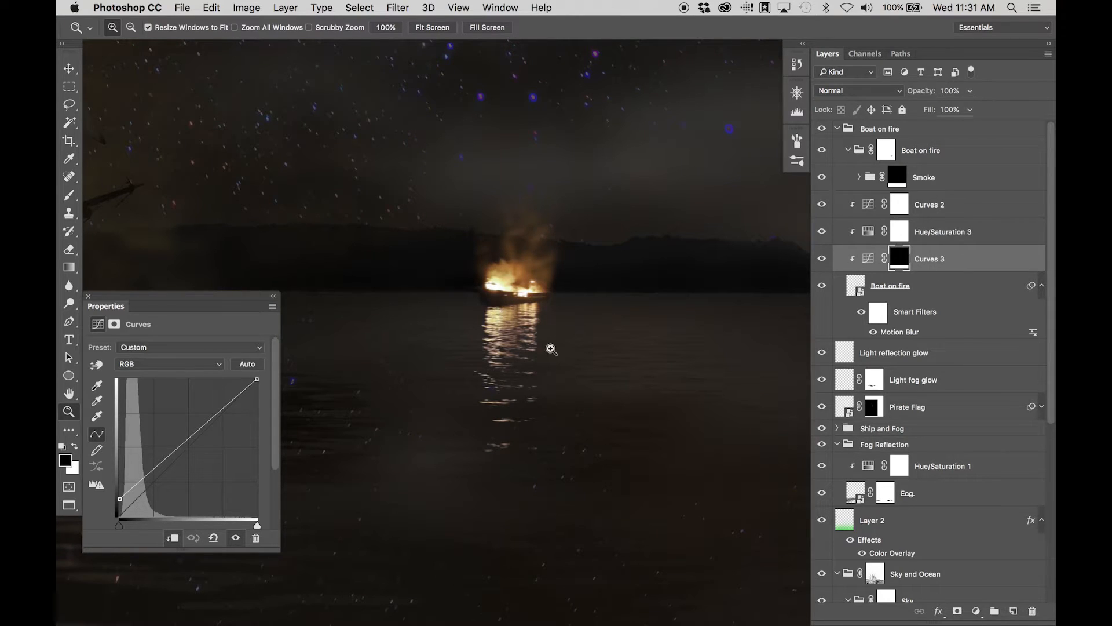
click(823, 260)
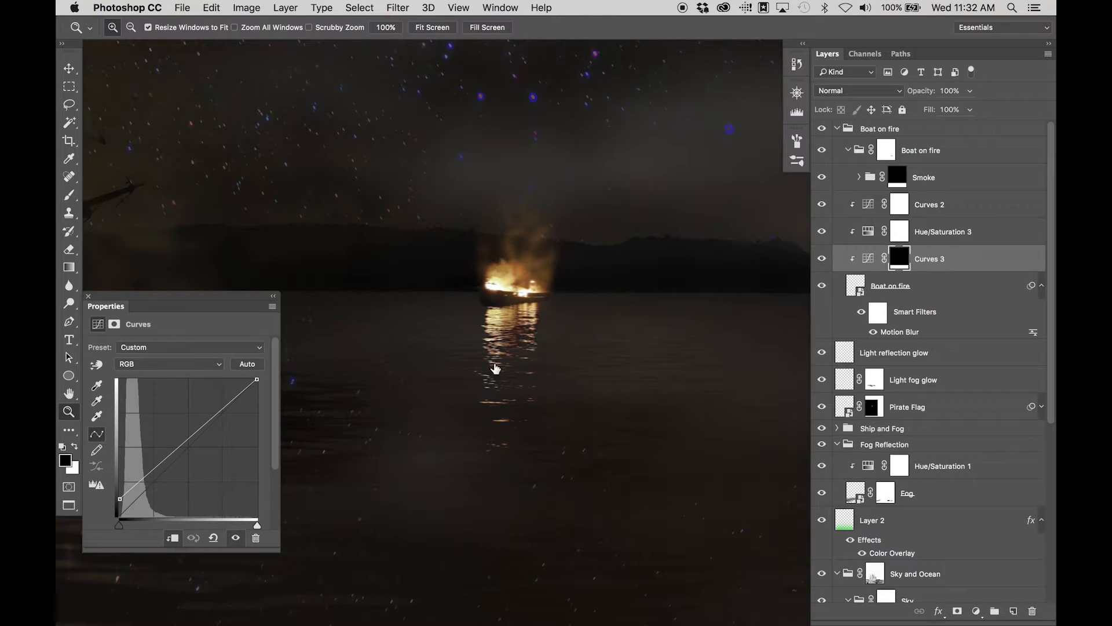
click(822, 259)
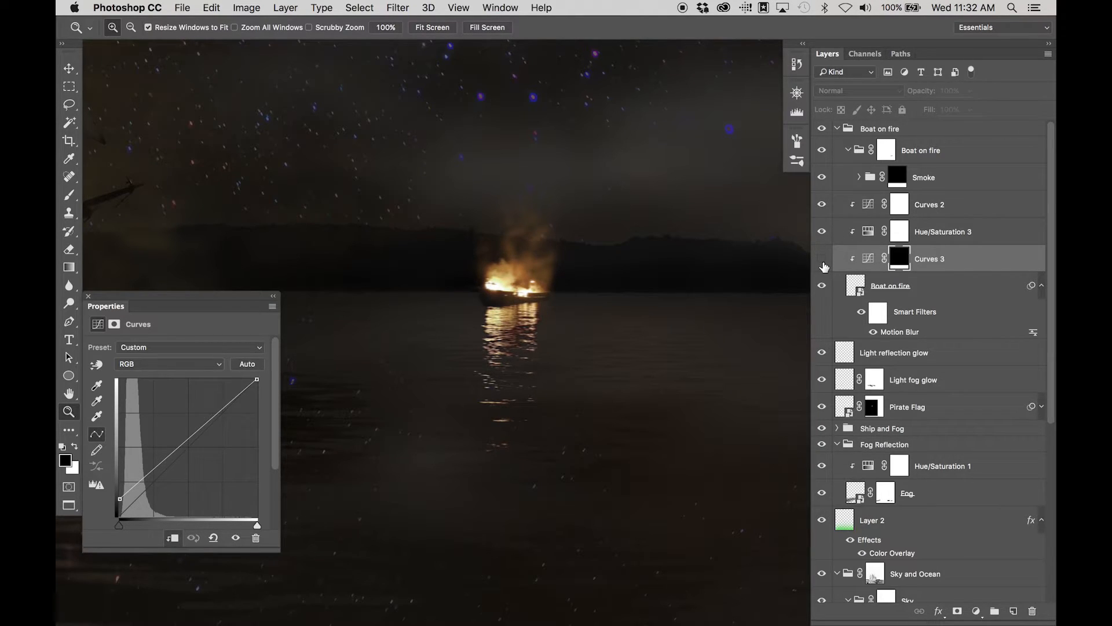
click(822, 258)
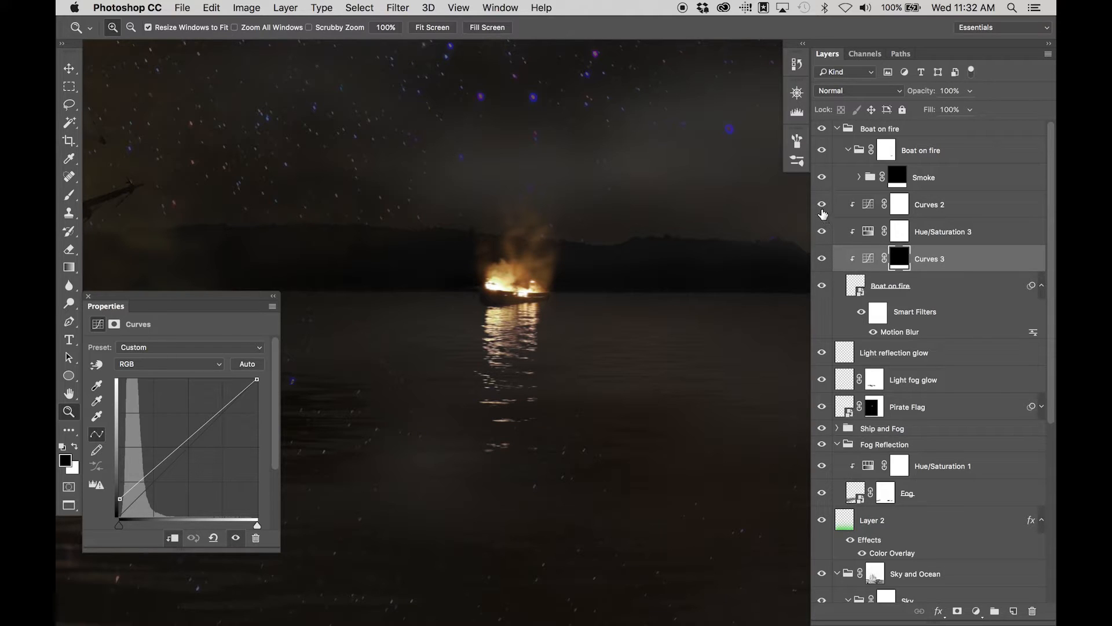
click(867, 209)
click(822, 205)
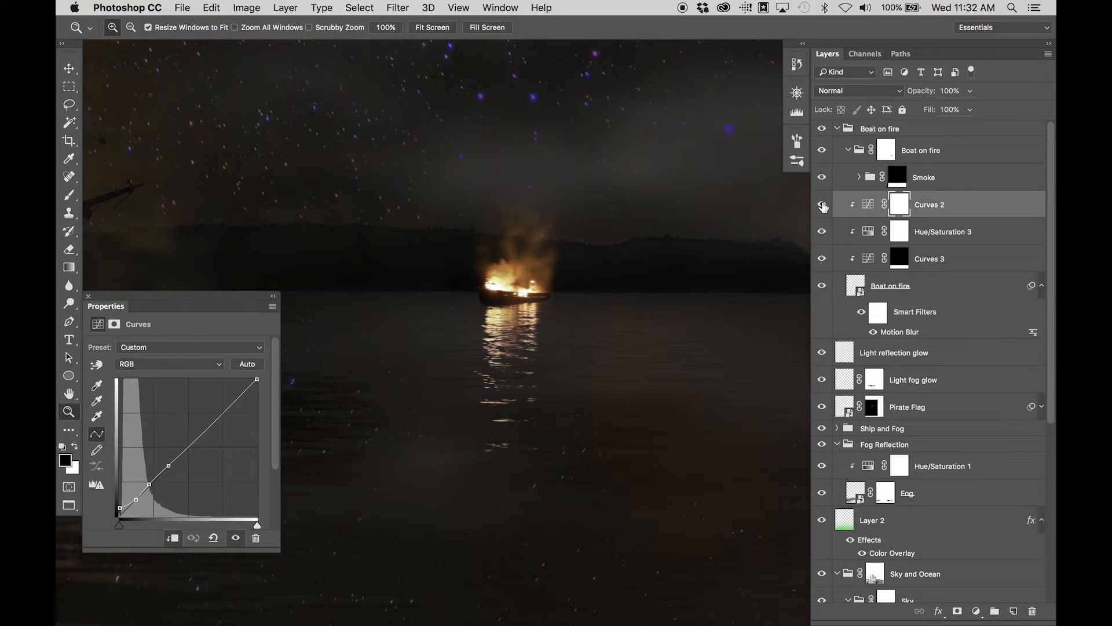
Expand the Smoke group and toggle the Fire glow smoke layer off and on to compare the smoke above the boat
click(860, 177)
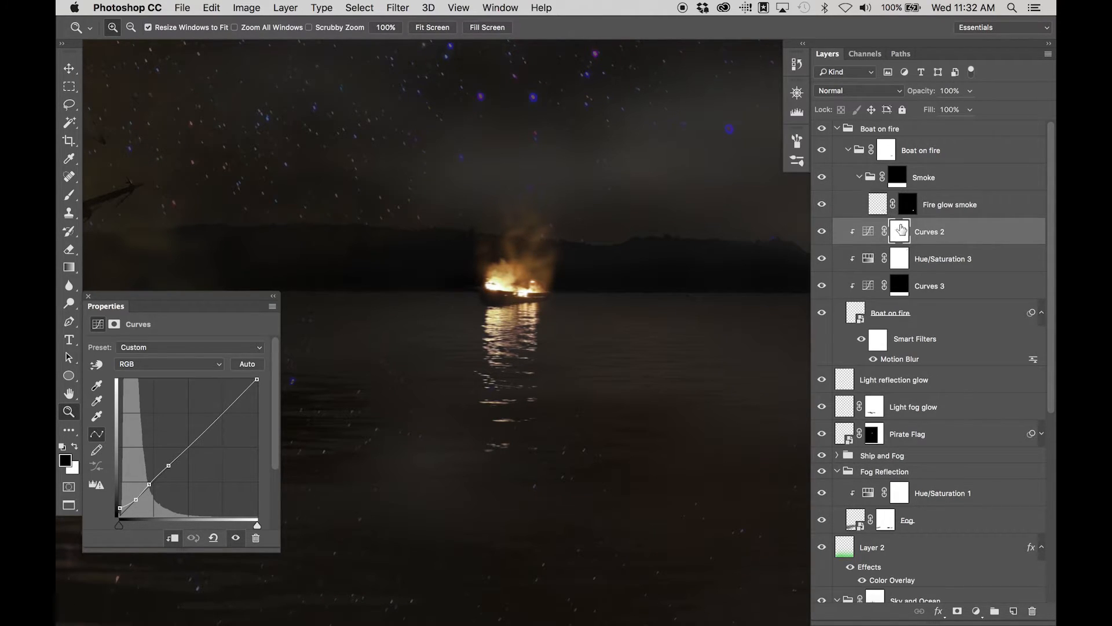
click(931, 206)
click(822, 206)
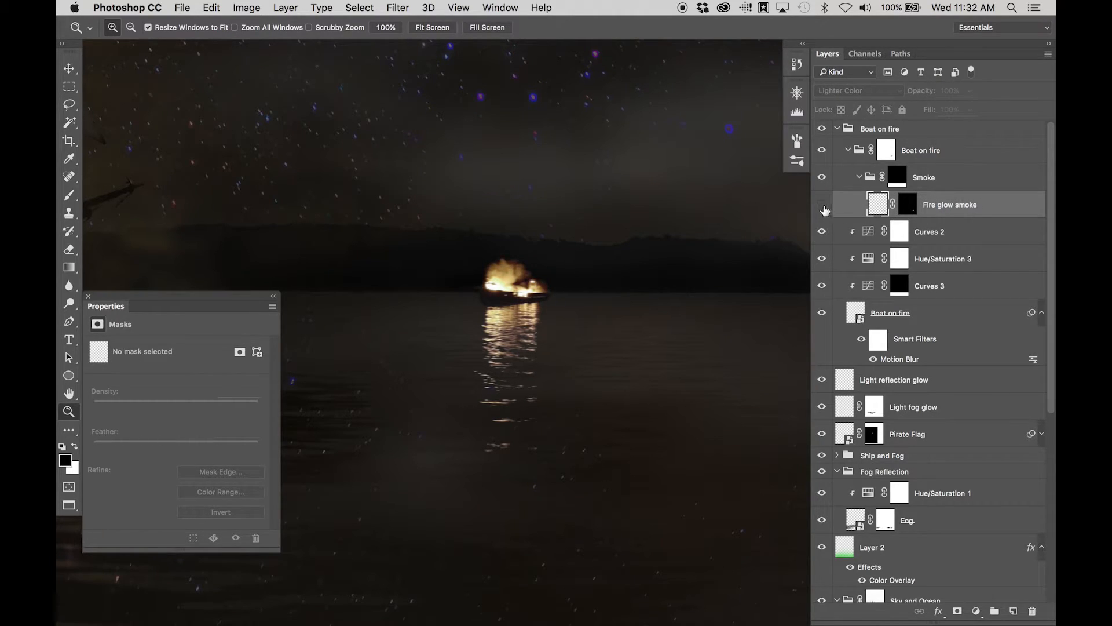
click(822, 206)
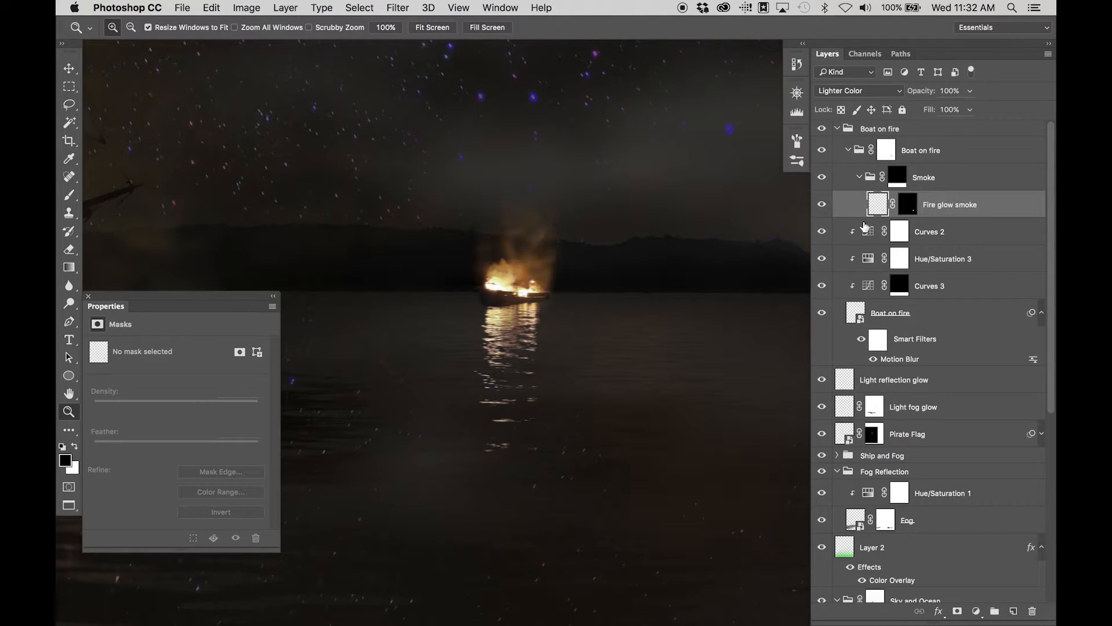
Collapse the nested Boat on fire groups and the Ocean group in the layer stack
click(848, 149)
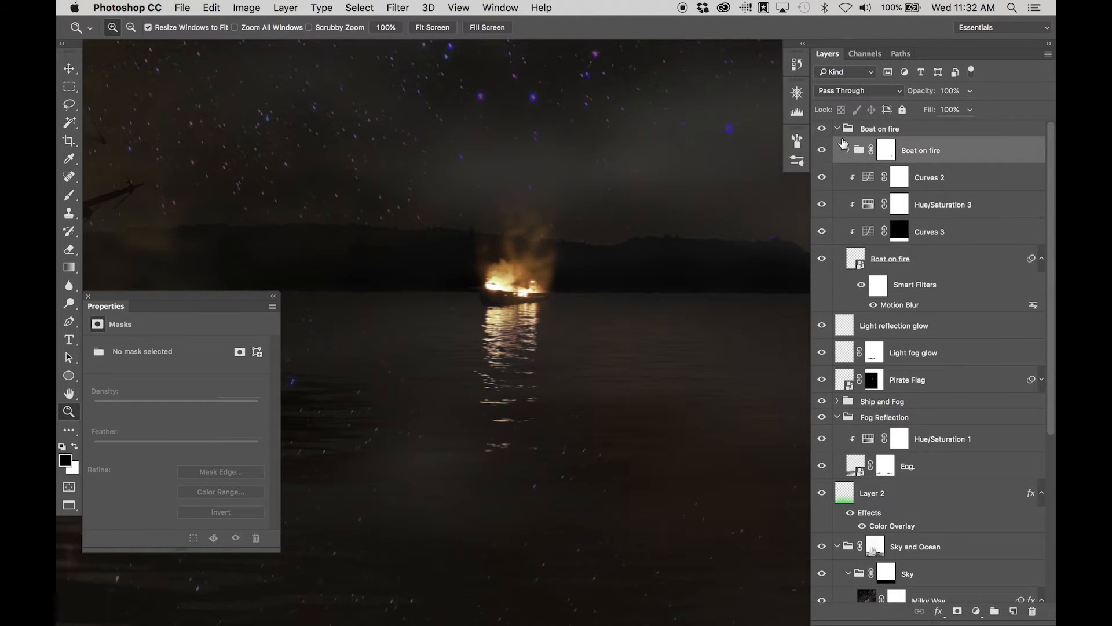
click(837, 129)
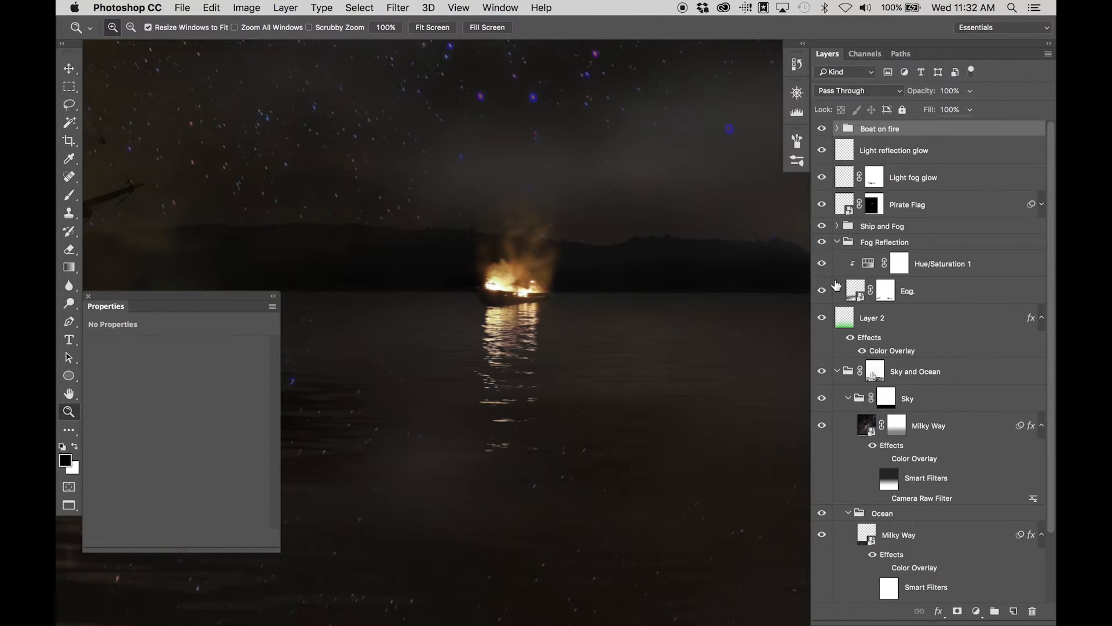
scroll(837, 284, down, 3)
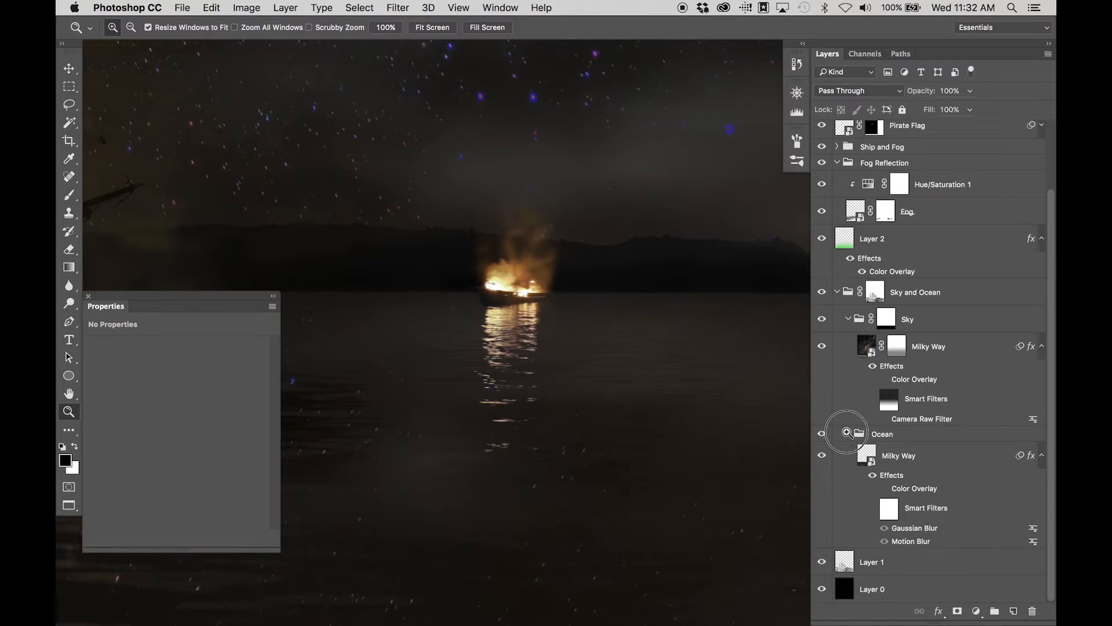
click(848, 434)
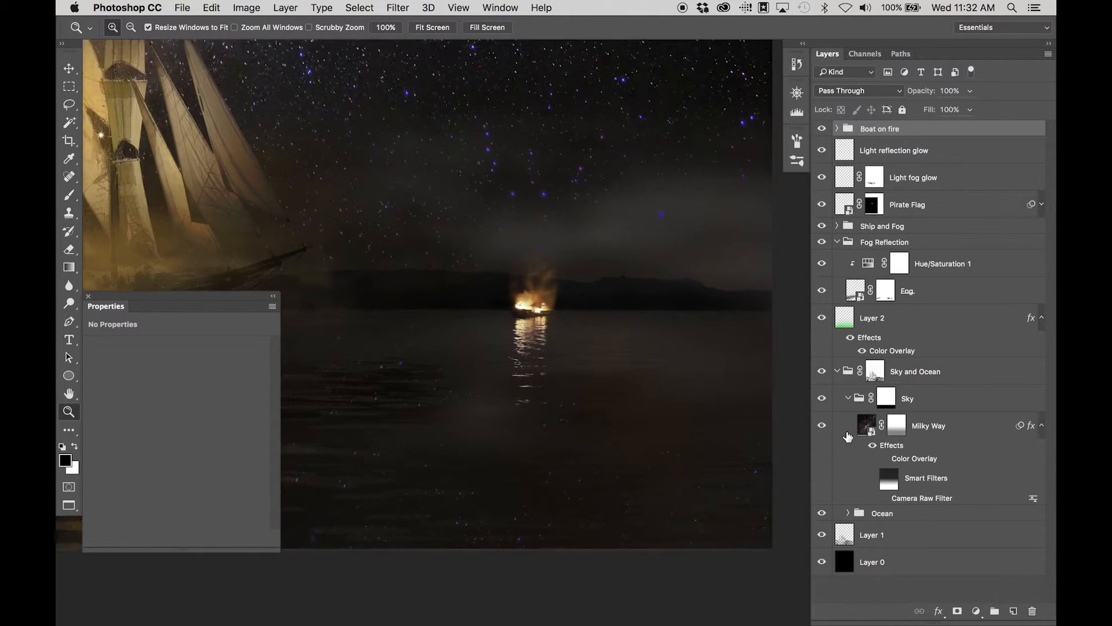
key(super+minus)
drag(359, 402, 728, 435)
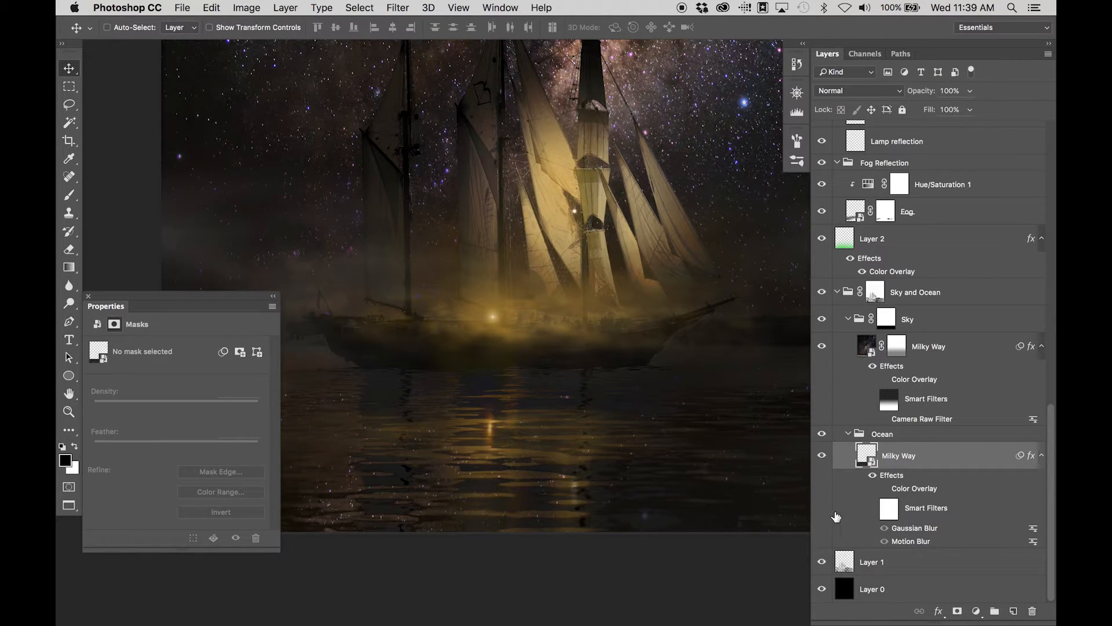
Turn on the smart filters of the Ocean group's Milky Way layer and examine the star reflections in the water
drag(408, 434, 513, 437)
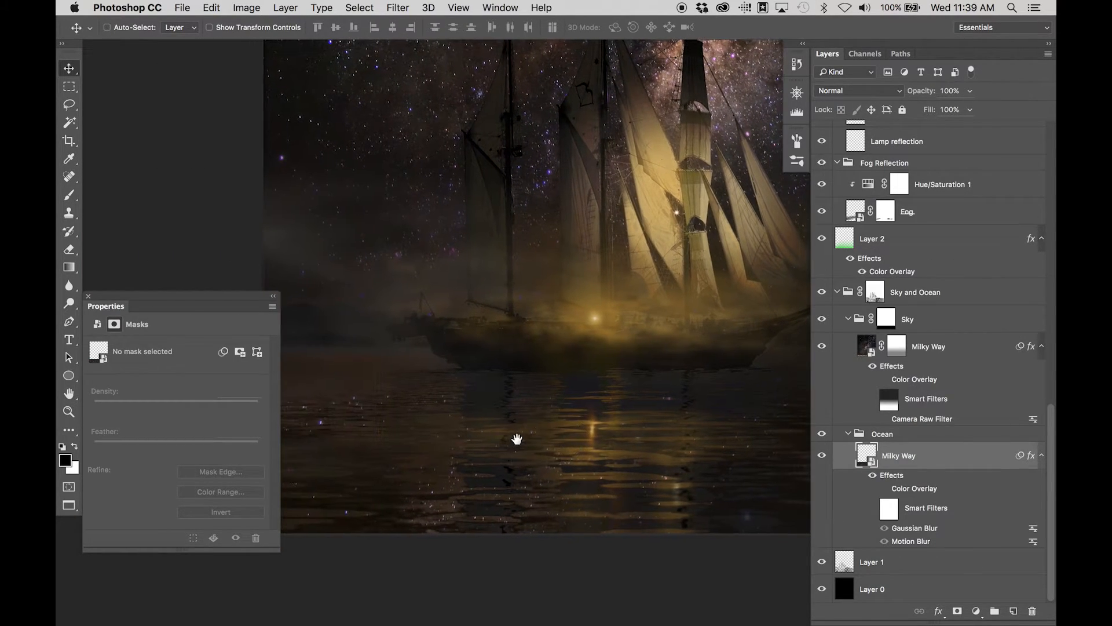
drag(427, 377, 496, 409)
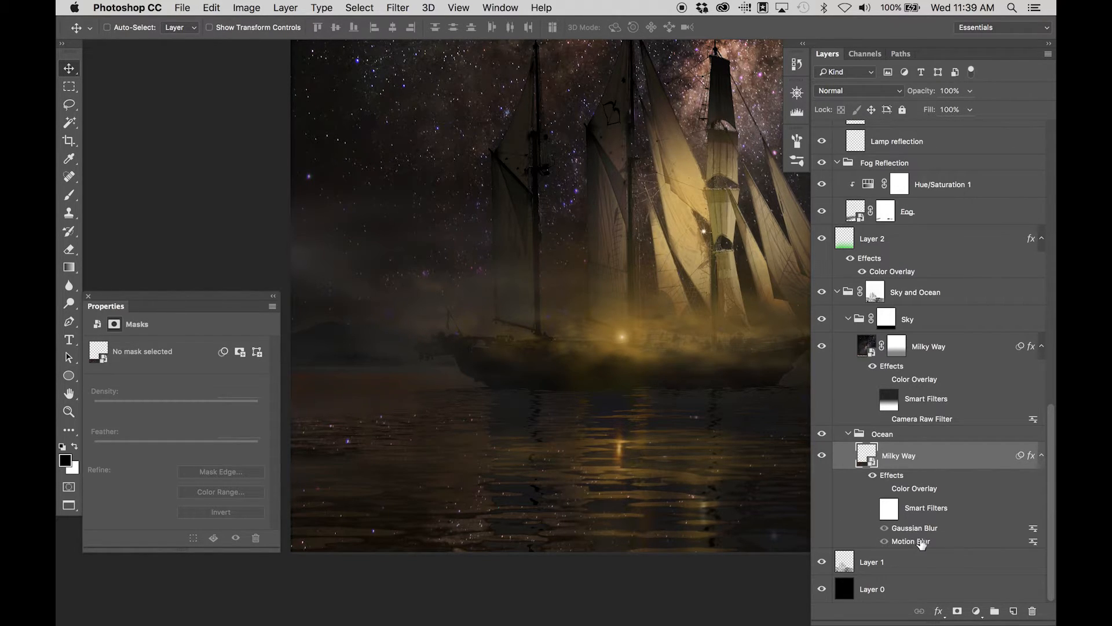
click(873, 507)
mouse_move(588, 442)
mouse_down()
mouse_move(498, 420)
mouse_move(435, 425)
mouse_up()
drag(555, 387, 609, 423)
Review the whole composite and its layer stack, and save the document
key(super+minus)
key(super+minus)
drag(637, 338, 563, 350)
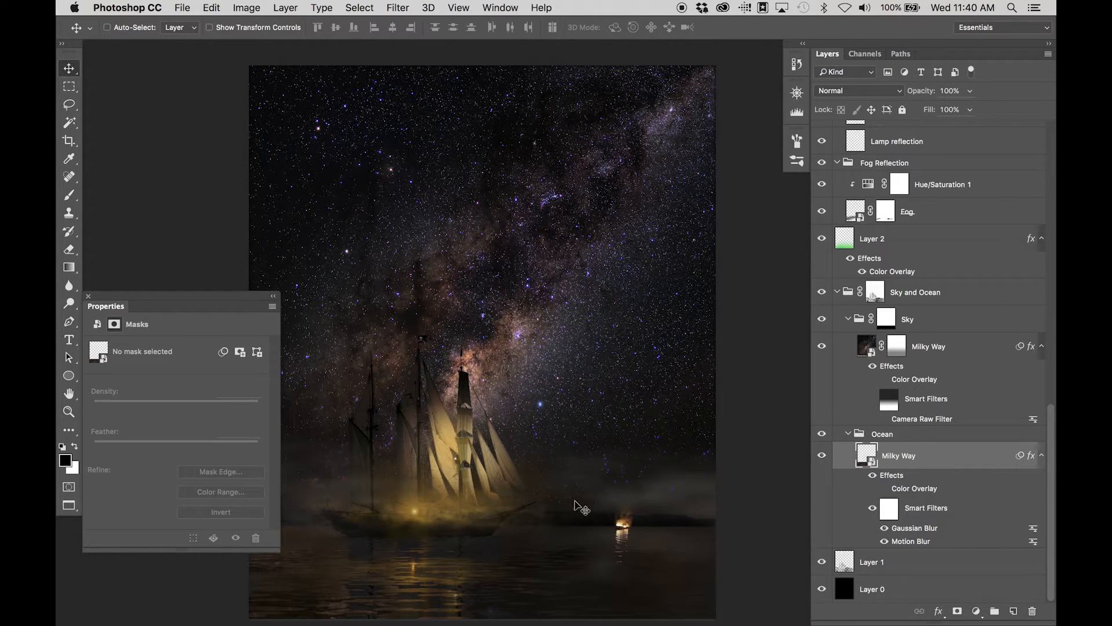
key(super)
key(super+minus)
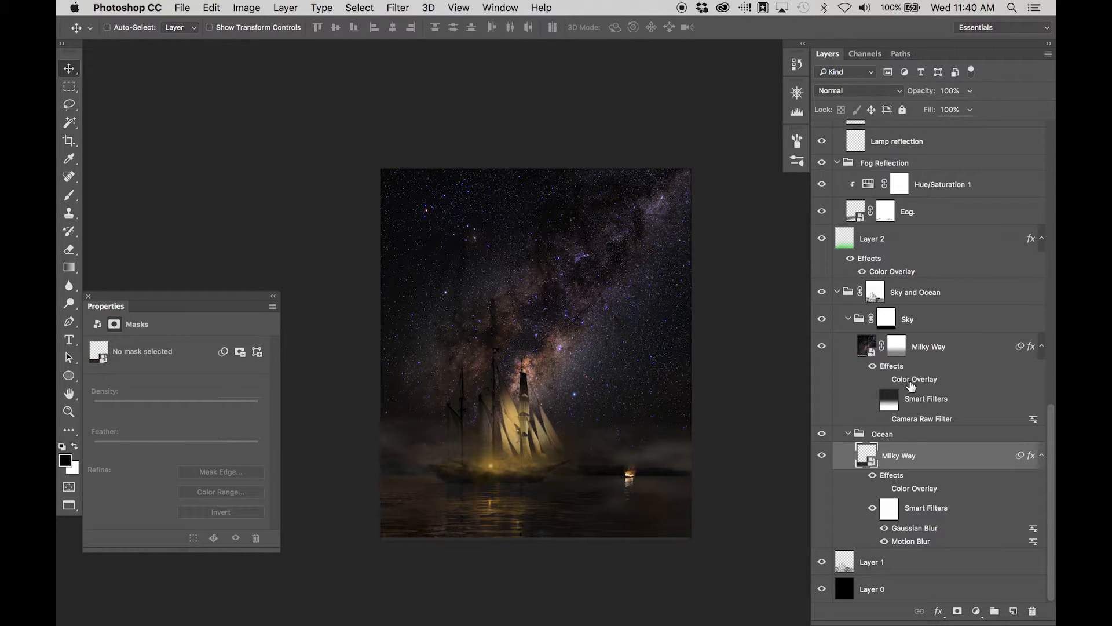
scroll(880, 533, up, 10)
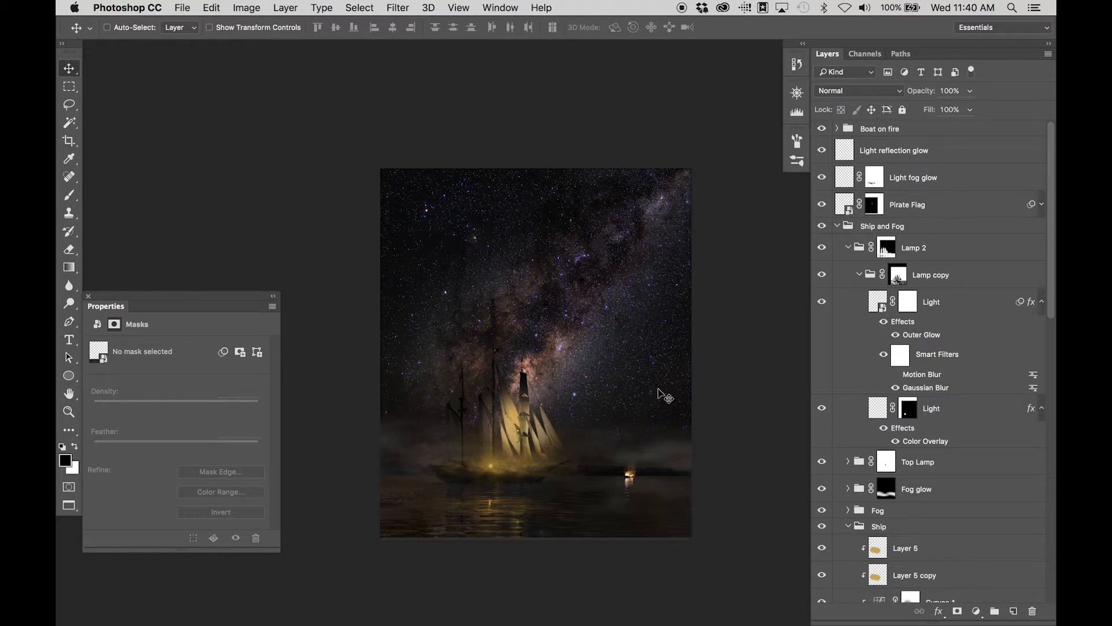
key(super+s)
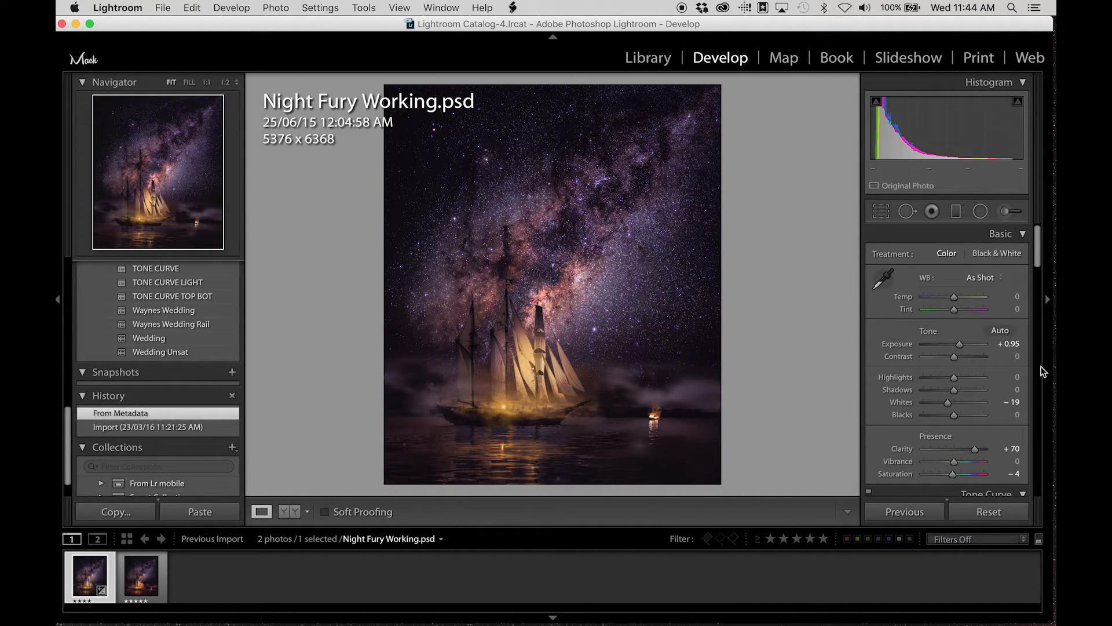
In Lightroom's Develop module, try an exposure of 0.85 on Night Fury Working.psd and set it back to 0.95
drag(960, 346, 959, 347)
click(1009, 345)
text(.9)
key(Return)
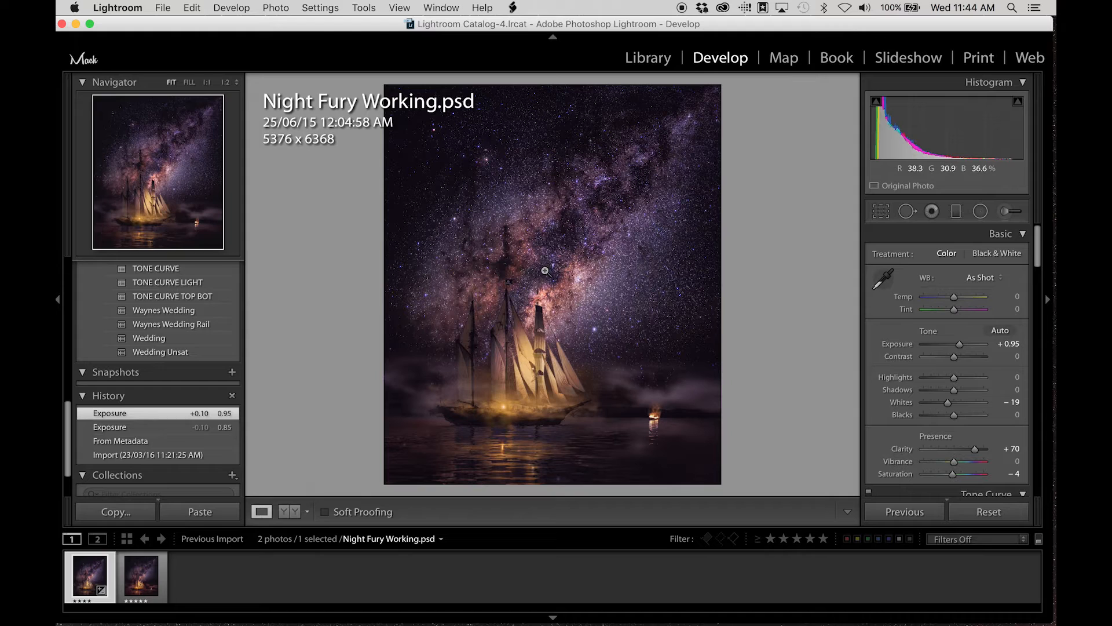
Examine the Presence, Tone Curve and HSL saturation and luminance settings applied to the photo
scroll(945, 417, down, 2)
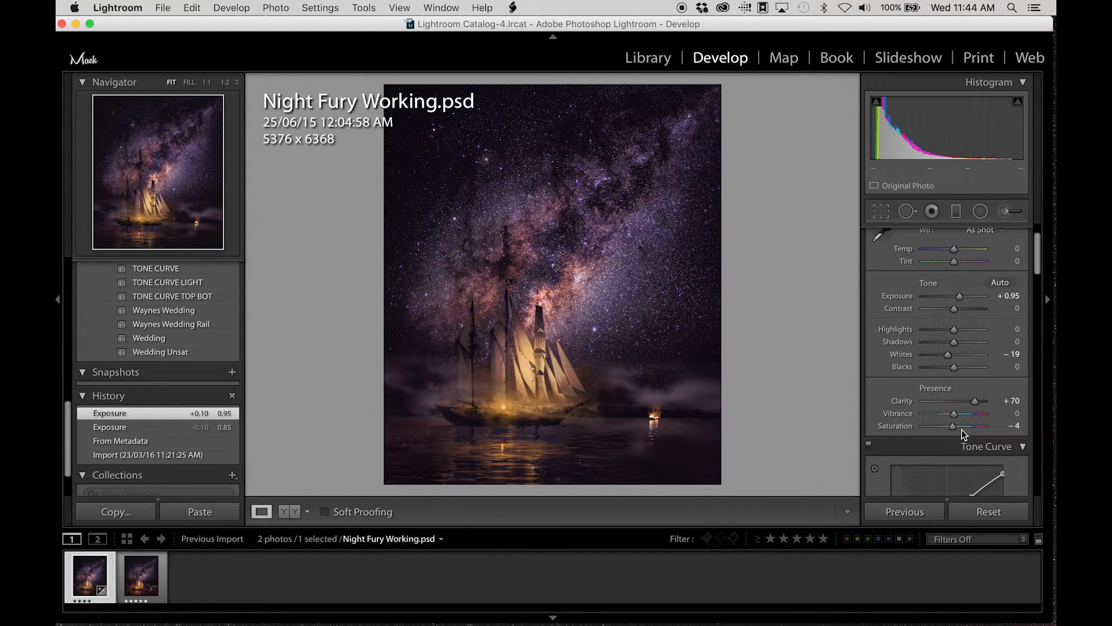
scroll(997, 354, down, 2)
scroll(997, 348, down, 5)
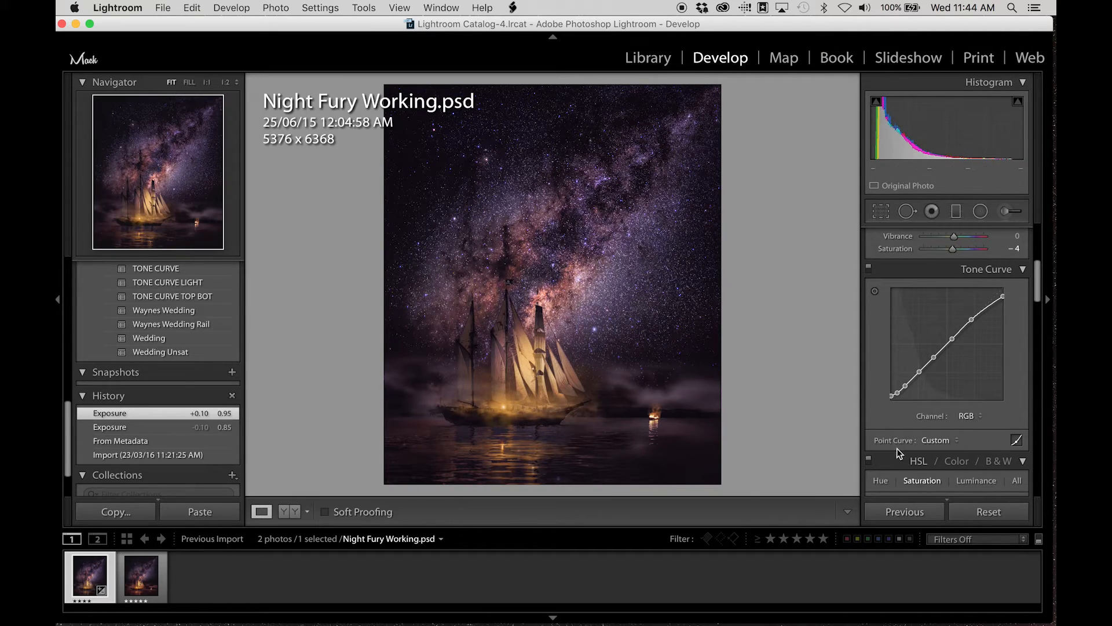
scroll(928, 394, down, 5)
scroll(928, 391, down, 2)
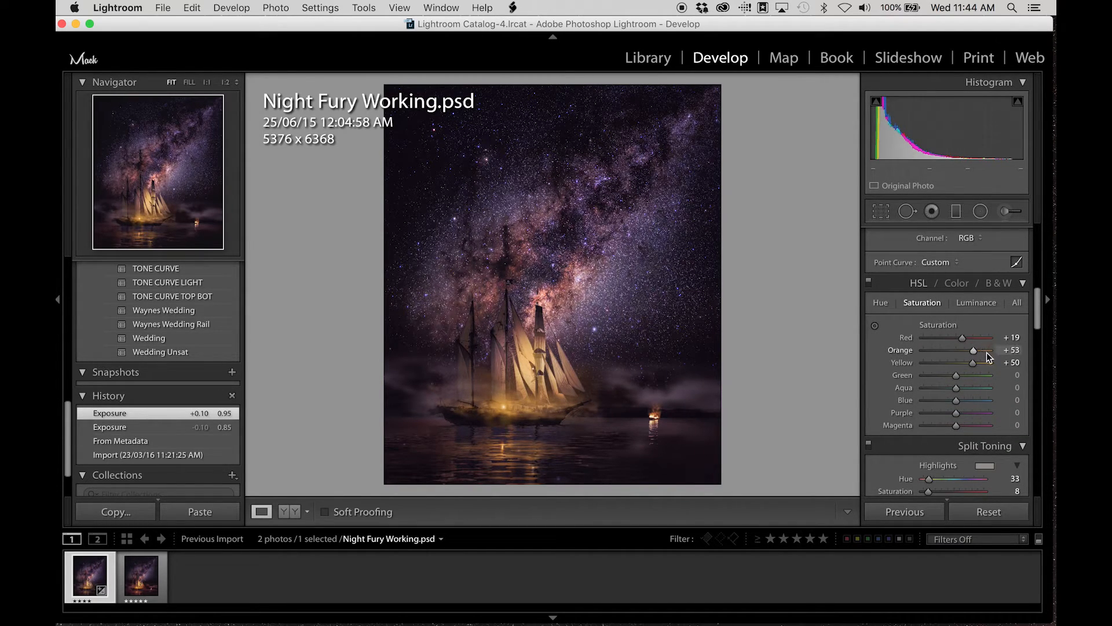
click(971, 305)
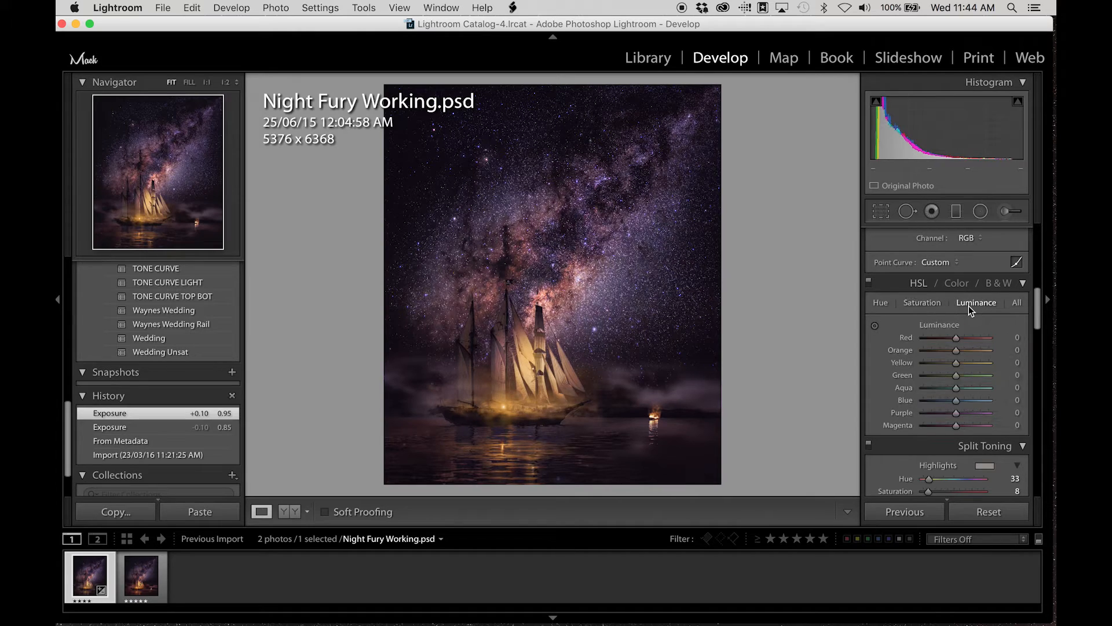
click(934, 304)
Try split toning with a highlight saturation of 11 and a shadow saturation of 18, and undo both changes
scroll(938, 307, down, 5)
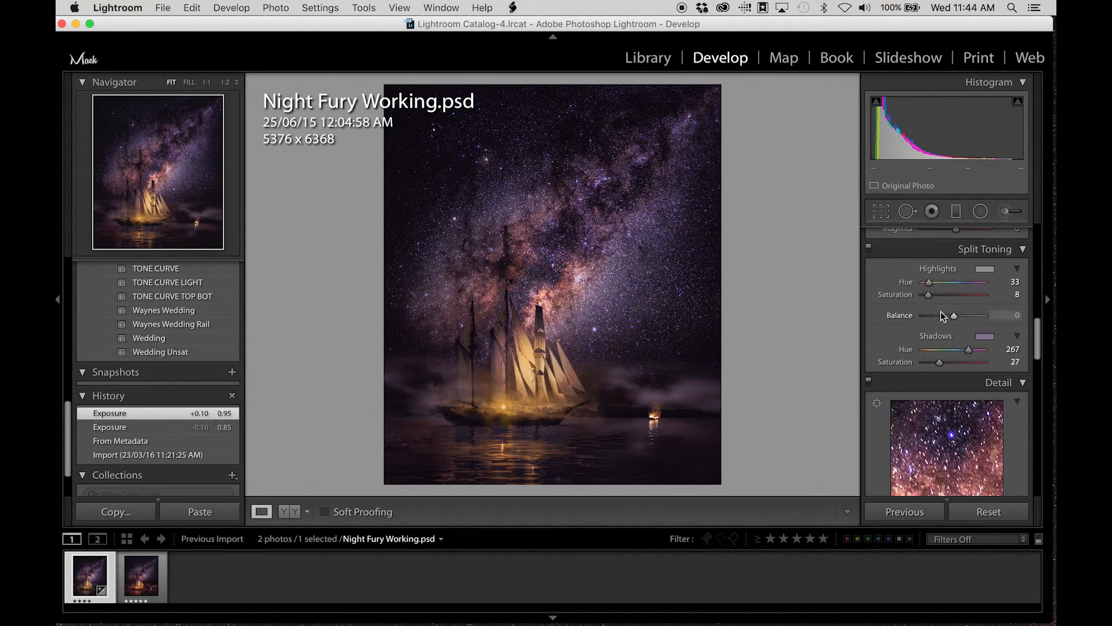
mouse_move(928, 294)
mouse_down()
mouse_move(973, 297)
mouse_move(932, 301)
mouse_up()
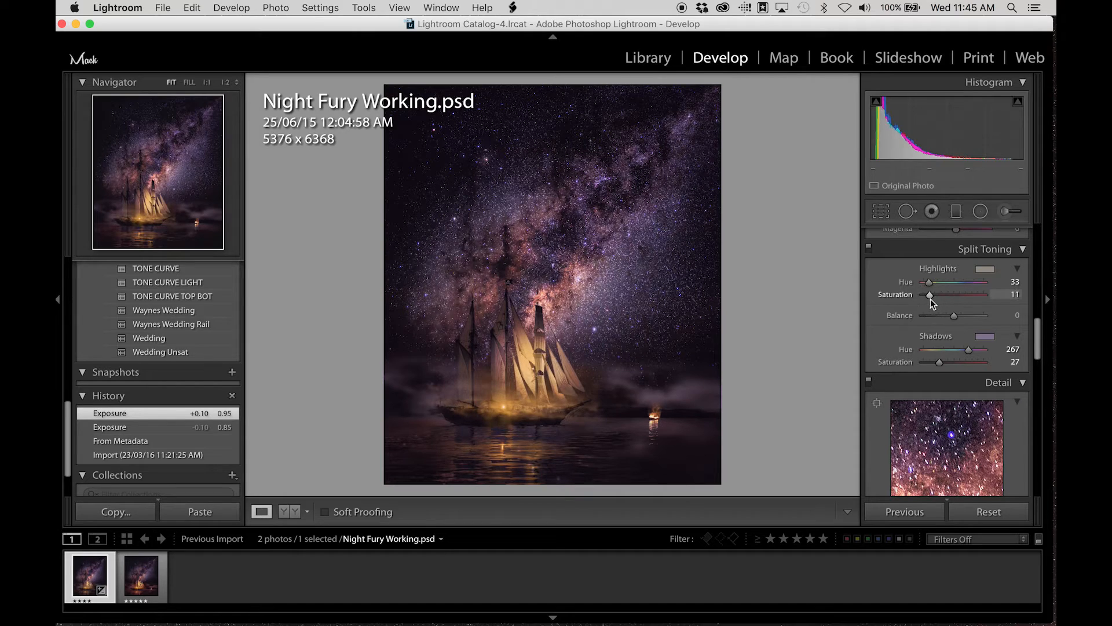
mouse_move(940, 363)
mouse_down()
mouse_move(972, 363)
mouse_move(935, 362)
mouse_up()
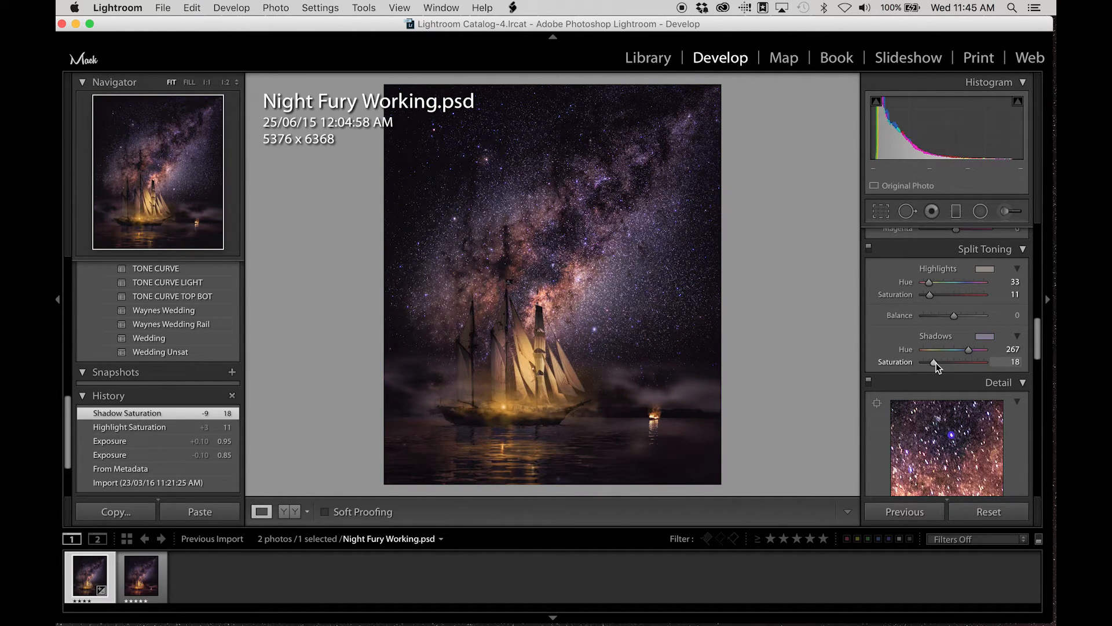
key(super+z)
key(super+z)
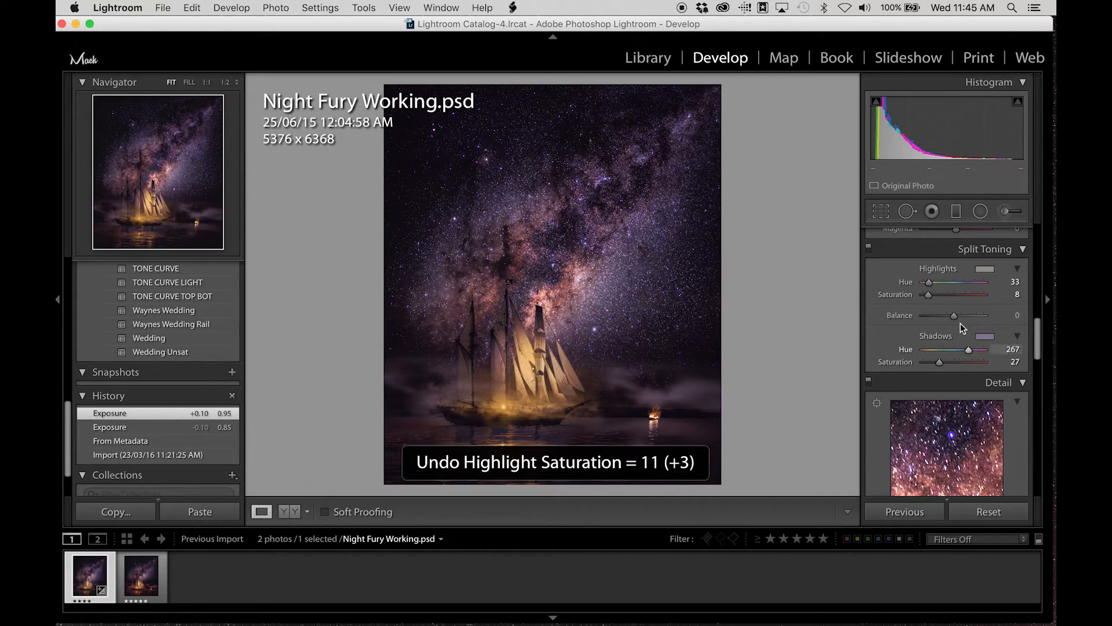
Compare the sharpening at 1:1 view with masking at 0, and set the sharpening masking to 76
scroll(867, 322, down, 5)
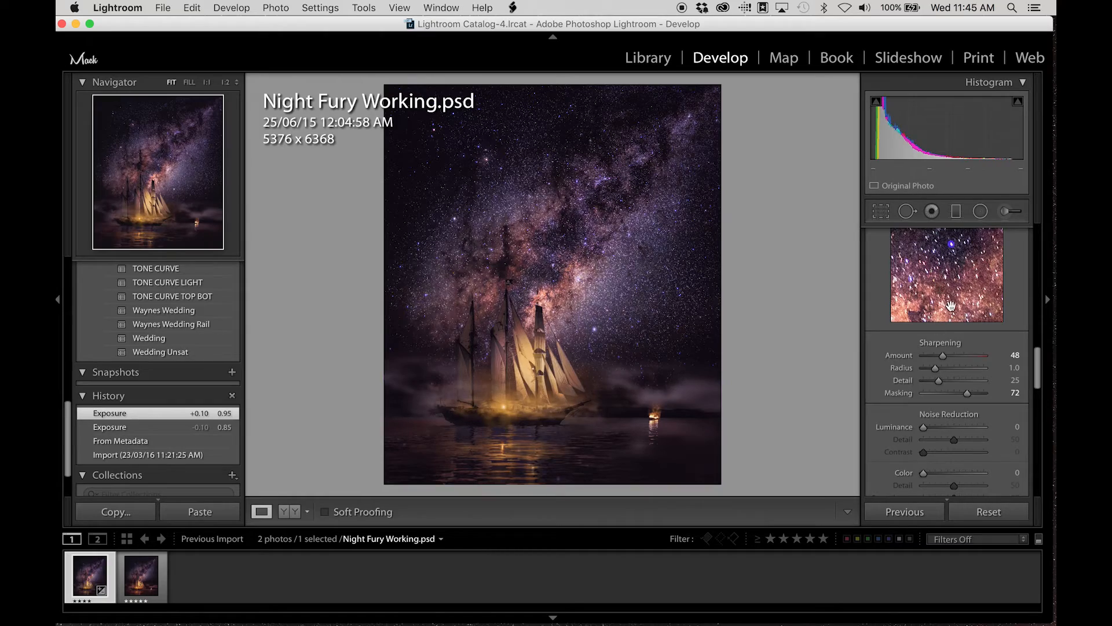
click(555, 284)
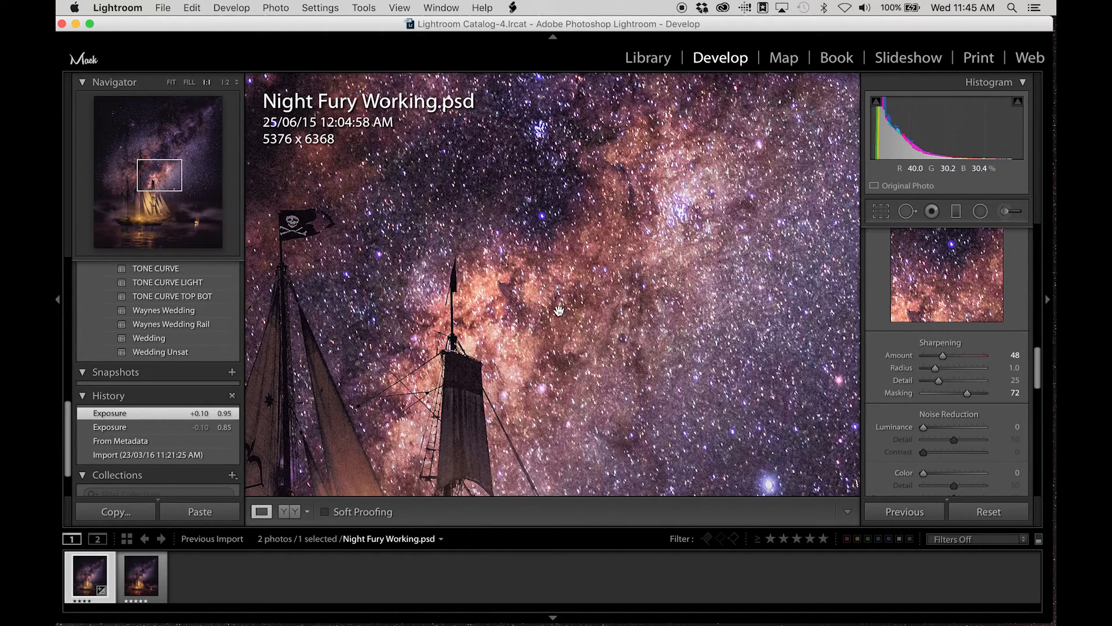
drag(505, 306, 599, 267)
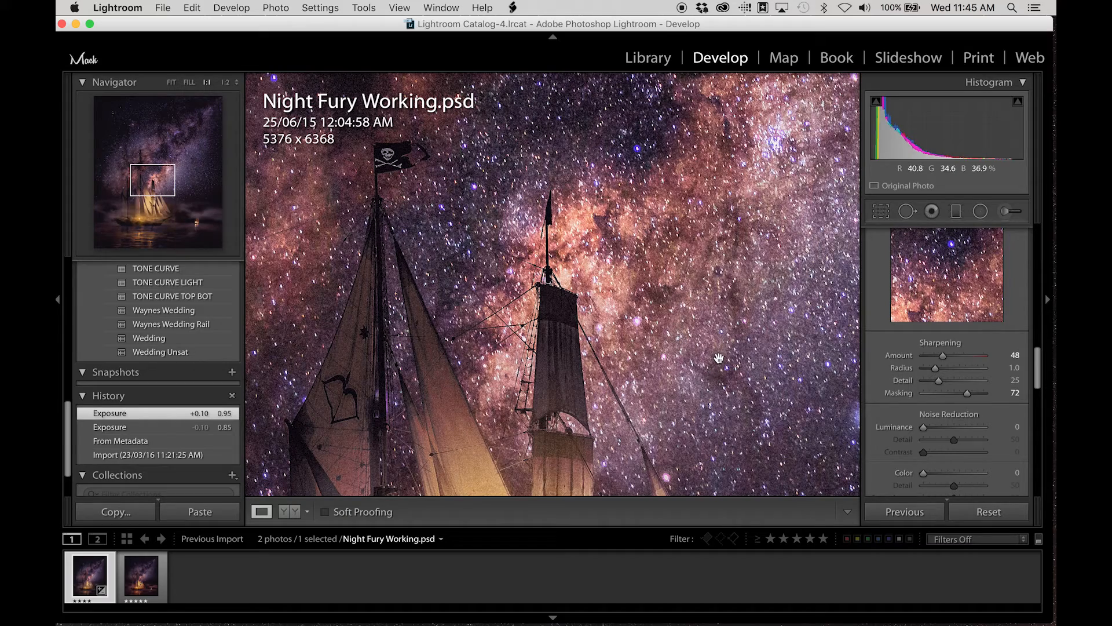
drag(668, 260, 632, 352)
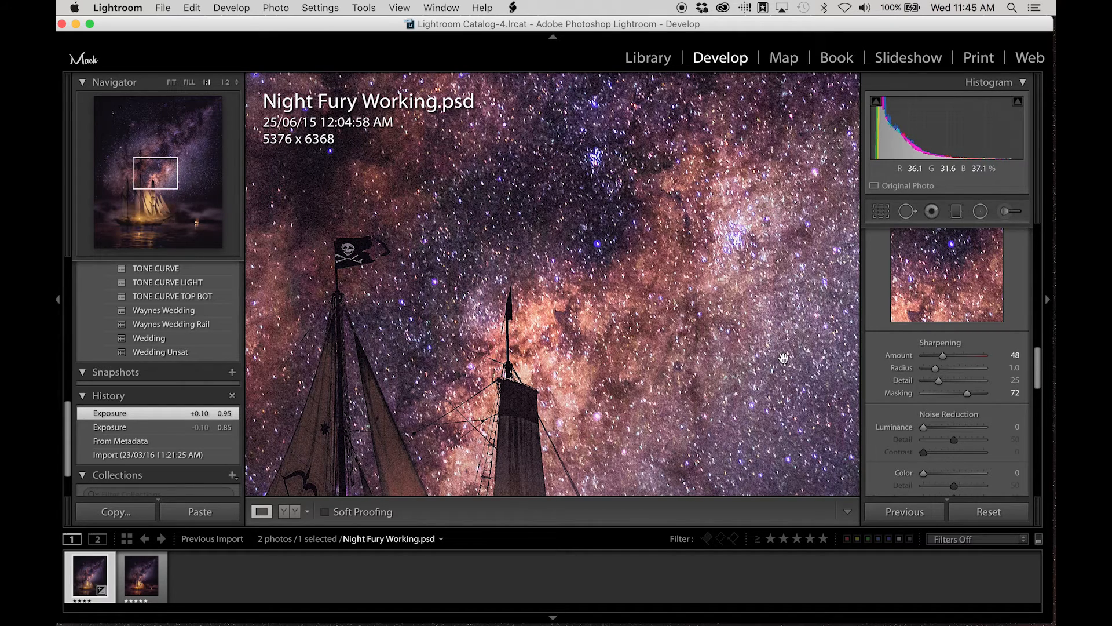
drag(938, 393, 911, 400)
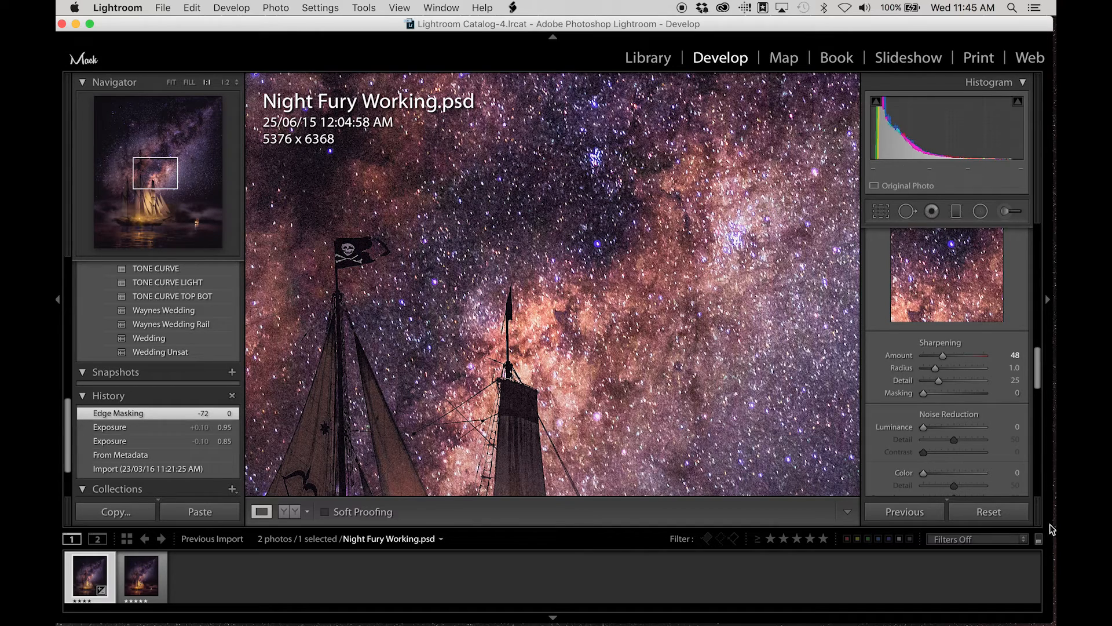
drag(950, 398, 972, 401)
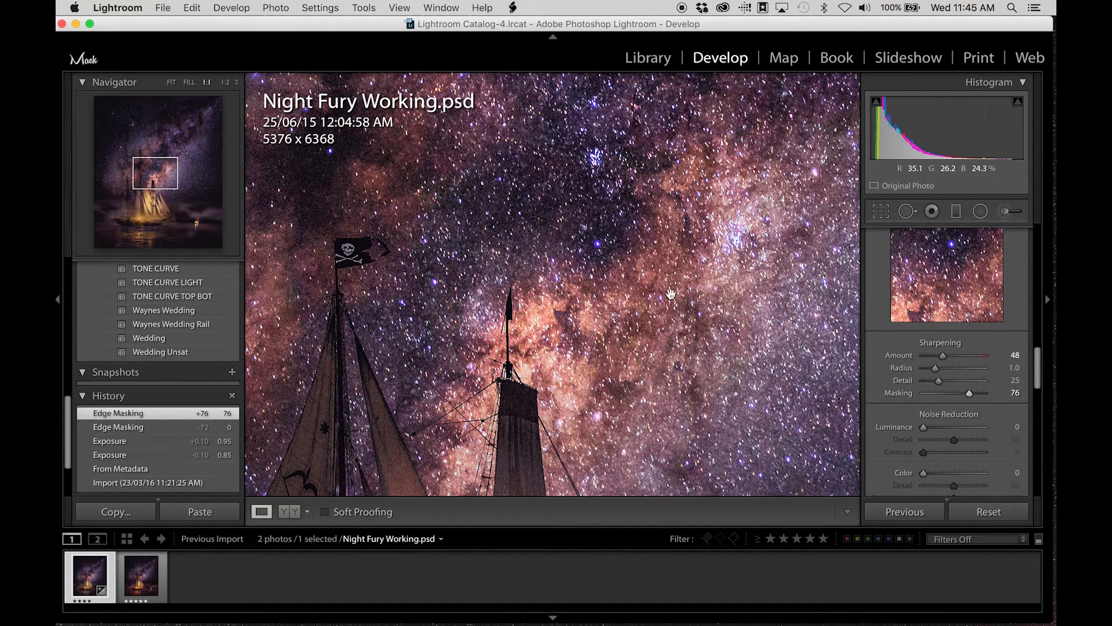
Inspect the sharpened sails, masts and Milky Way at 1:1 view and compare them with the full image
drag(620, 385, 625, 220)
drag(643, 334, 644, 247)
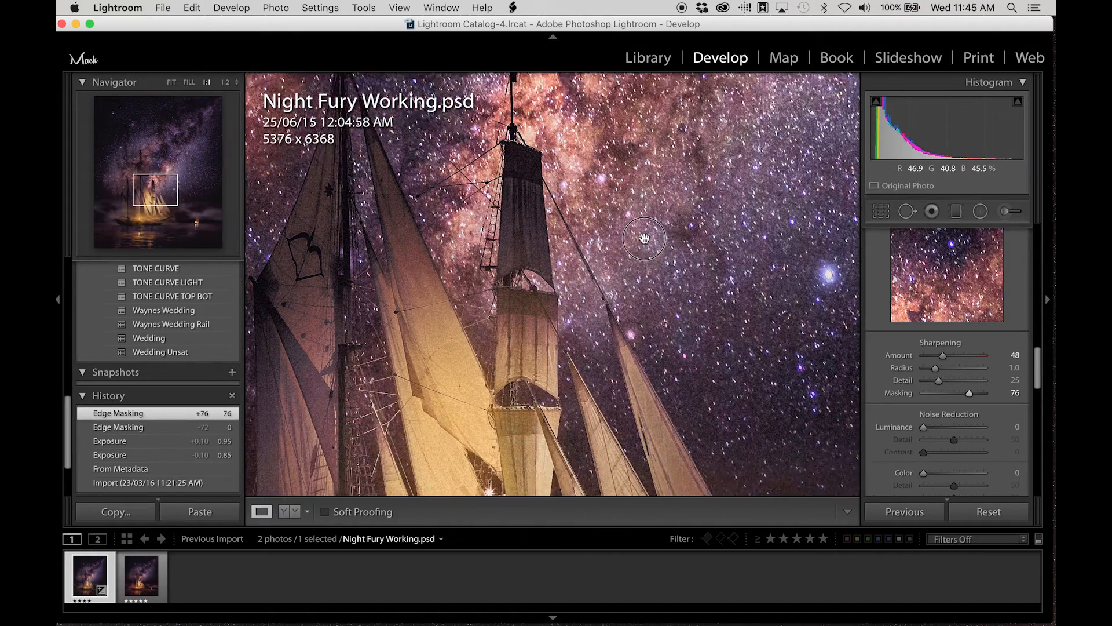
click(645, 249)
scroll(918, 347, down, 3)
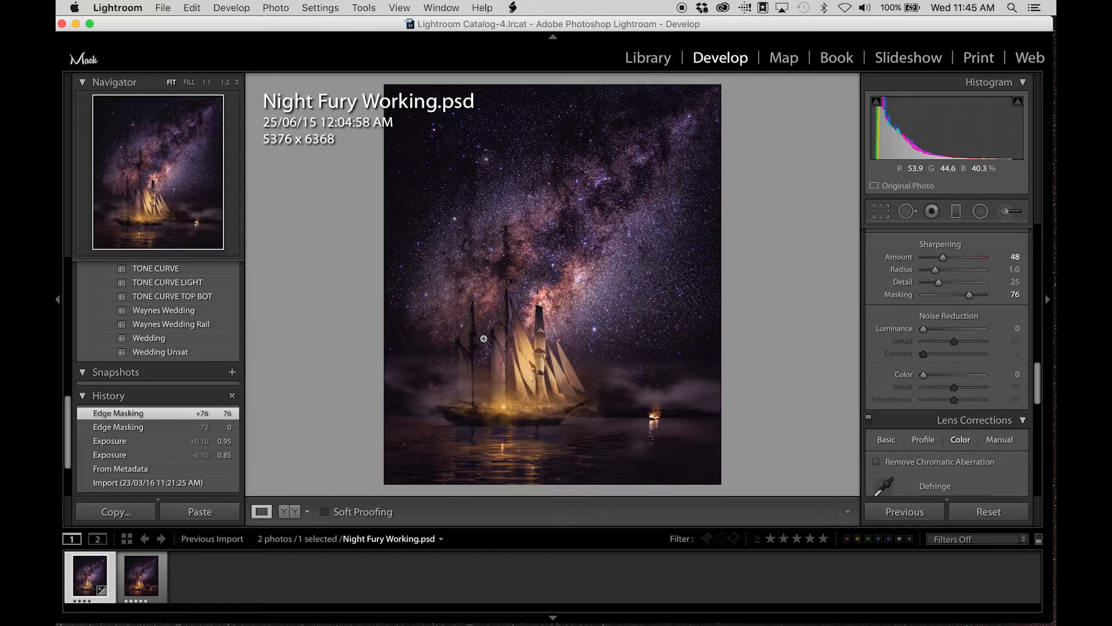
click(542, 374)
drag(533, 155, 588, 284)
drag(497, 168, 594, 325)
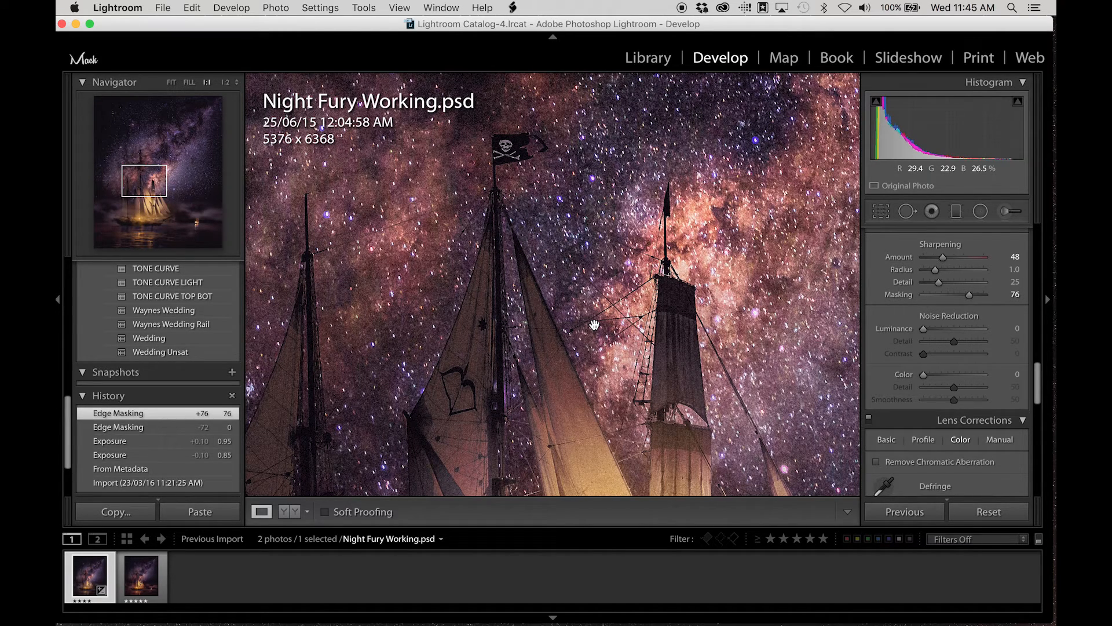
Review the Defringe, Post-Crop Vignetting and Grain settings, and examine the grain on the sails up close
scroll(959, 365, down, 5)
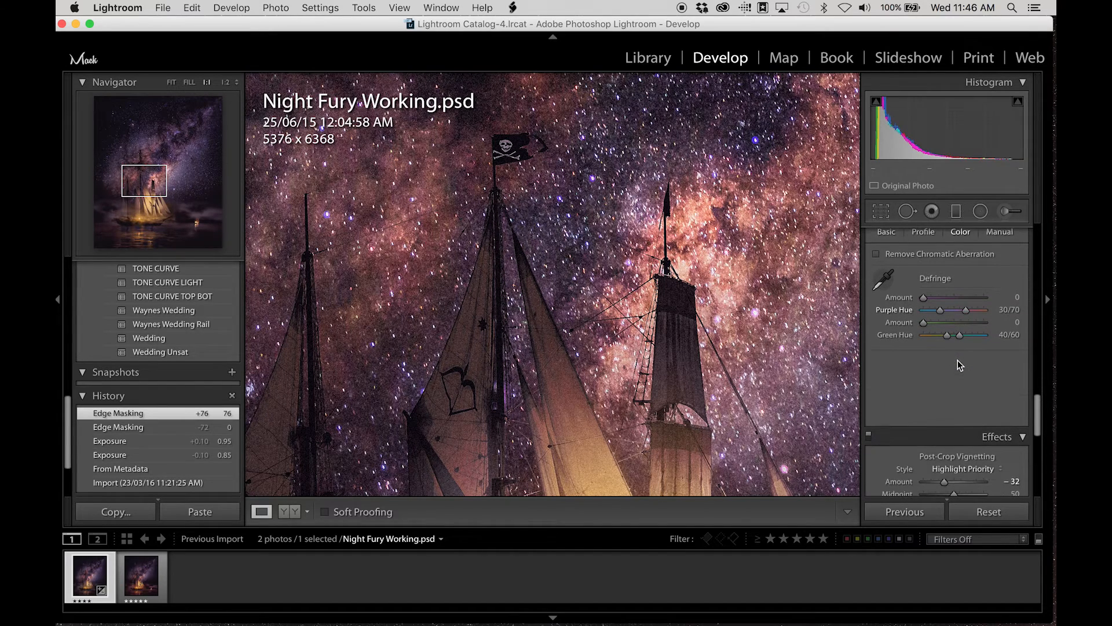
scroll(959, 365, down, 10)
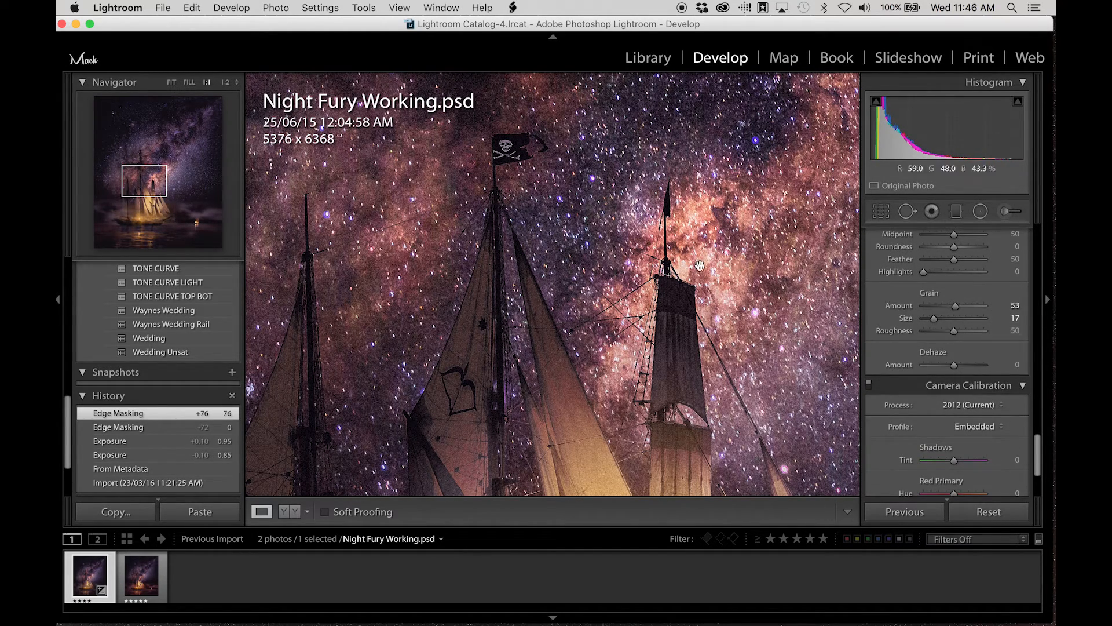
drag(670, 393, 555, 173)
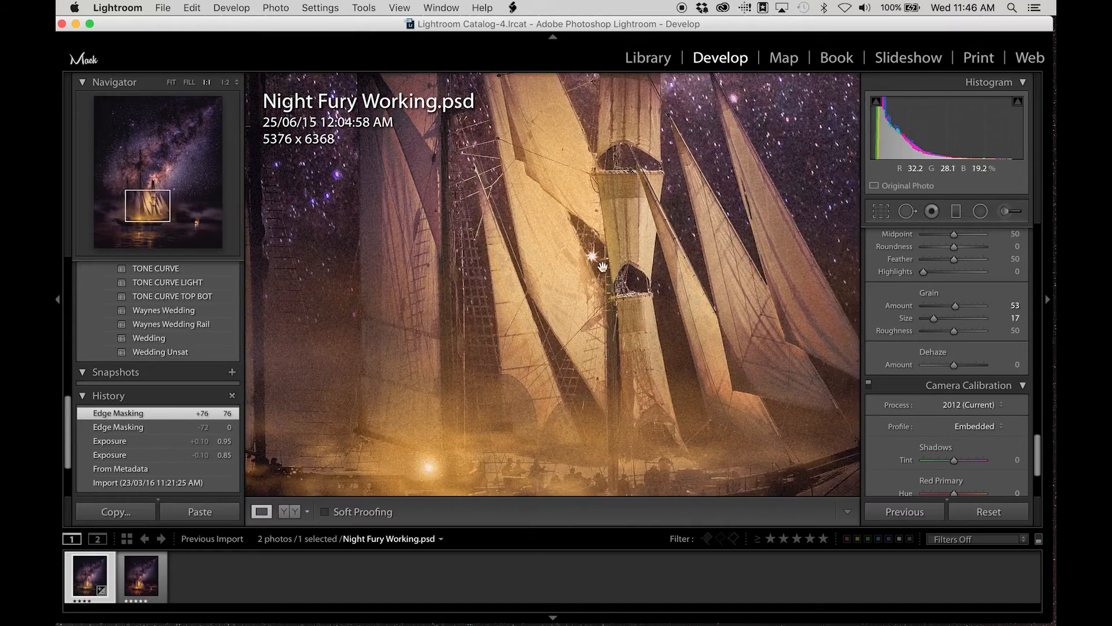
Inspect the grain at 1:1 view across the masts, sails, clouds and starry sky, over to the burning boat
drag(603, 266, 687, 227)
drag(451, 242, 574, 278)
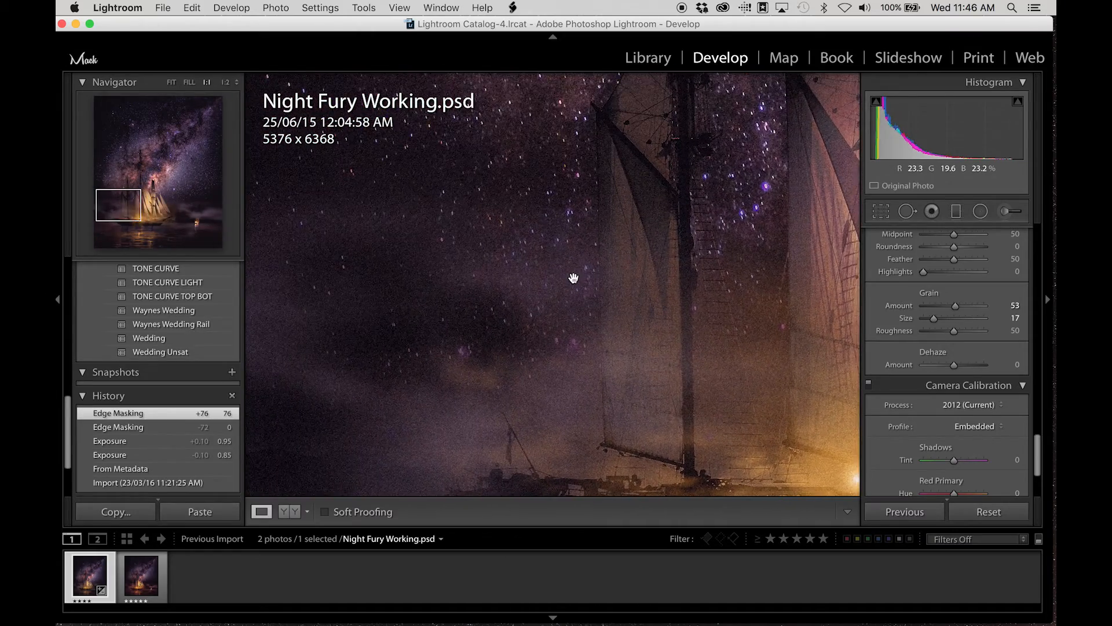
drag(576, 228, 581, 462)
drag(571, 204, 487, 94)
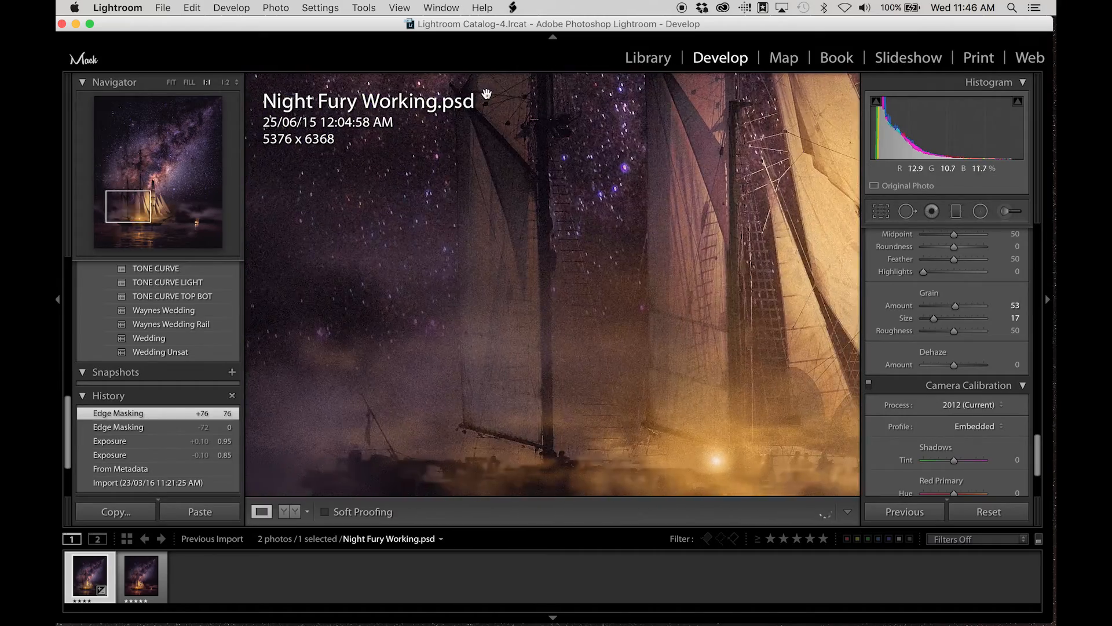
drag(644, 265, 440, 265)
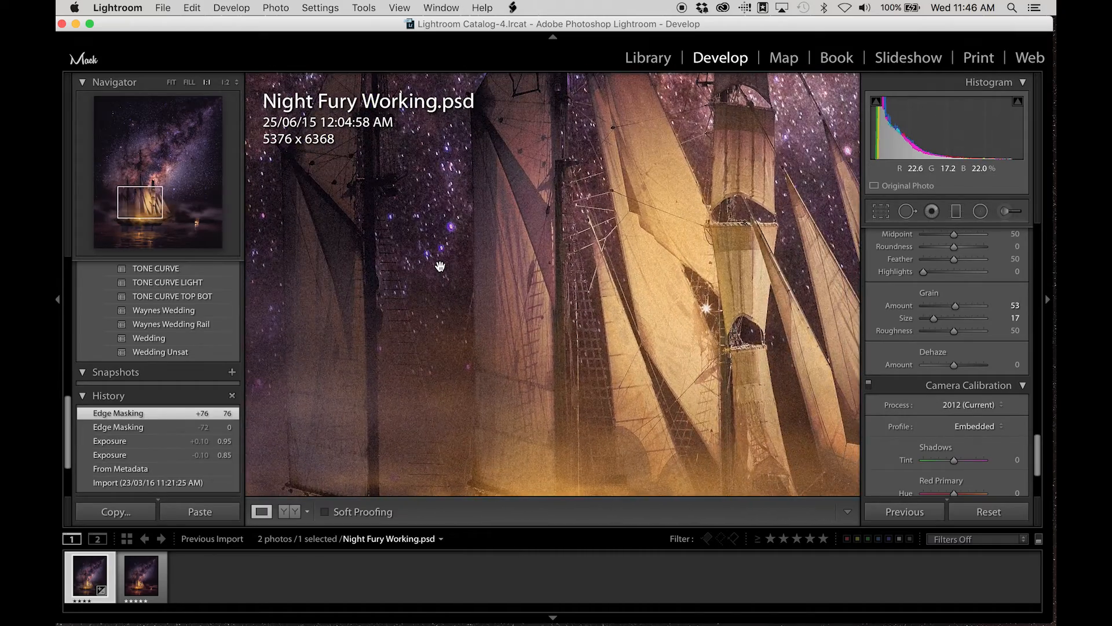
drag(637, 257, 423, 261)
mouse_move(668, 275)
mouse_down()
mouse_move(628, 294)
mouse_move(553, 402)
mouse_move(467, 130)
mouse_up()
mouse_move(567, 273)
mouse_down()
mouse_move(551, 191)
mouse_move(474, 238)
mouse_move(428, 236)
mouse_up()
drag(661, 226, 587, 301)
mouse_move(654, 307)
mouse_down()
mouse_move(491, 286)
mouse_move(393, 238)
mouse_up()
drag(515, 231, 598, 398)
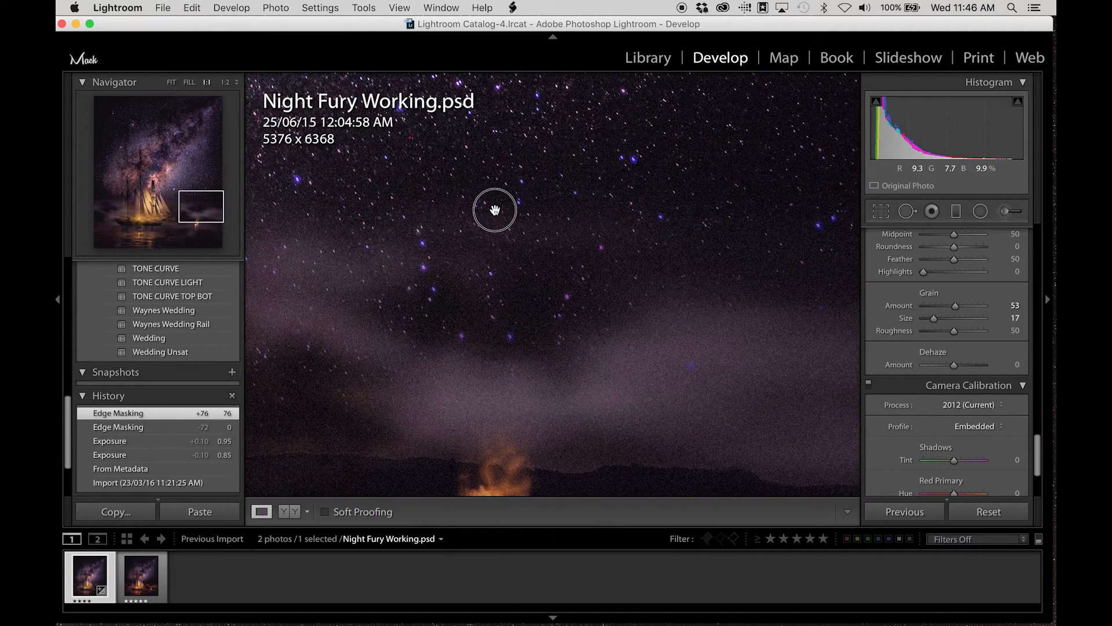
drag(494, 209, 681, 195)
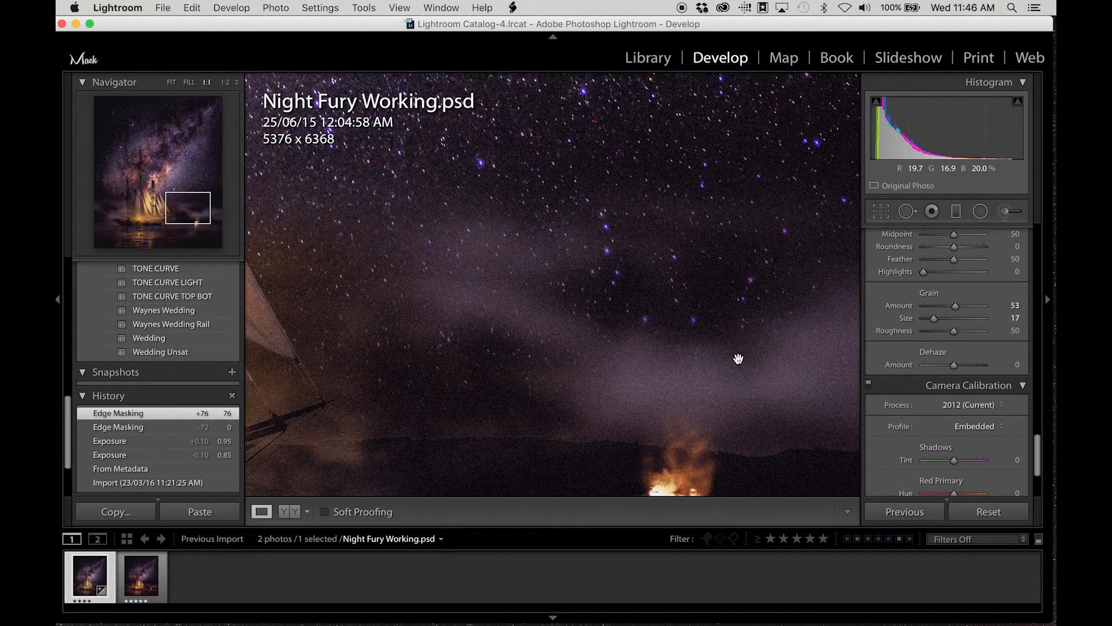
Set the post-crop vignetting amount to -19 with the whole image in view
click(738, 358)
scroll(956, 353, up, 4)
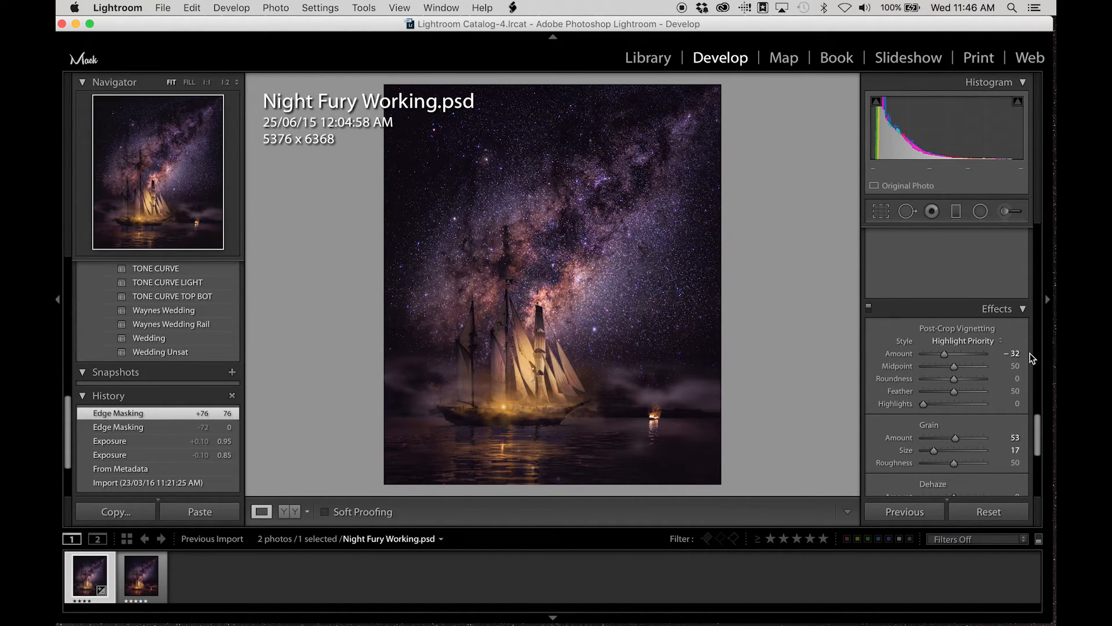
drag(944, 354, 948, 356)
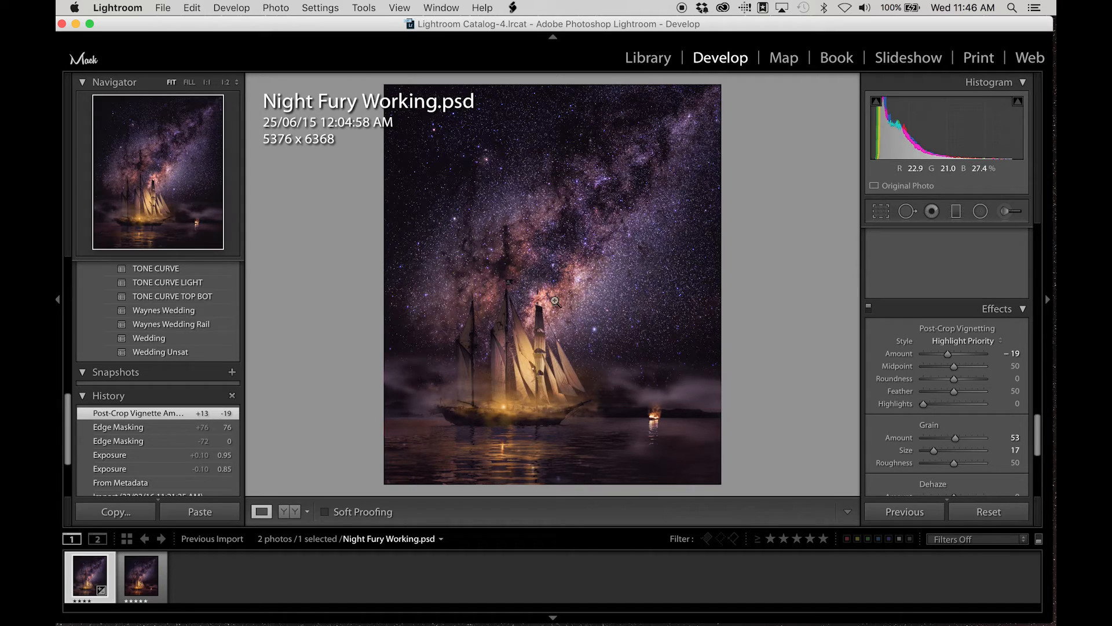
Switch to Finder, open Night Fury.psd in Photoshop, and show it full screen with the Properties panel clear of the image
key(super+Tab)
key(super+Tab)
key(super+Tab)
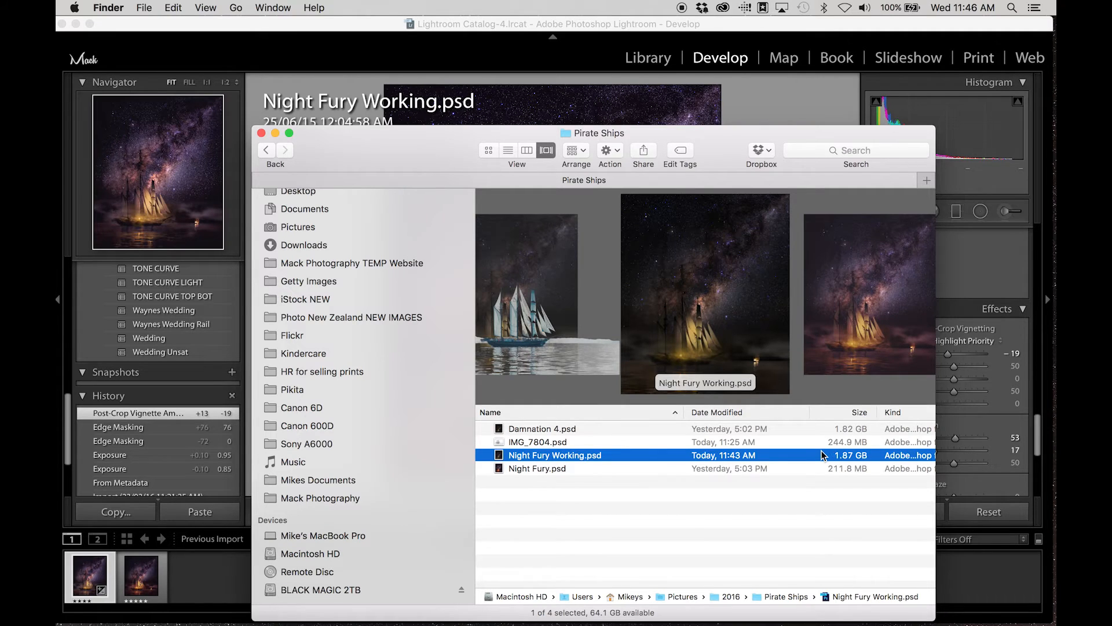
double_click(597, 468)
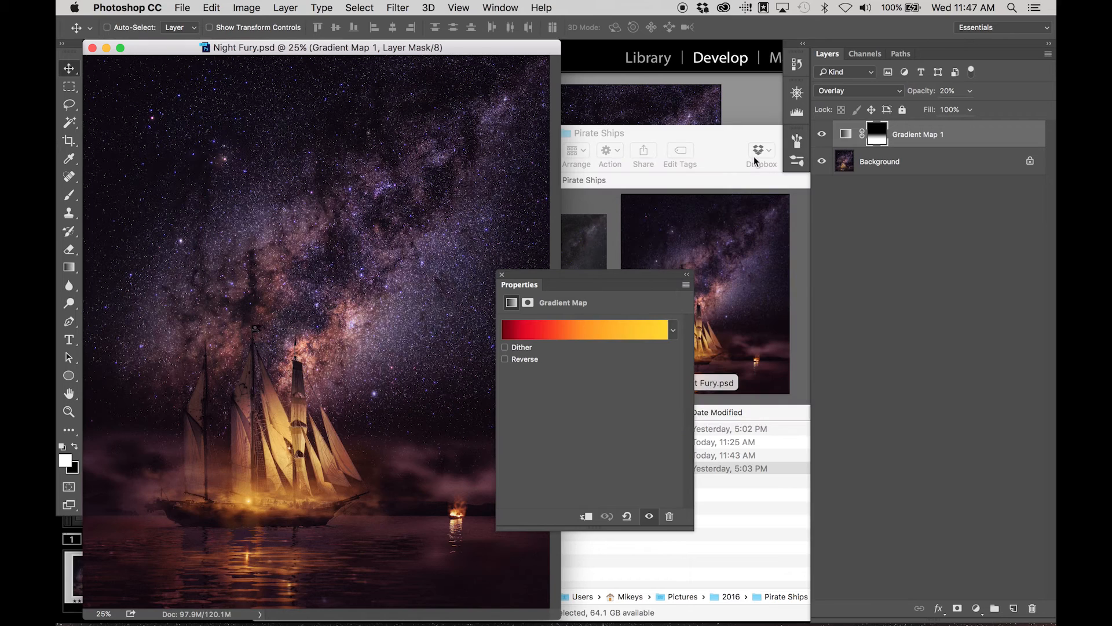
key(f)
drag(550, 274, 918, 330)
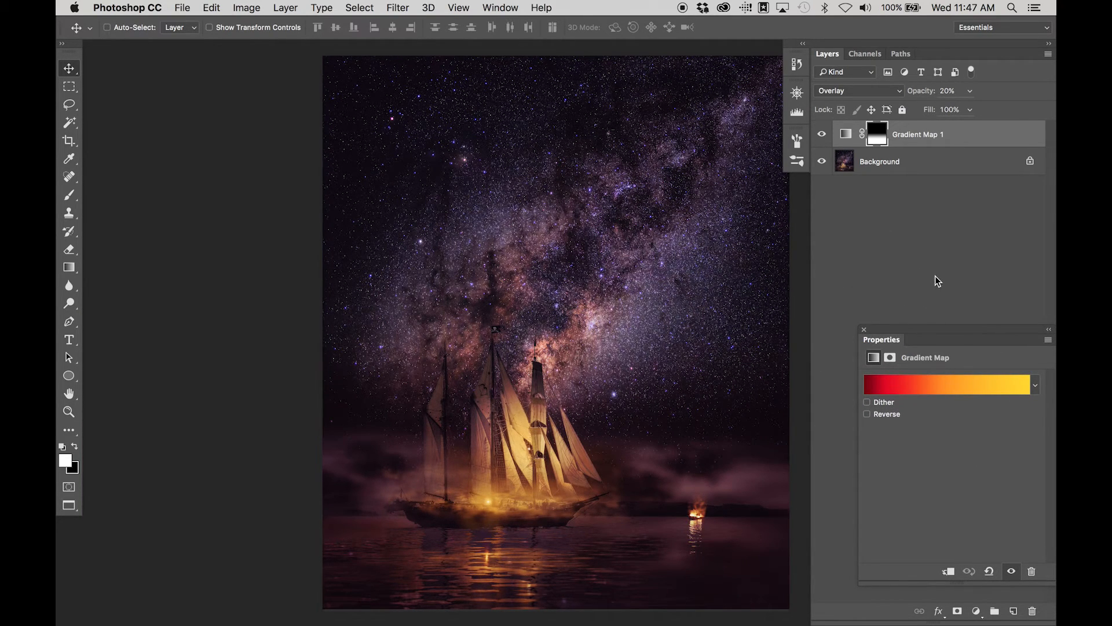
Examine the dark red, red and orange colour stops of the Gradient Map 1 adjustment in the Gradient Editor
click(846, 139)
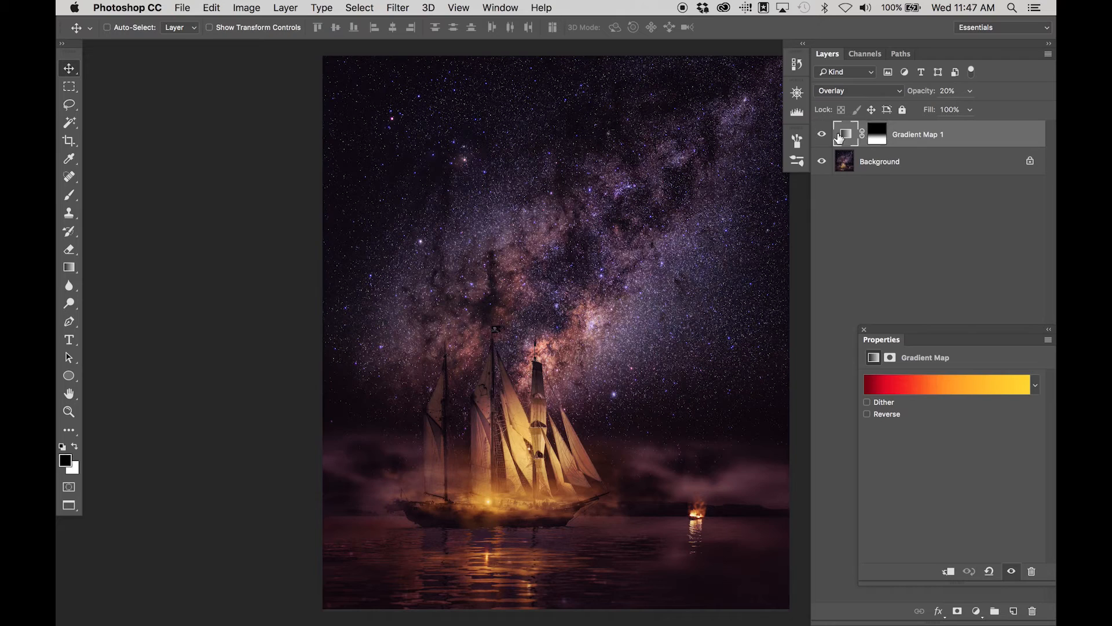
click(939, 393)
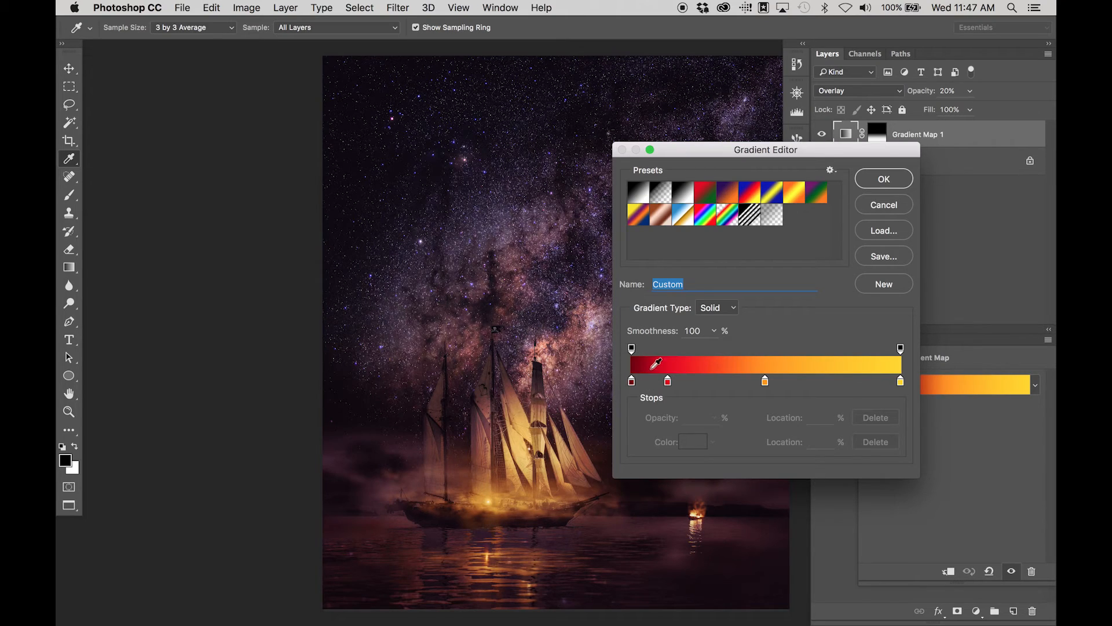
click(632, 381)
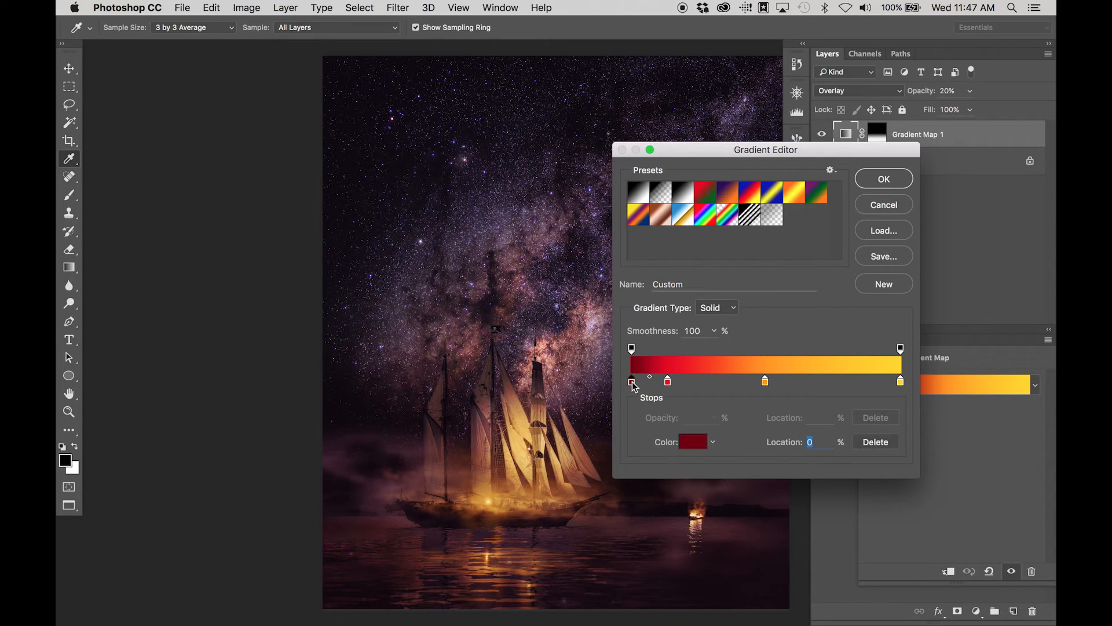
click(669, 383)
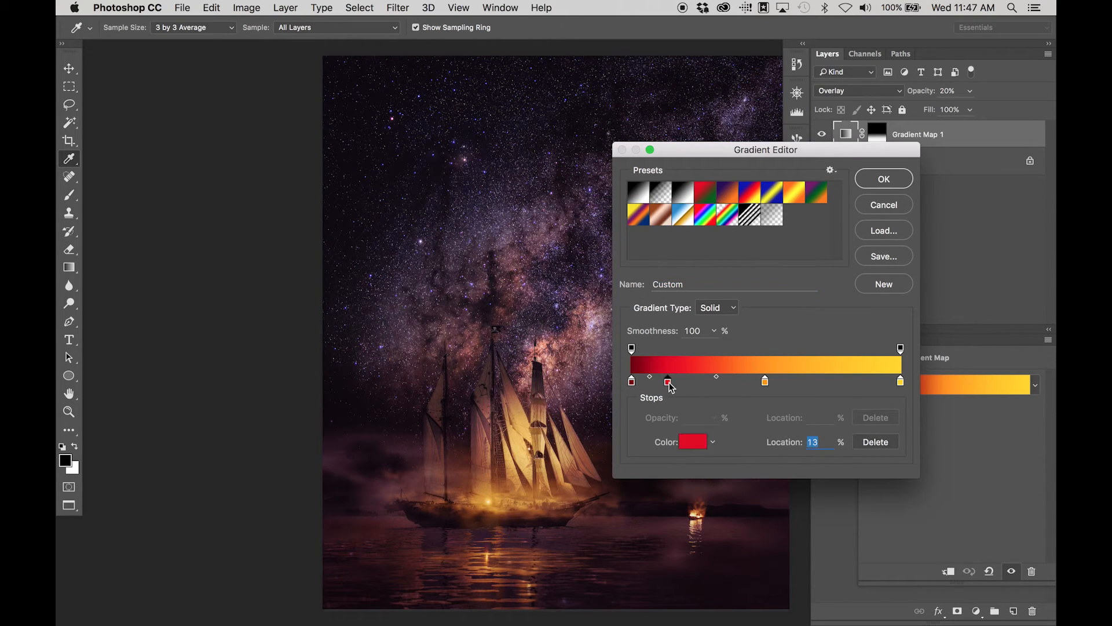
click(766, 382)
click(880, 179)
Compare the image with and without the Gradient Map 1 layer, and select its layer mask with the Gradient tool active
click(822, 134)
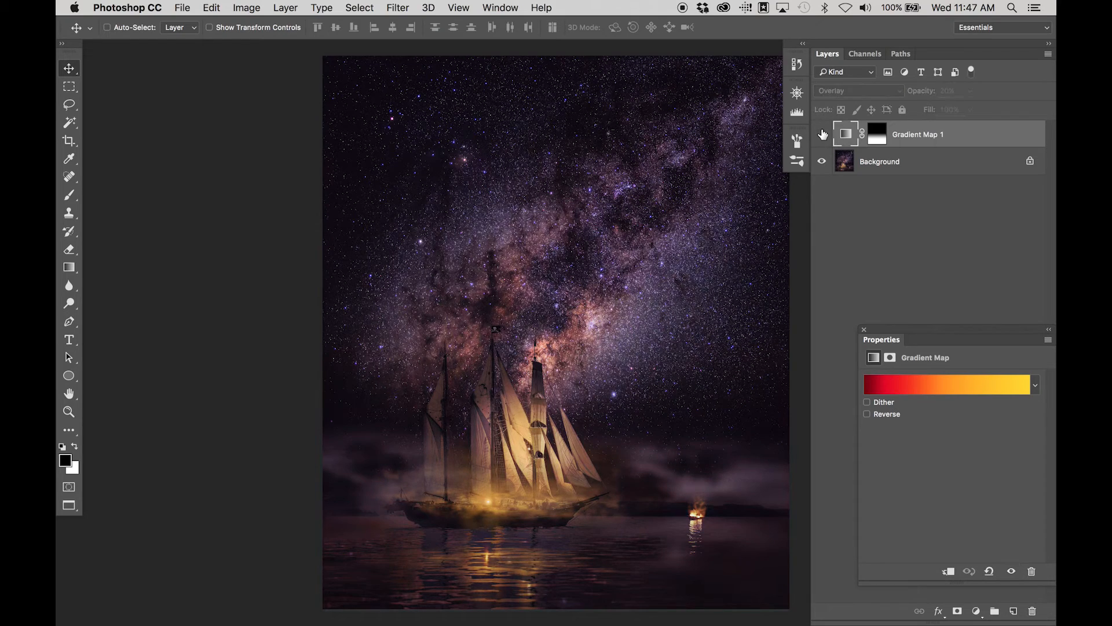
click(822, 133)
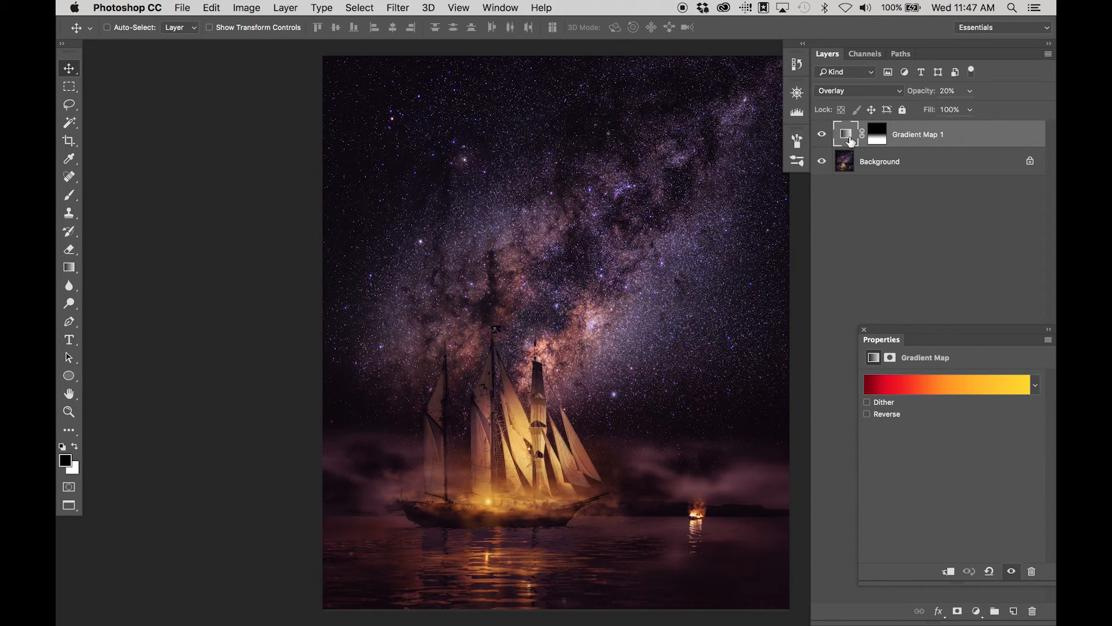
click(877, 136)
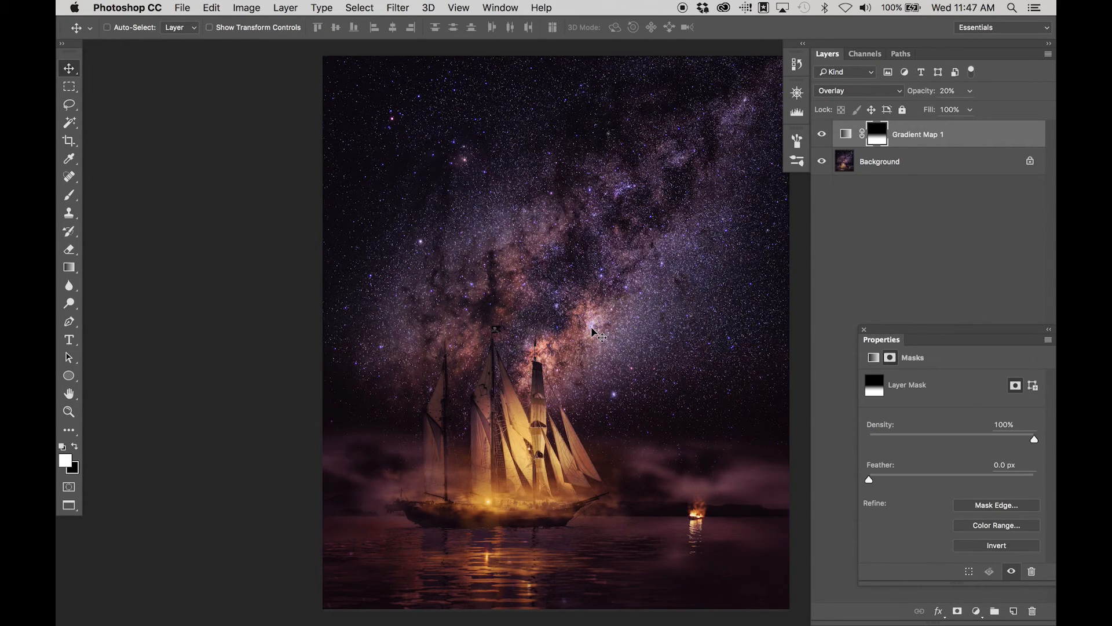
key(g)
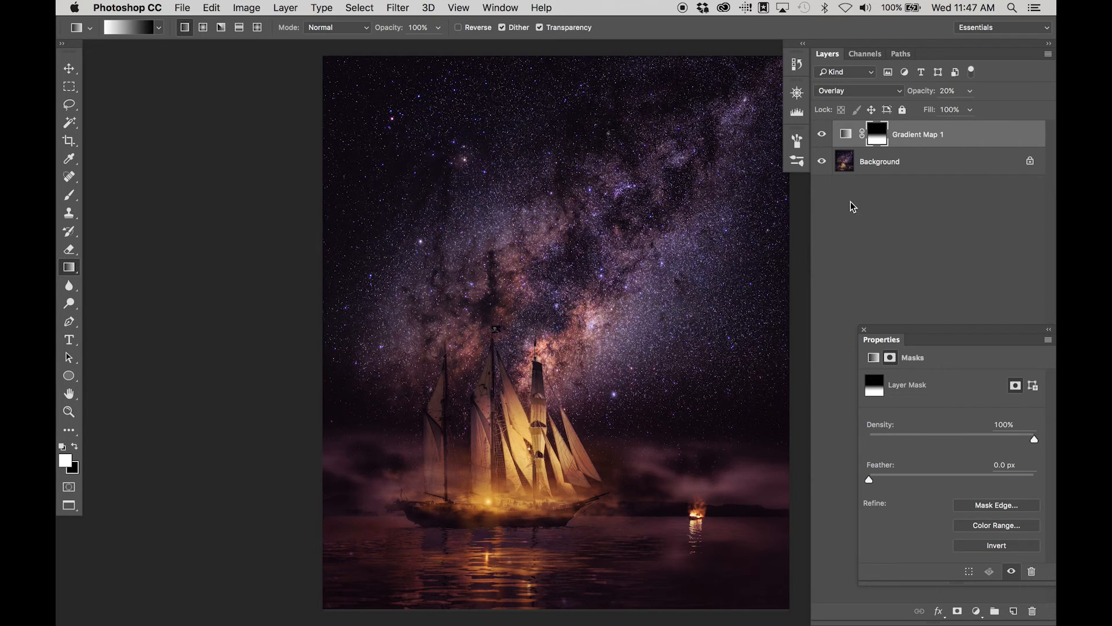
Switch back to Lightroom and view the finished Night Fury.psd photo full screen
key(super+Tab)
key(super+Tab)
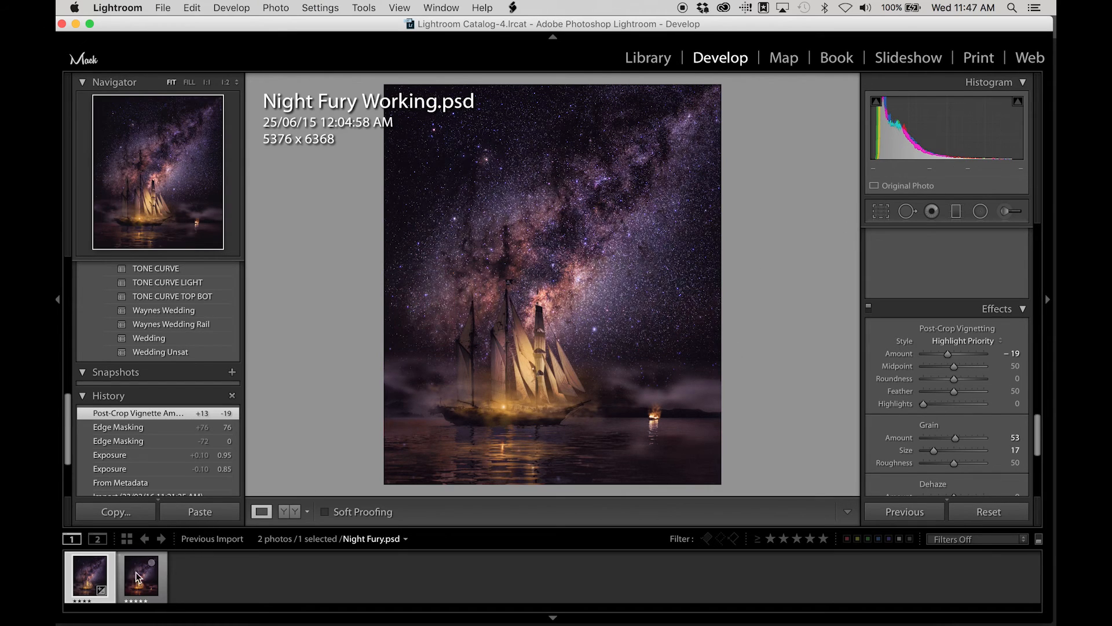
click(141, 575)
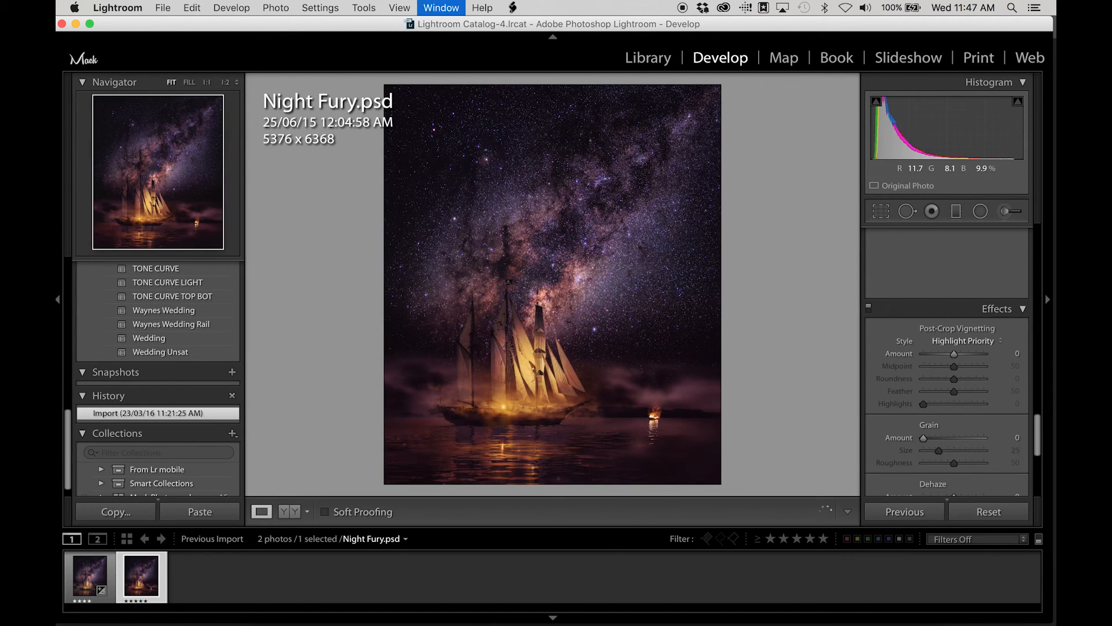
key(f)
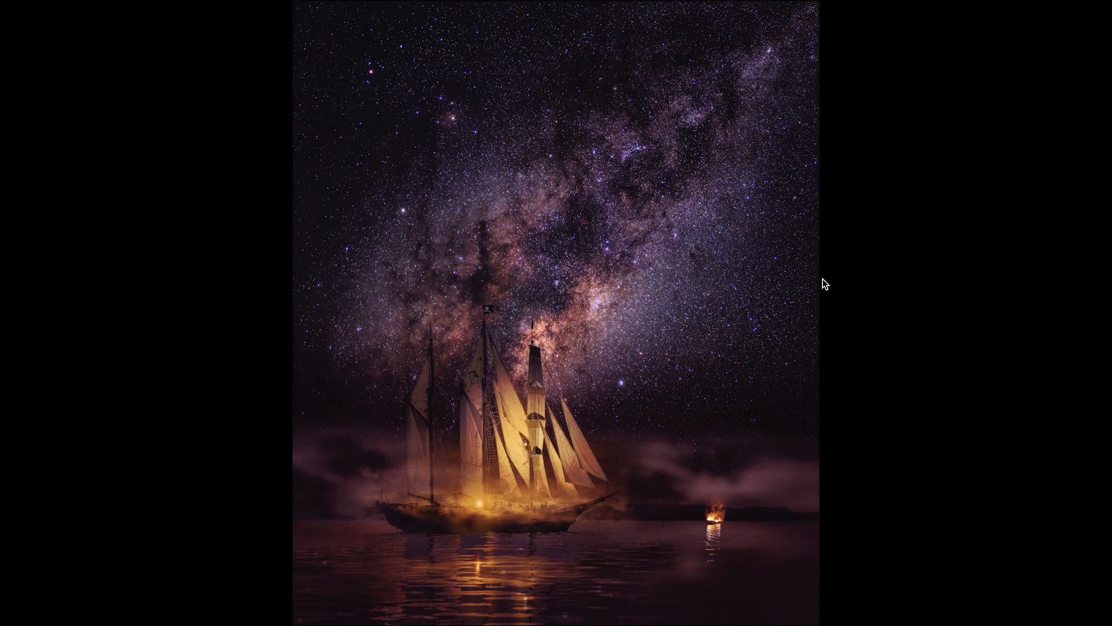